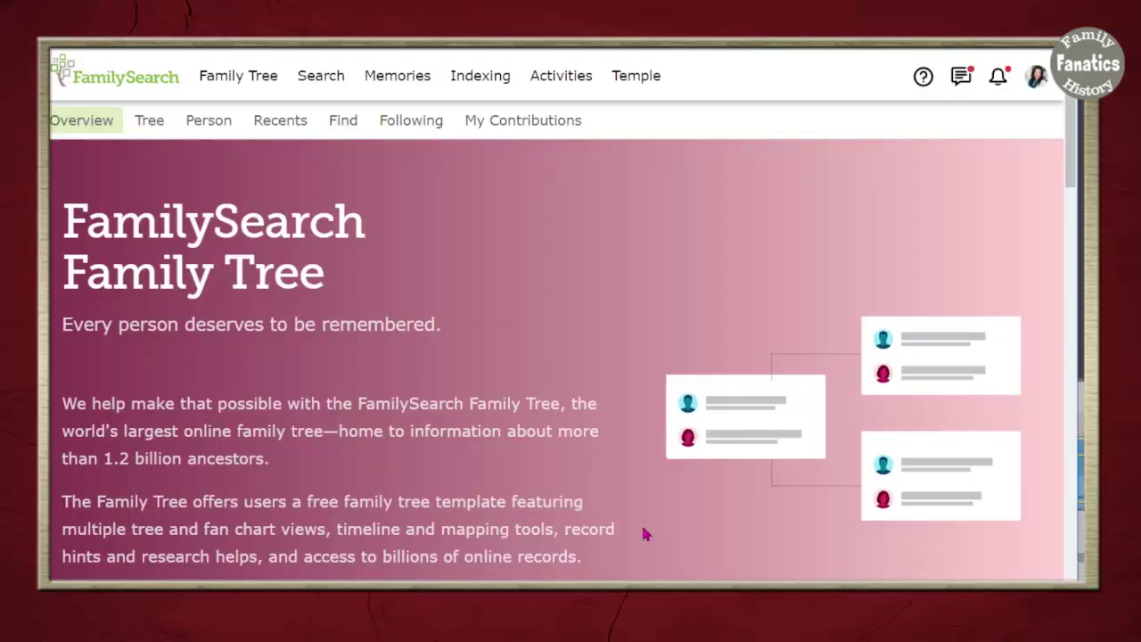
Go to the Search Historical Records page from the Search menu's Records option.
{"action": "left_click", "coordinate": [331, 80]}
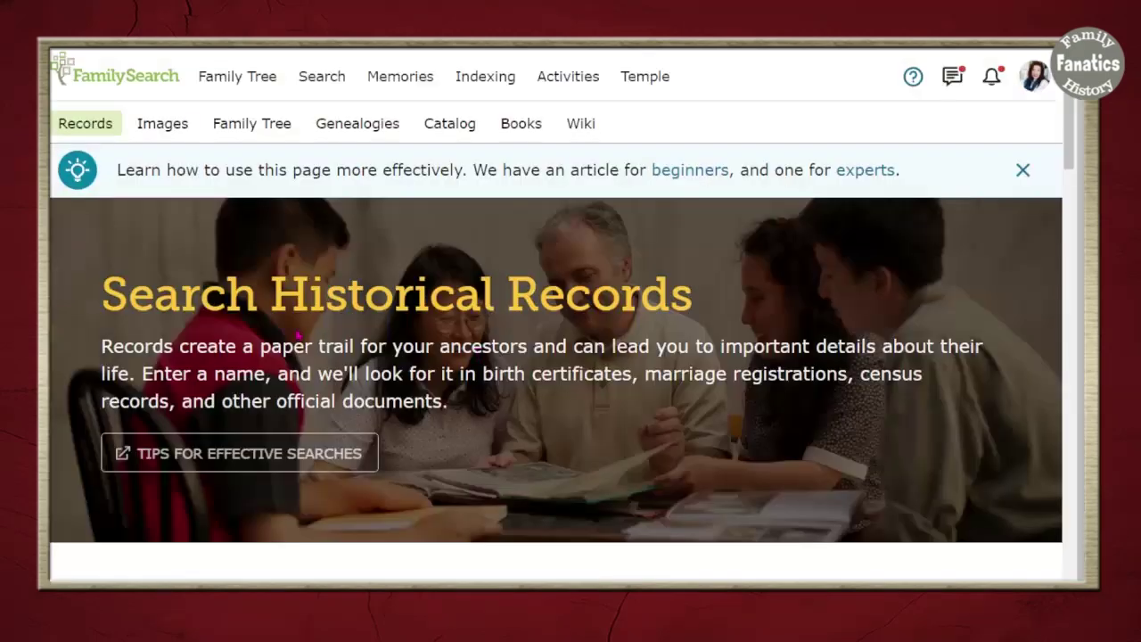
{"action": "scroll", "coordinate": [296, 332], "scroll_direction": "down", "scroll_amount": 4}
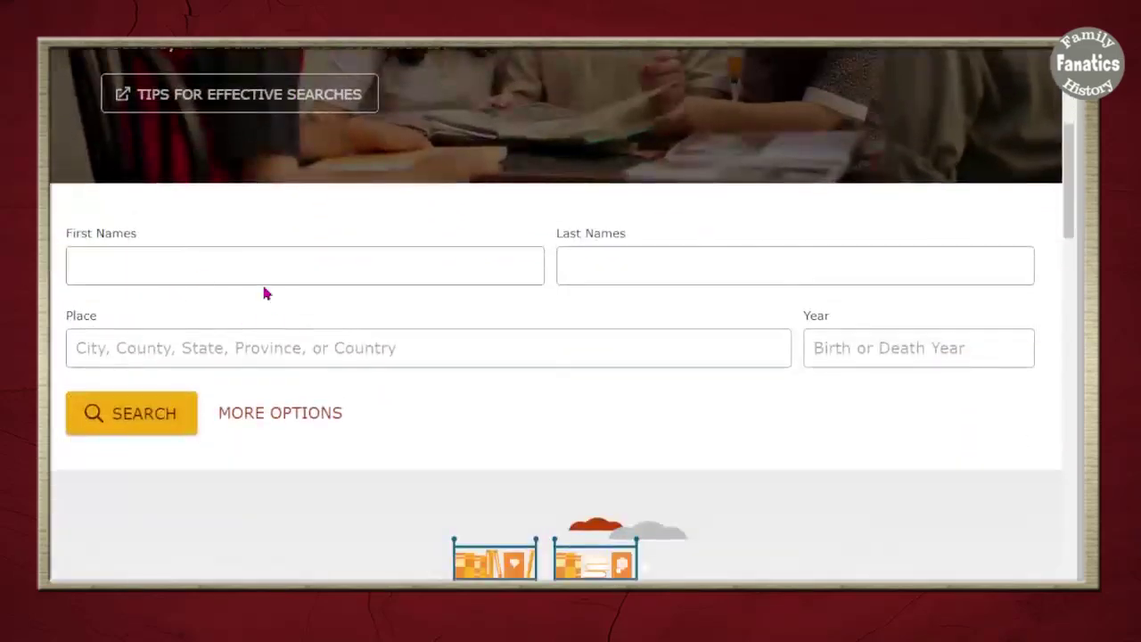
{"action": "scroll", "coordinate": [217, 264], "scroll_direction": "up", "scroll_amount": 1}
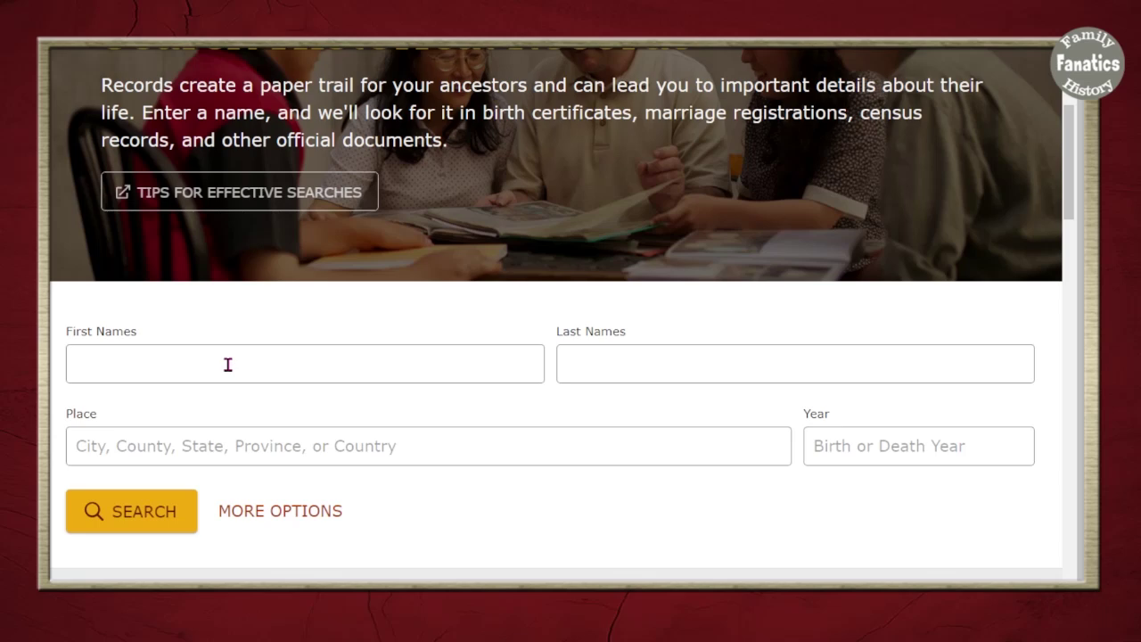
{"action": "scroll", "coordinate": [228, 365], "scroll_direction": "up", "scroll_amount": 3}
Adjust Chrome's page zoom, trying 110%, so the record search form fits on screen.
{"action": "key", "text": "alt+f"}
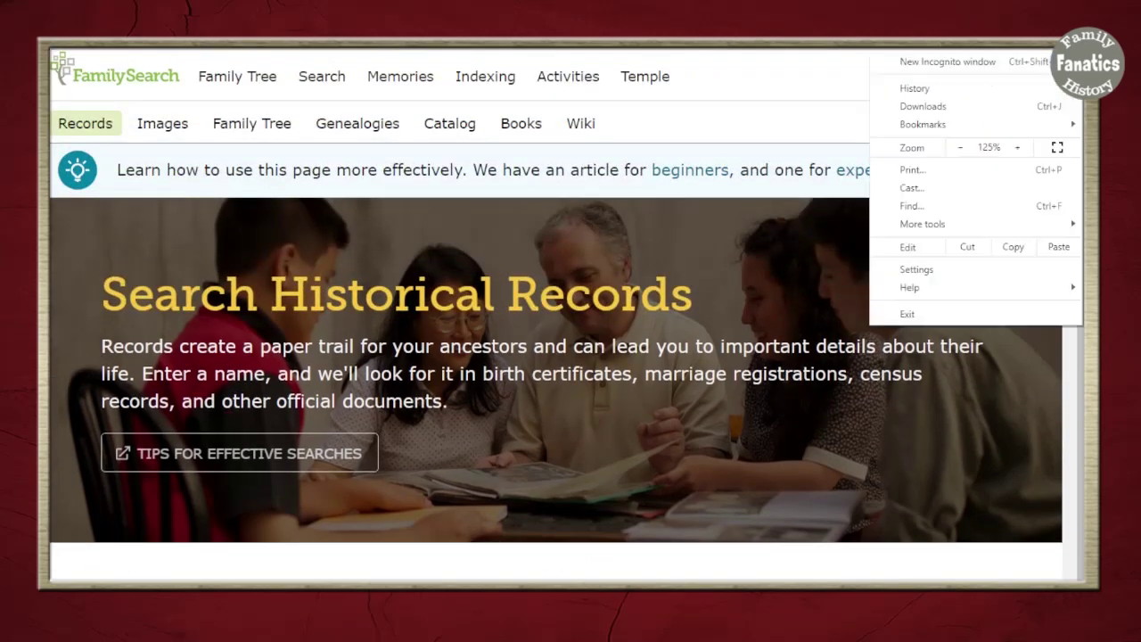
{"action": "left_click", "coordinate": [960, 148]}
{"action": "left_click", "coordinate": [588, 58]}
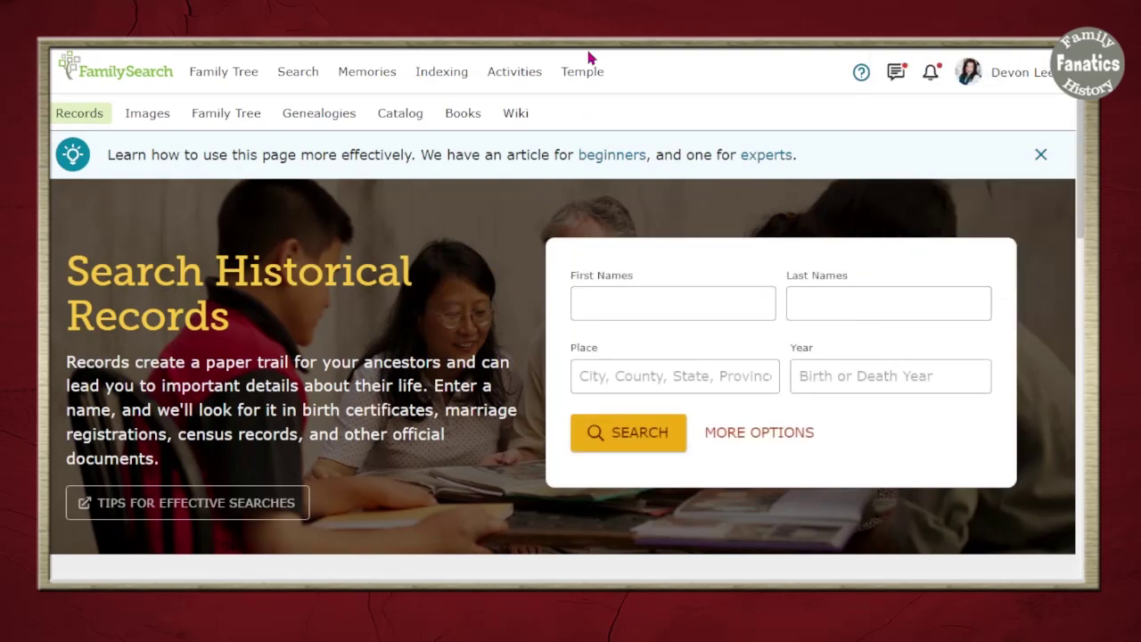
{"action": "scroll", "coordinate": [223, 501], "scroll_direction": "down", "scroll_amount": 3}
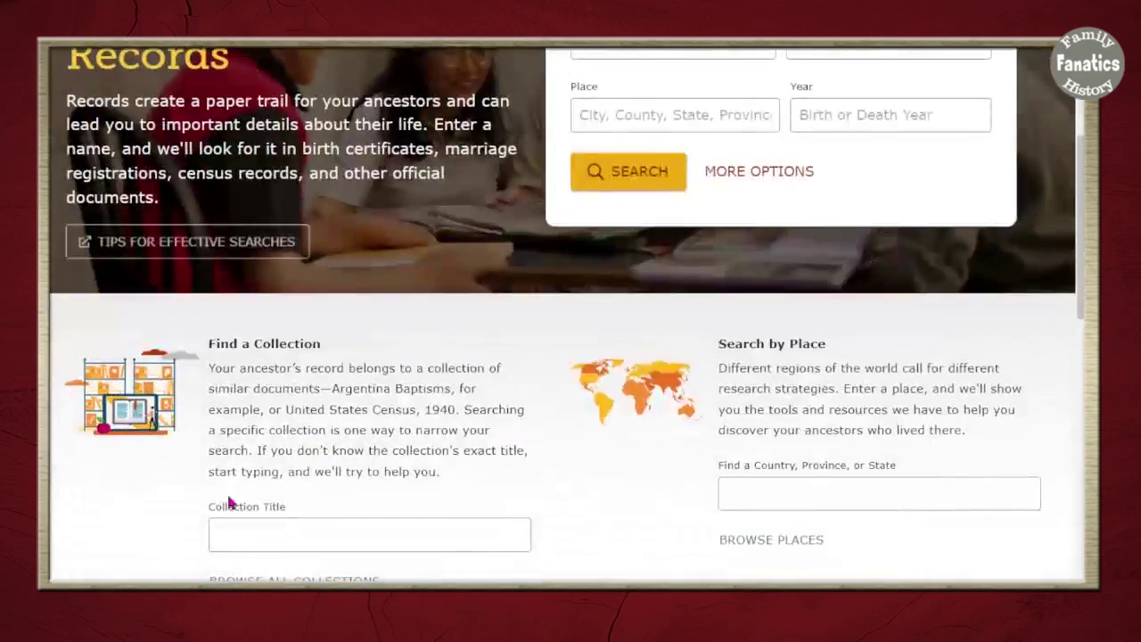
{"action": "scroll", "coordinate": [571, 357], "scroll_direction": "up", "scroll_amount": 2}
{"action": "key", "text": "alt+f"}
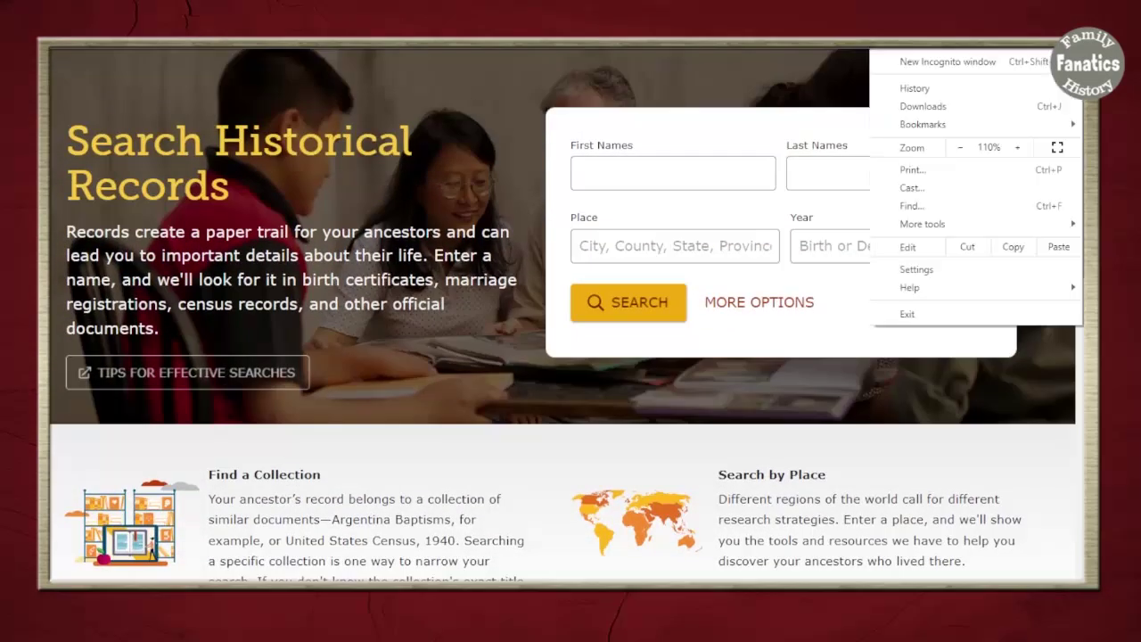
{"action": "left_click", "coordinate": [1021, 149]}
{"action": "key", "text": "Escape"}
{"action": "scroll", "coordinate": [268, 453], "scroll_direction": "down", "scroll_amount": 5}
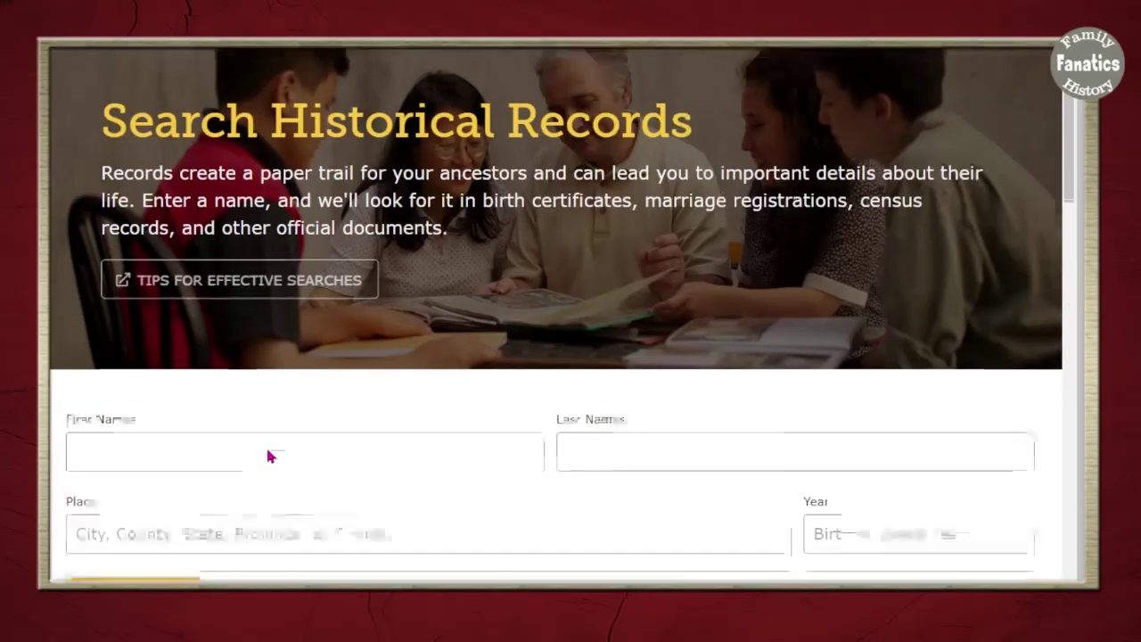
{"action": "scroll", "coordinate": [267, 455], "scroll_direction": "down", "scroll_amount": 3}
Enter 'US census' in the Collection Title box and browse the matching collections.
{"action": "left_click", "coordinate": [284, 295]}
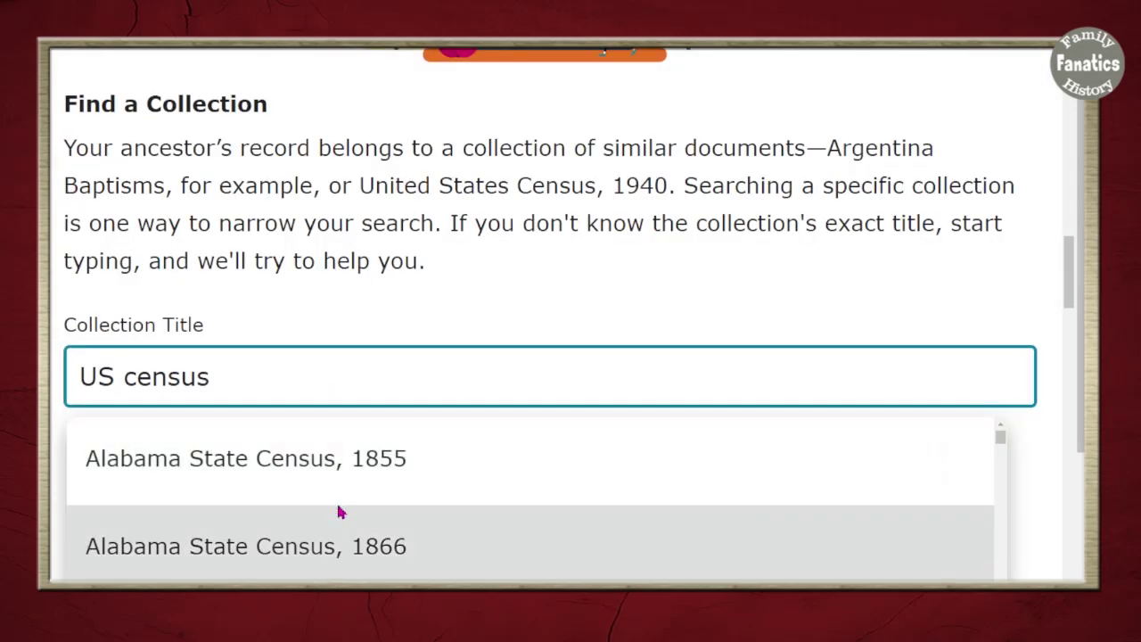
{"action": "scroll", "coordinate": [669, 313], "scroll_direction": "down", "scroll_amount": 3}
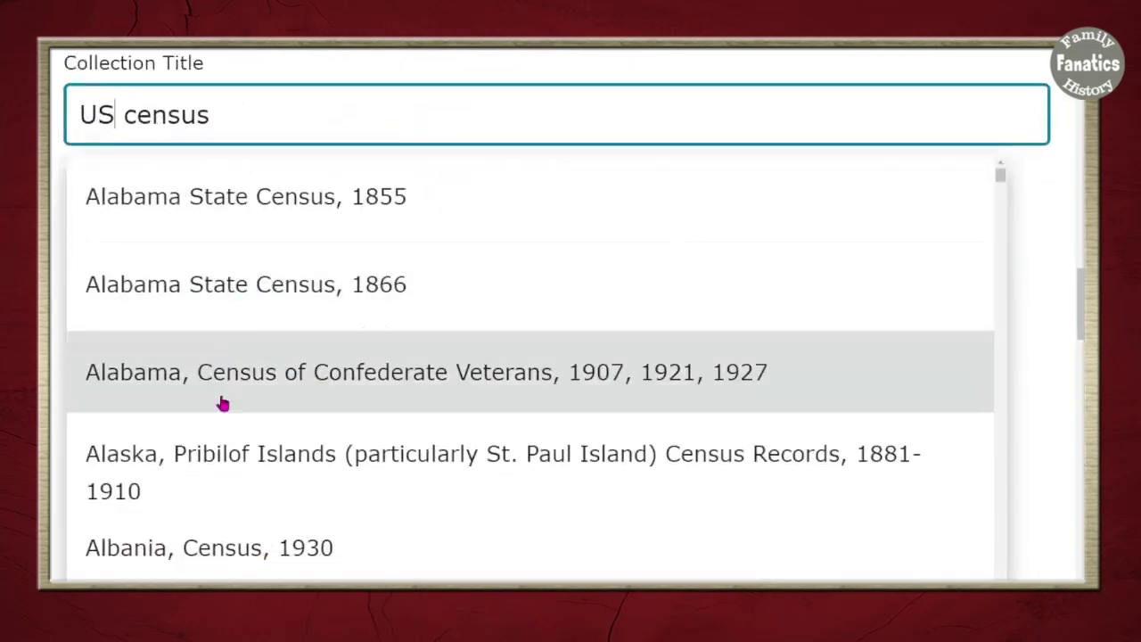
{"action": "scroll", "coordinate": [232, 471], "scroll_direction": "down", "scroll_amount": 6}
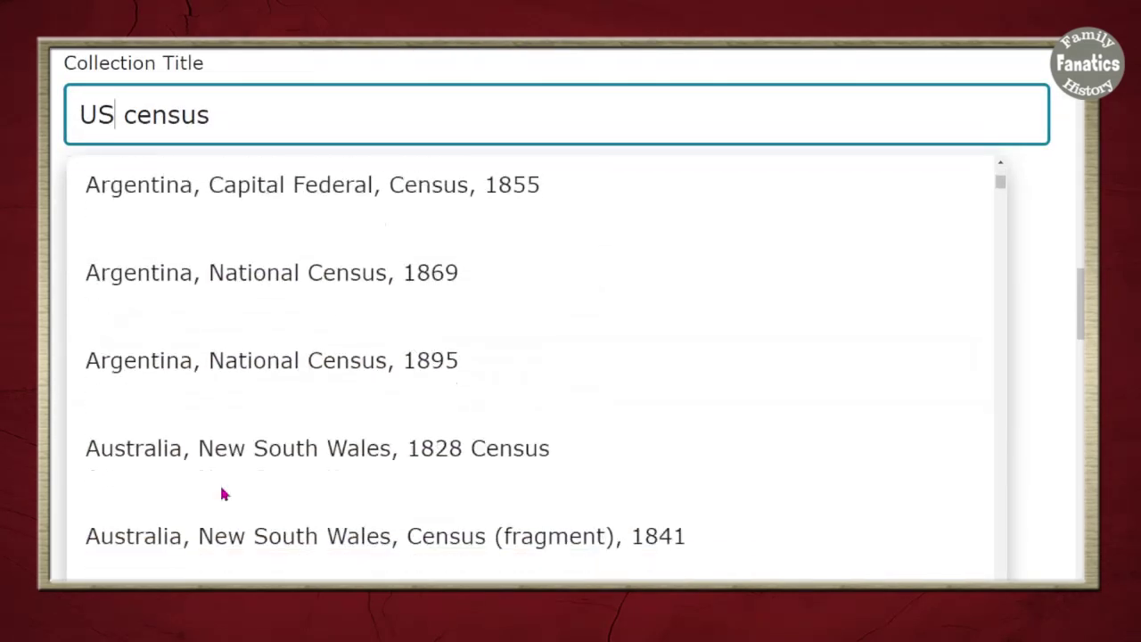
{"action": "scroll", "coordinate": [166, 387], "scroll_direction": "up", "scroll_amount": 6}
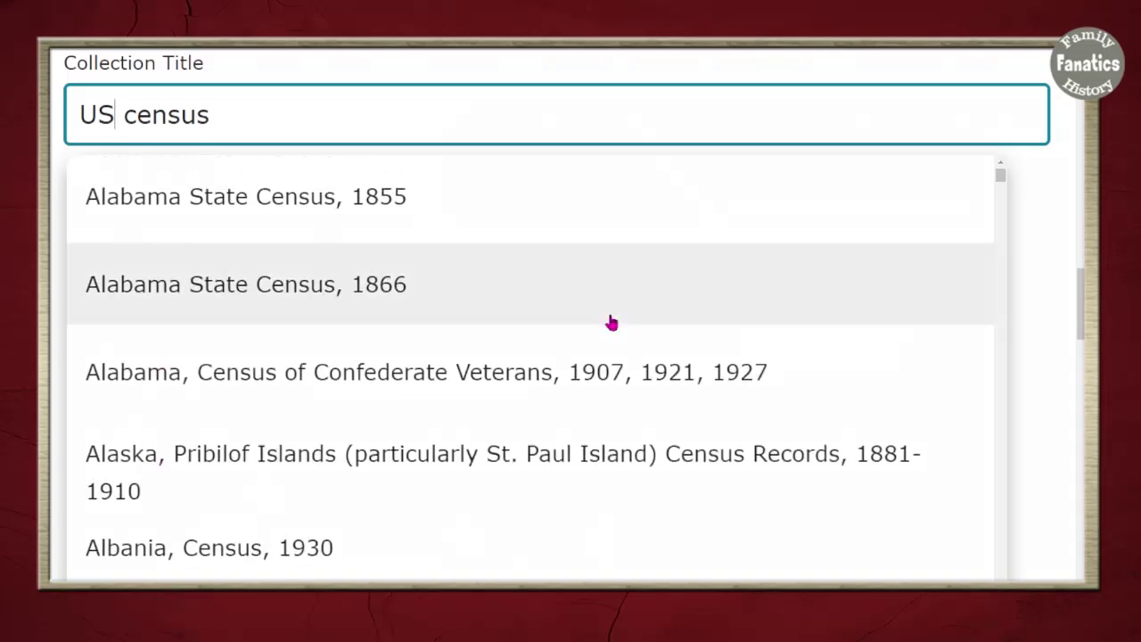
{"action": "scroll", "coordinate": [650, 130], "scroll_direction": "up", "scroll_amount": 4}
Change the title to 'United States census' and scroll the suggestions to United States Census, 1940.
{"action": "left_click_drag", "start_coordinate": [96, 437], "coordinate": [114, 439]}
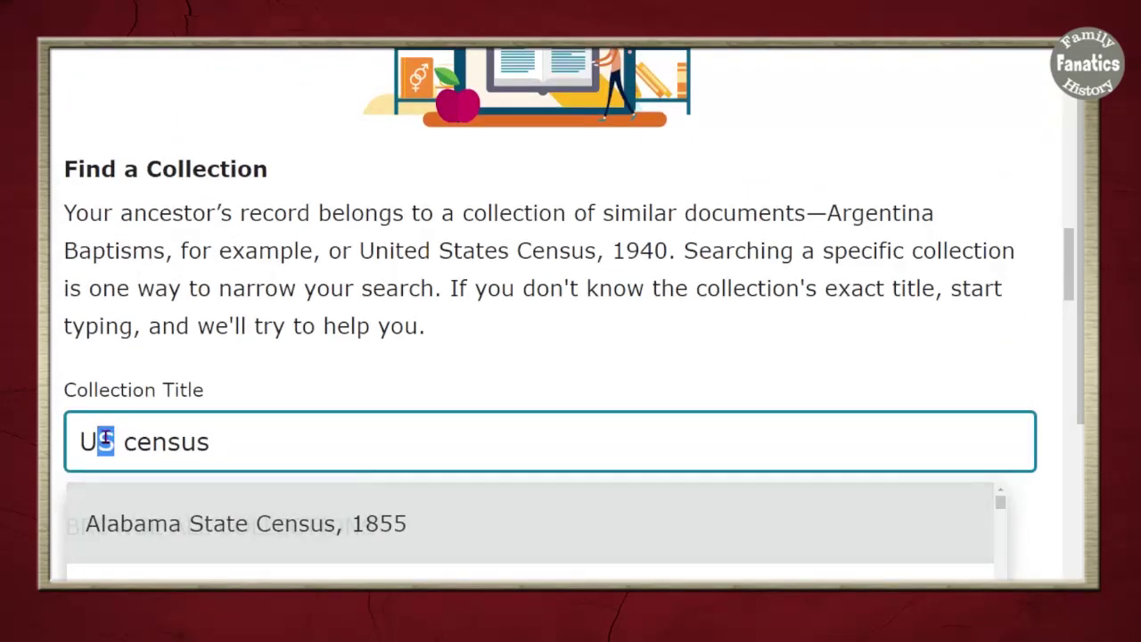
{"action": "type", "text": "nited States"}
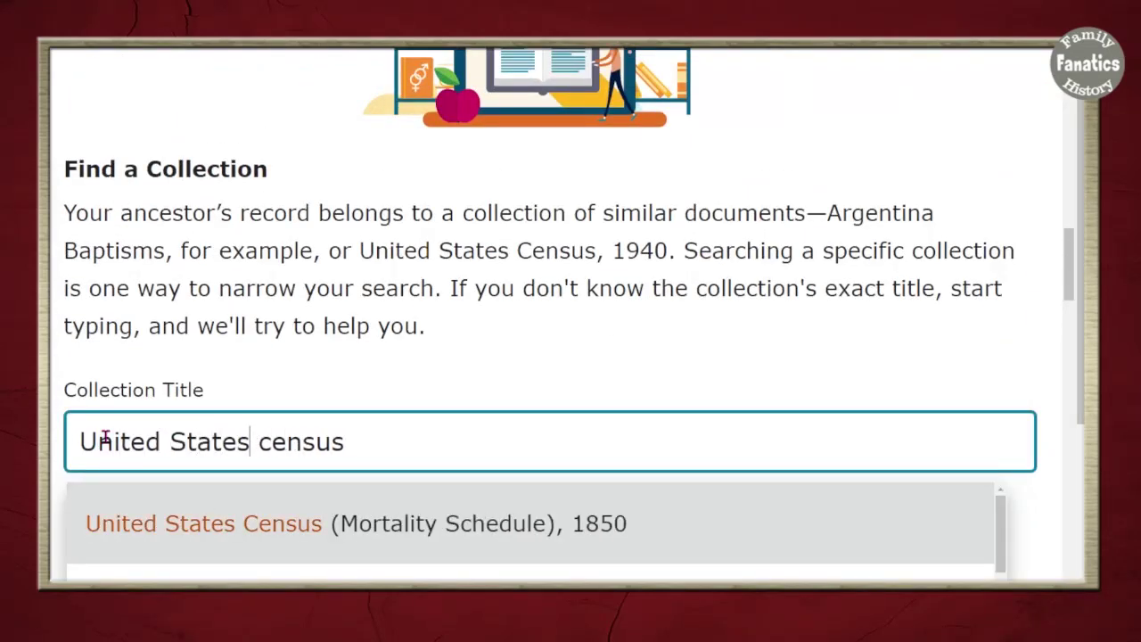
{"action": "scroll", "coordinate": [624, 288], "scroll_direction": "down", "scroll_amount": 2}
{"action": "scroll", "coordinate": [625, 287], "scroll_direction": "down", "scroll_amount": 2}
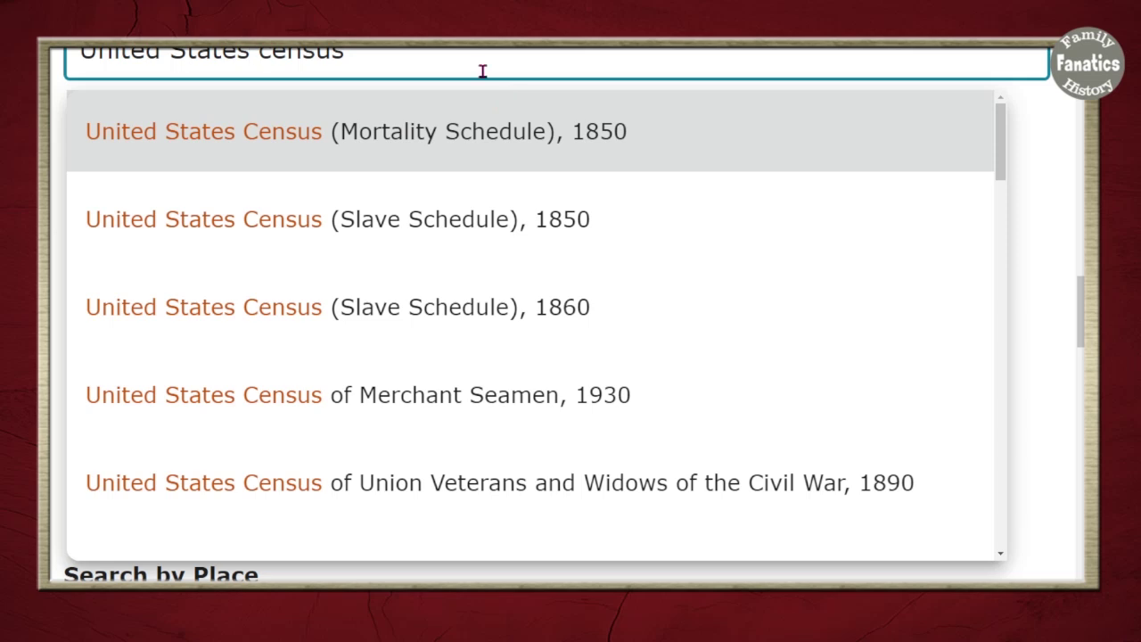
{"action": "scroll", "coordinate": [713, 352], "scroll_direction": "down", "scroll_amount": 3}
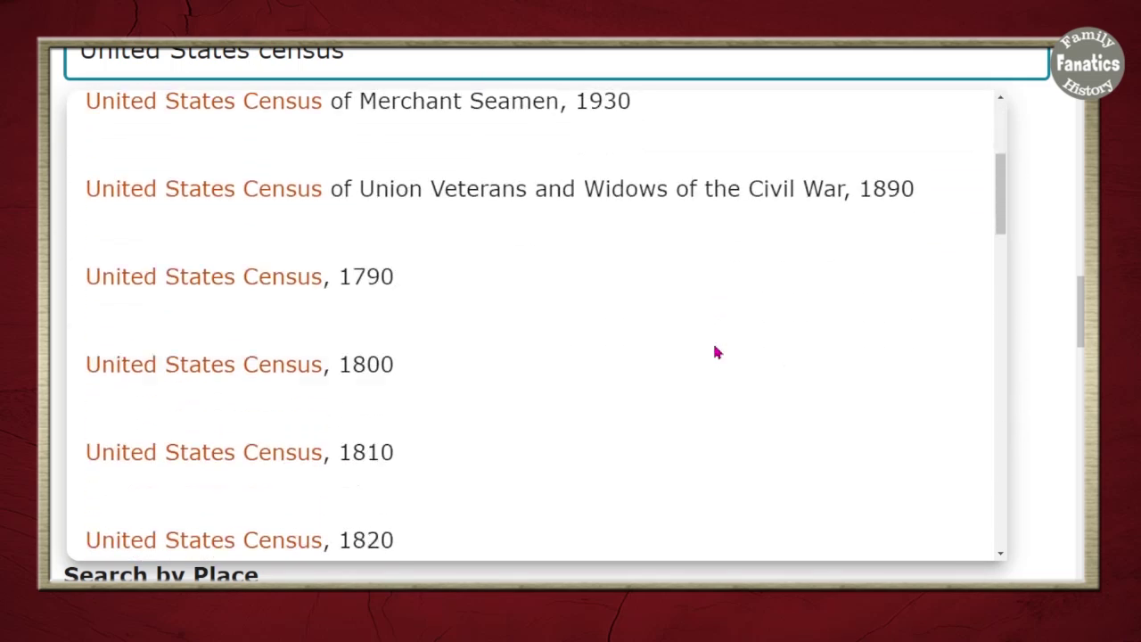
{"action": "scroll", "coordinate": [716, 353], "scroll_direction": "down", "scroll_amount": 4}
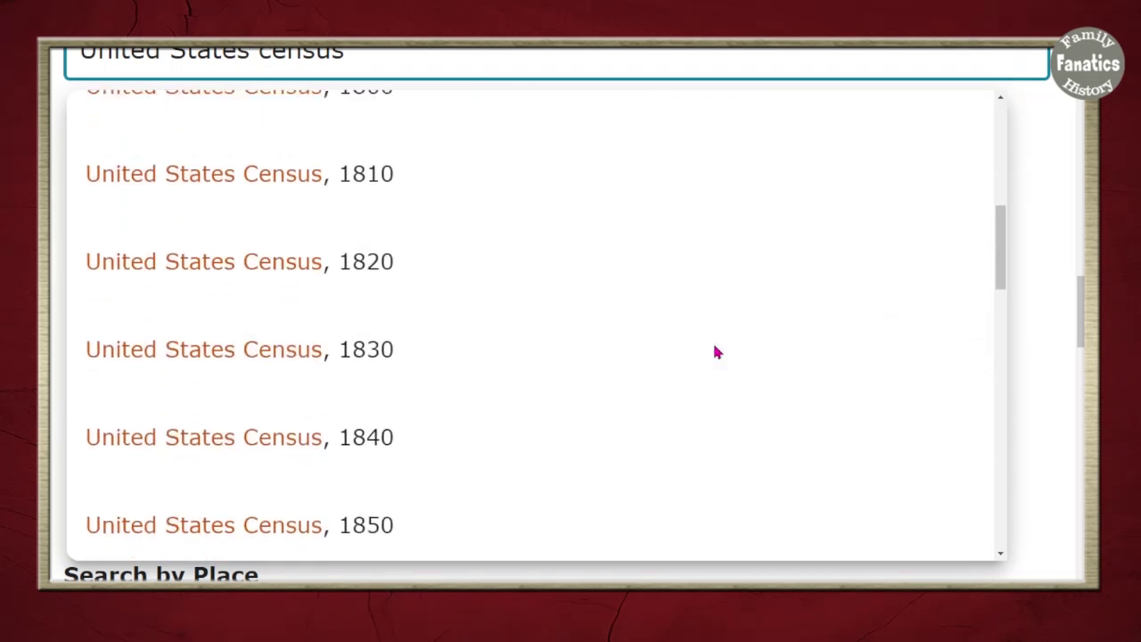
{"action": "scroll", "coordinate": [716, 353], "scroll_direction": "down", "scroll_amount": 5}
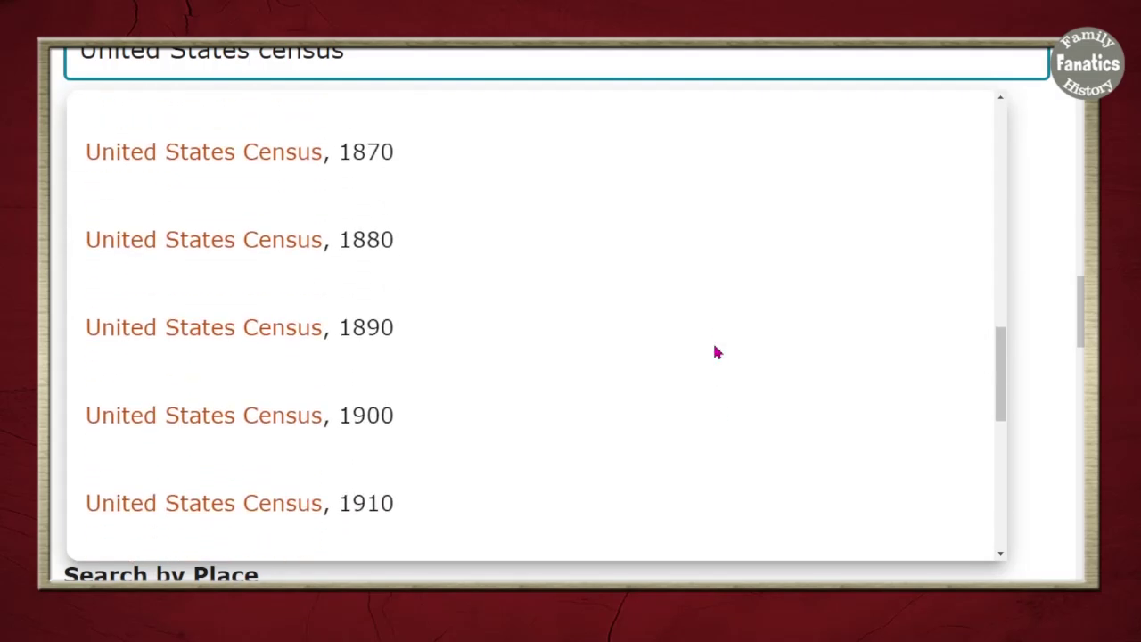
{"action": "scroll", "coordinate": [716, 351], "scroll_direction": "down", "scroll_amount": 3}
{"action": "scroll", "coordinate": [716, 351], "scroll_direction": "up", "scroll_amount": 1}
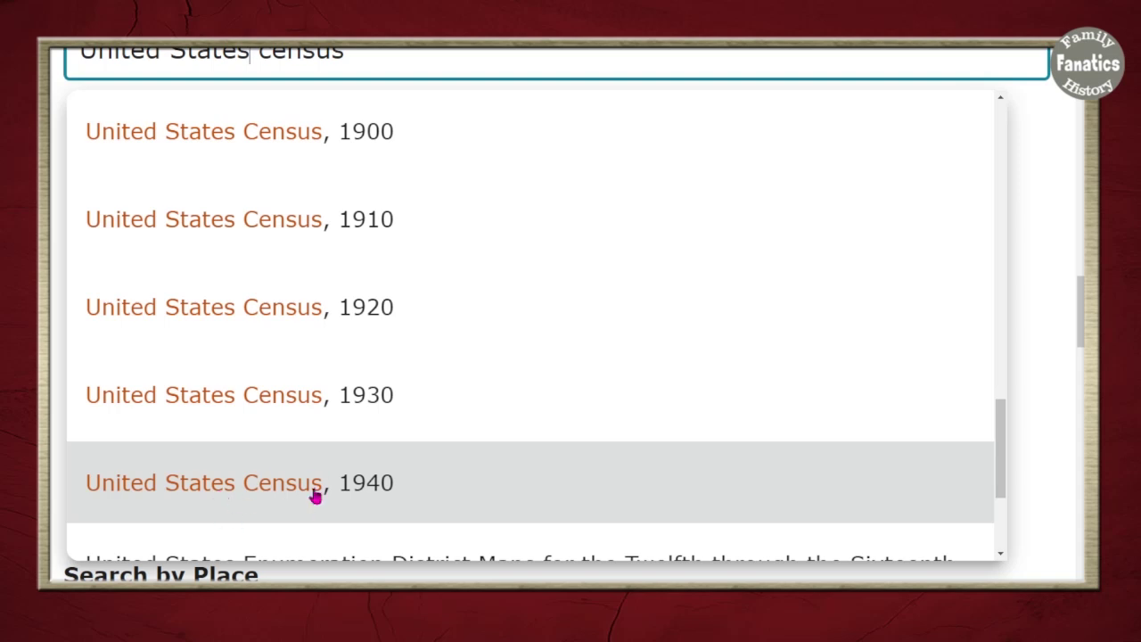
{"action": "scroll", "coordinate": [315, 497], "scroll_direction": "down", "scroll_amount": 1}
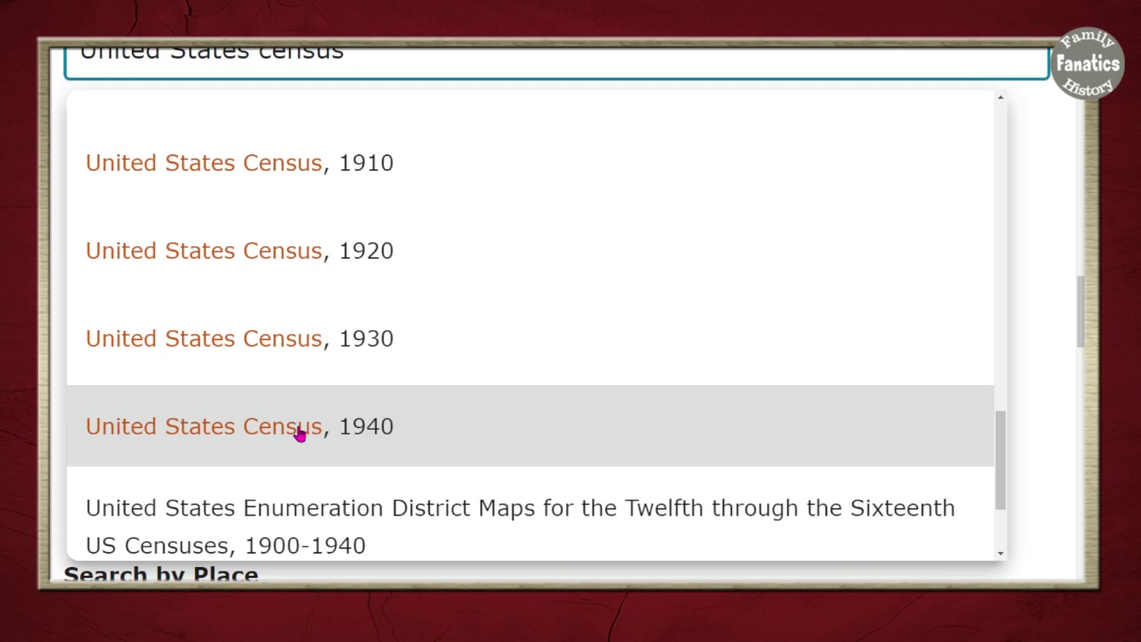
{"action": "left_click", "coordinate": [218, 427]}
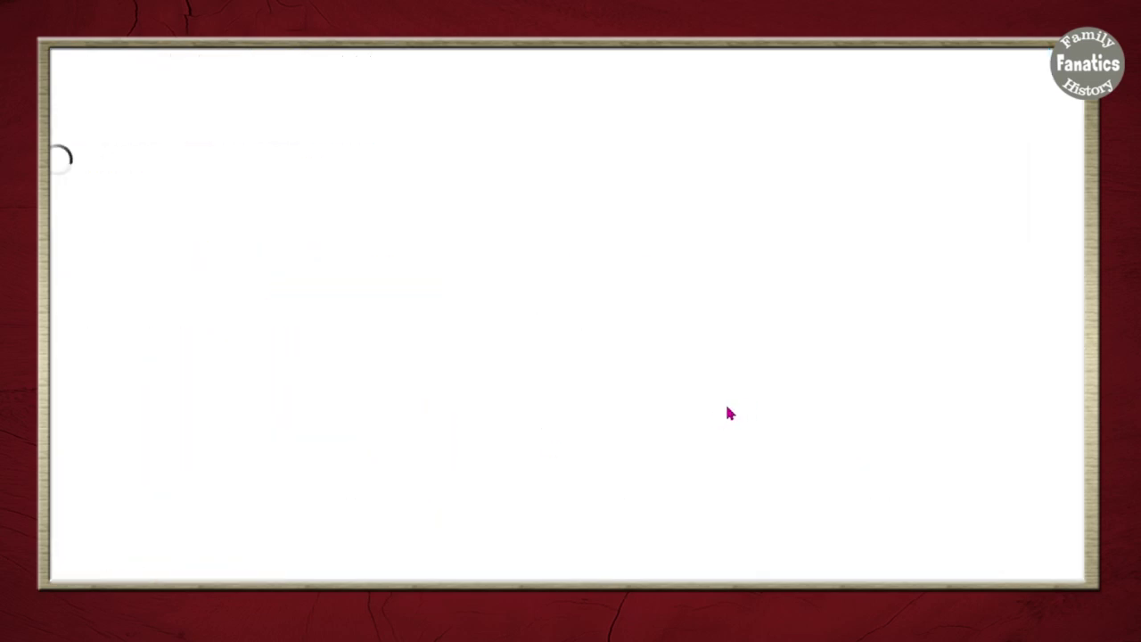
{"action": "scroll", "coordinate": [453, 412], "scroll_direction": "down", "scroll_amount": 5}
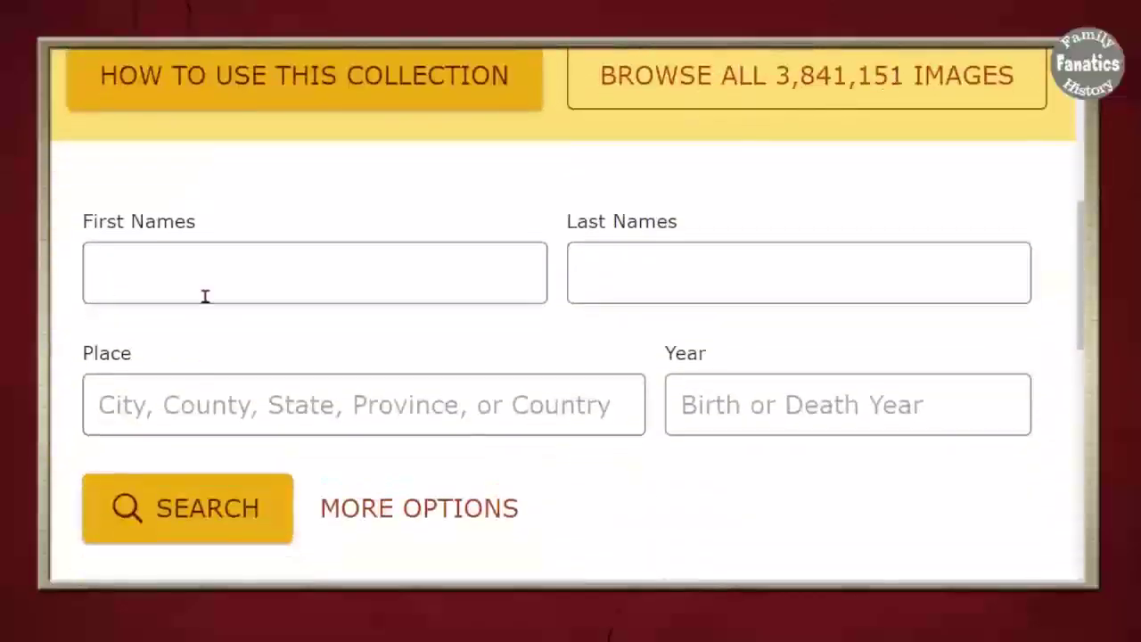
{"action": "left_click", "coordinate": [216, 285]}
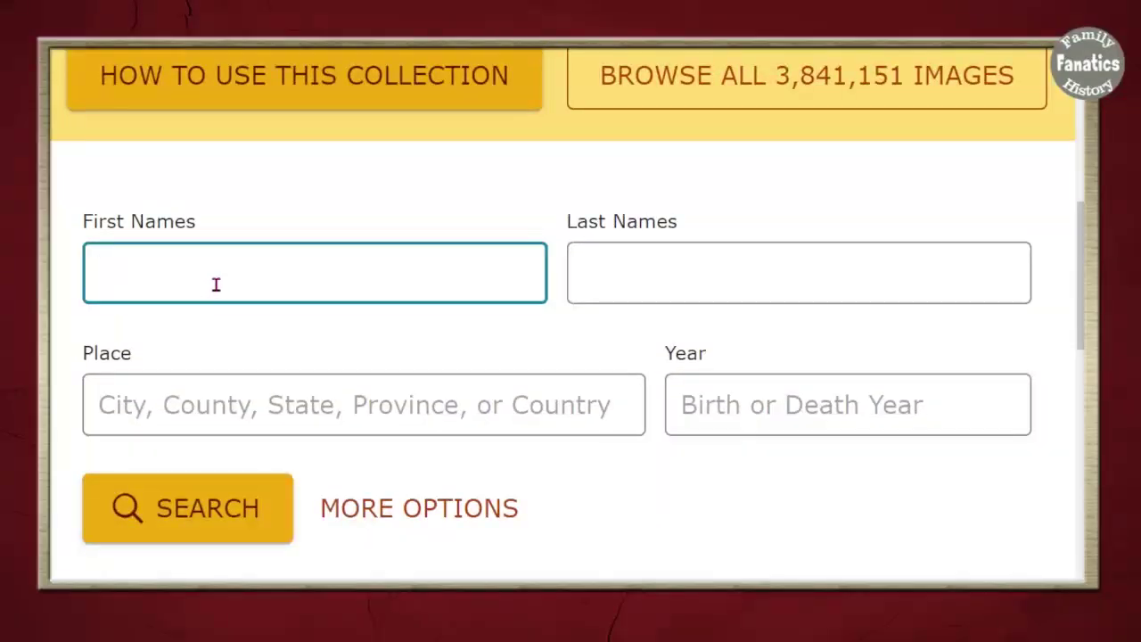
{"action": "type", "text": "Andrew"}
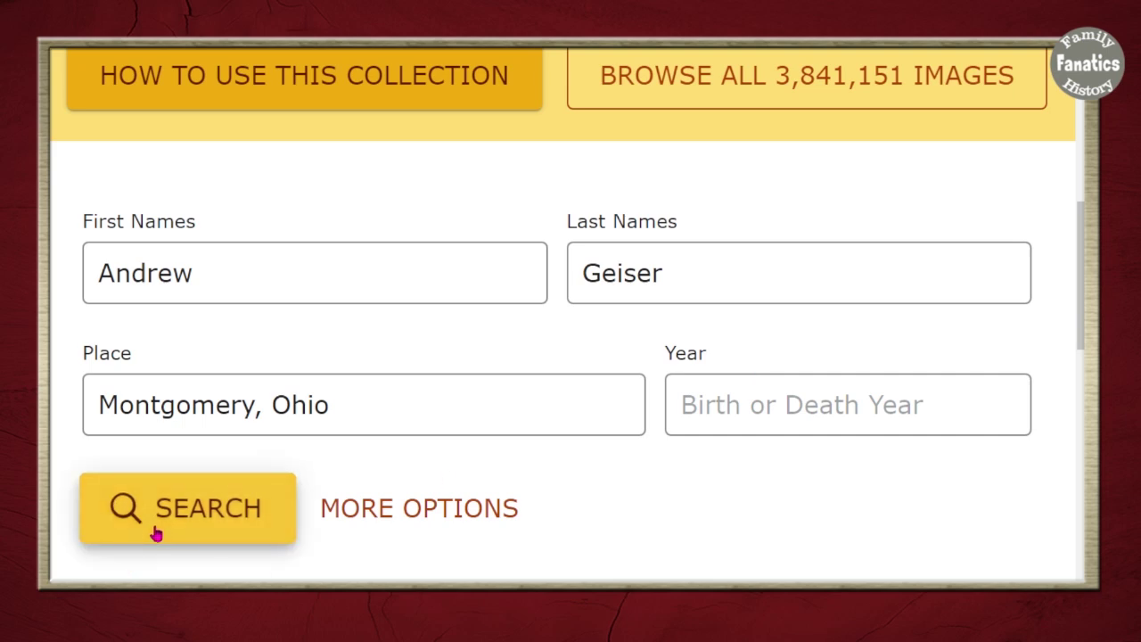
{"action": "key", "text": "Tab"}
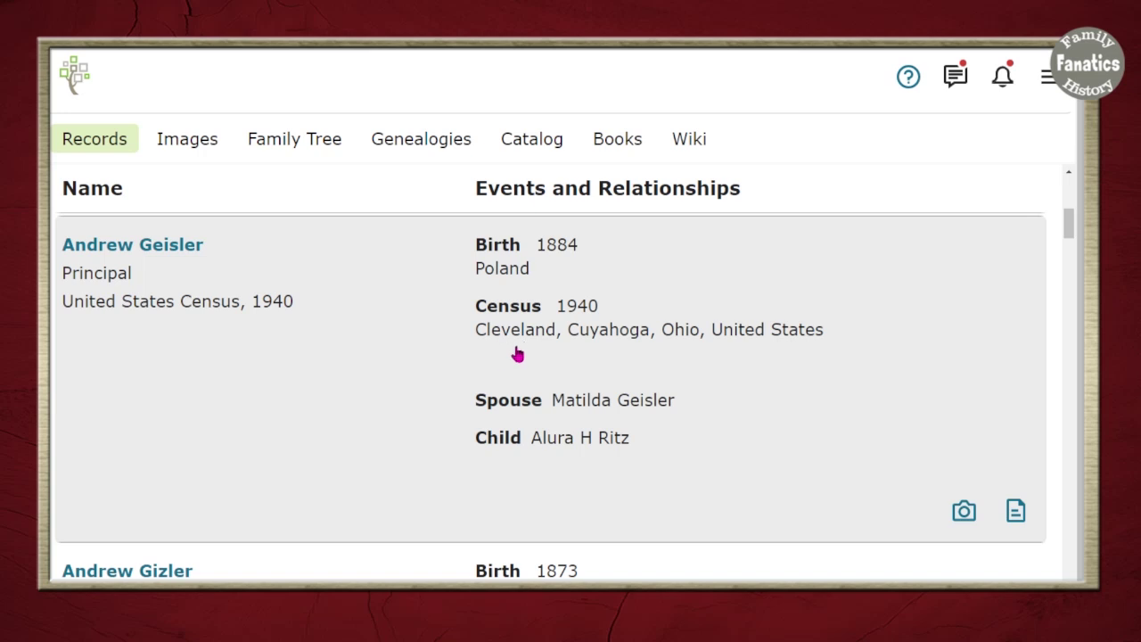
{"action": "scroll", "coordinate": [490, 365], "scroll_direction": "down", "scroll_amount": 4}
{"action": "scroll", "coordinate": [486, 371], "scroll_direction": "down", "scroll_amount": 4}
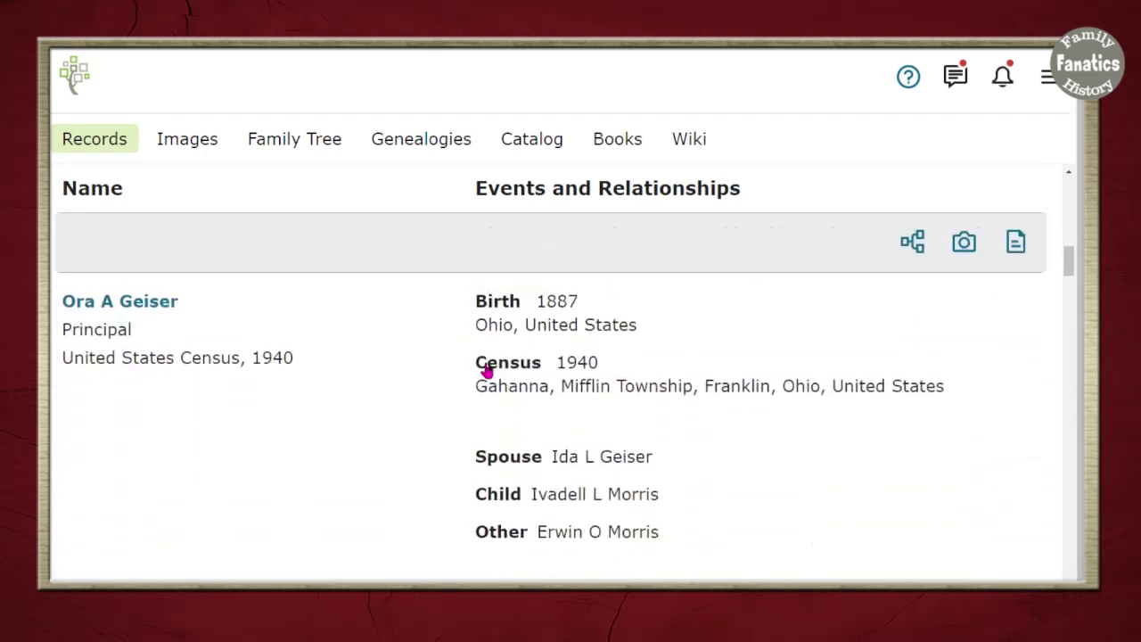
{"action": "scroll", "coordinate": [486, 370], "scroll_direction": "up", "scroll_amount": 1}
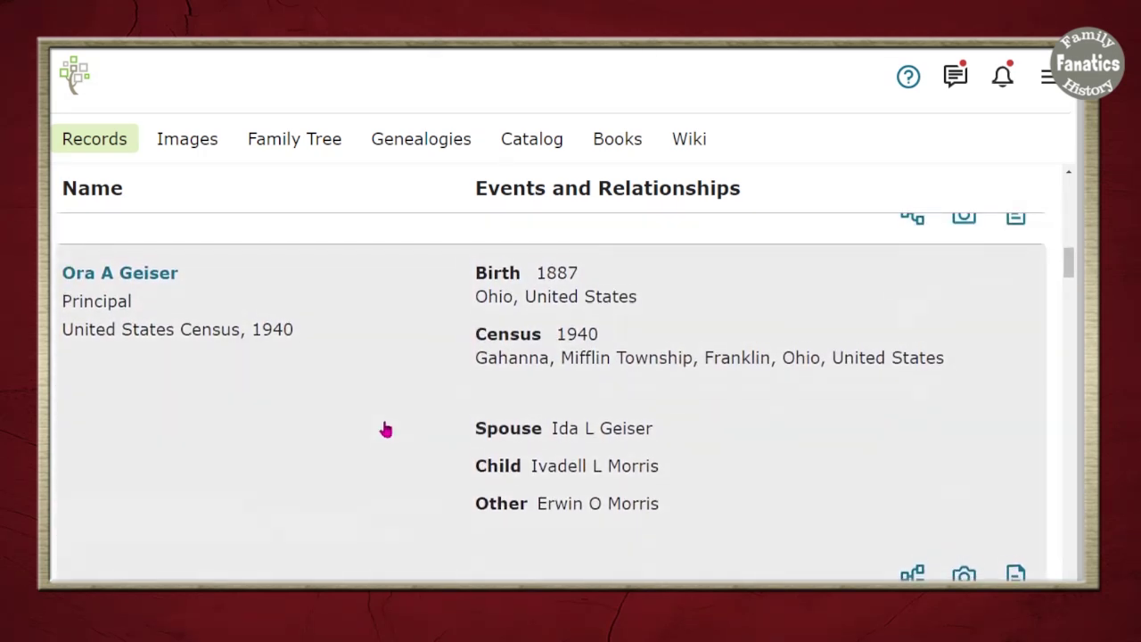
{"action": "scroll", "coordinate": [382, 428], "scroll_direction": "down", "scroll_amount": 3}
{"action": "scroll", "coordinate": [385, 430], "scroll_direction": "down", "scroll_amount": 2}
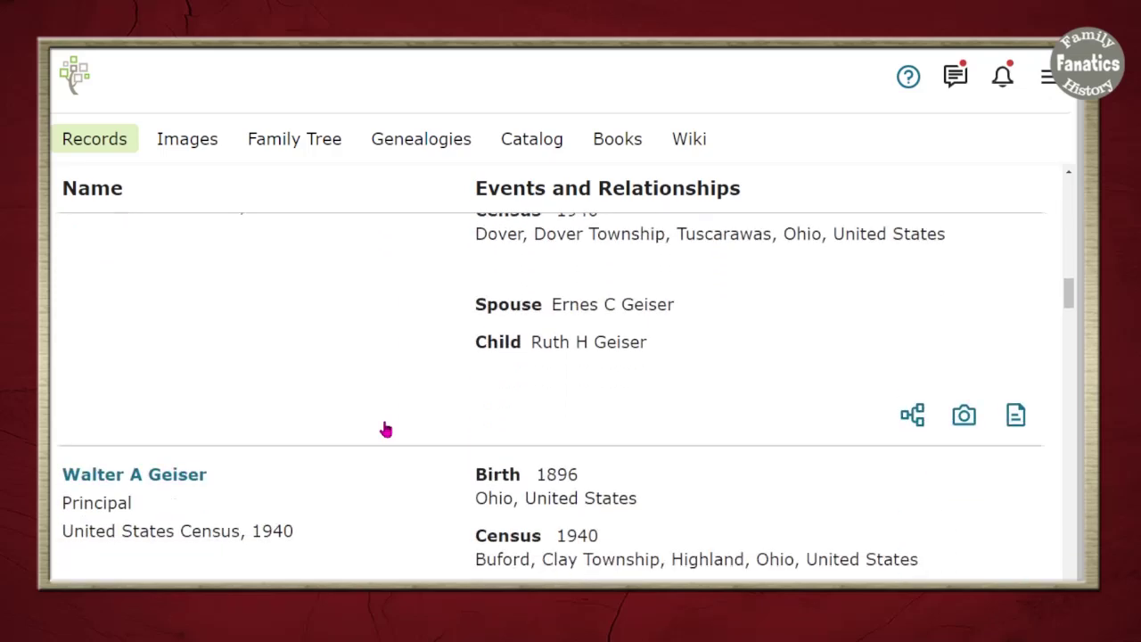
{"action": "scroll", "coordinate": [385, 430], "scroll_direction": "down", "scroll_amount": 2}
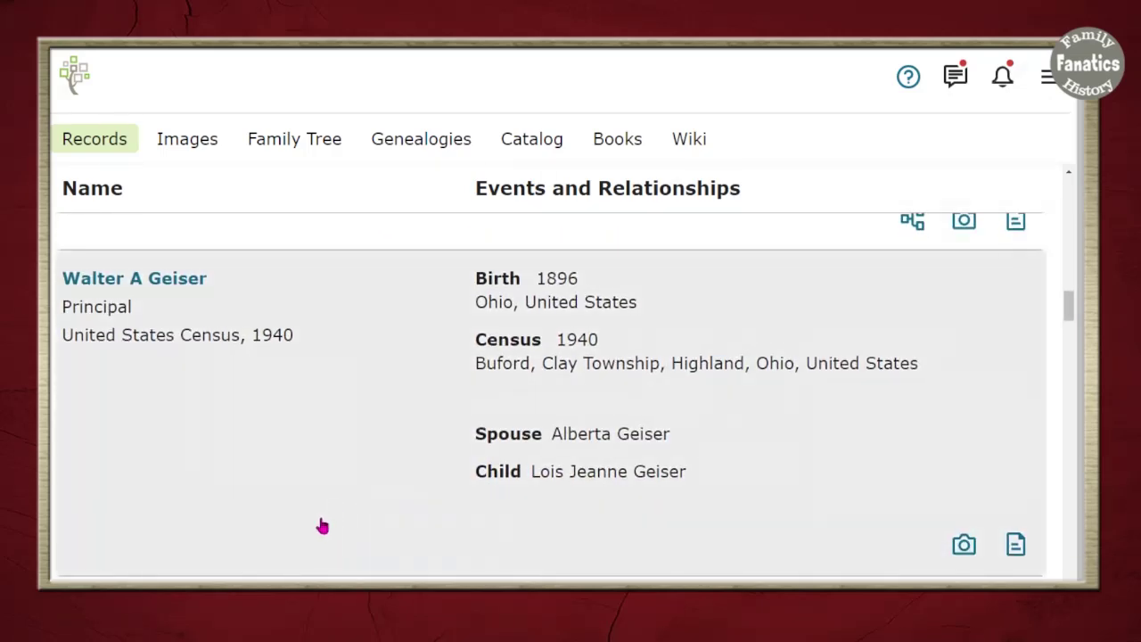
{"action": "scroll", "coordinate": [321, 526], "scroll_direction": "up", "scroll_amount": 3}
{"action": "scroll", "coordinate": [321, 526], "scroll_direction": "down", "scroll_amount": 1}
{"action": "scroll", "coordinate": [321, 526], "scroll_direction": "up", "scroll_amount": 4}
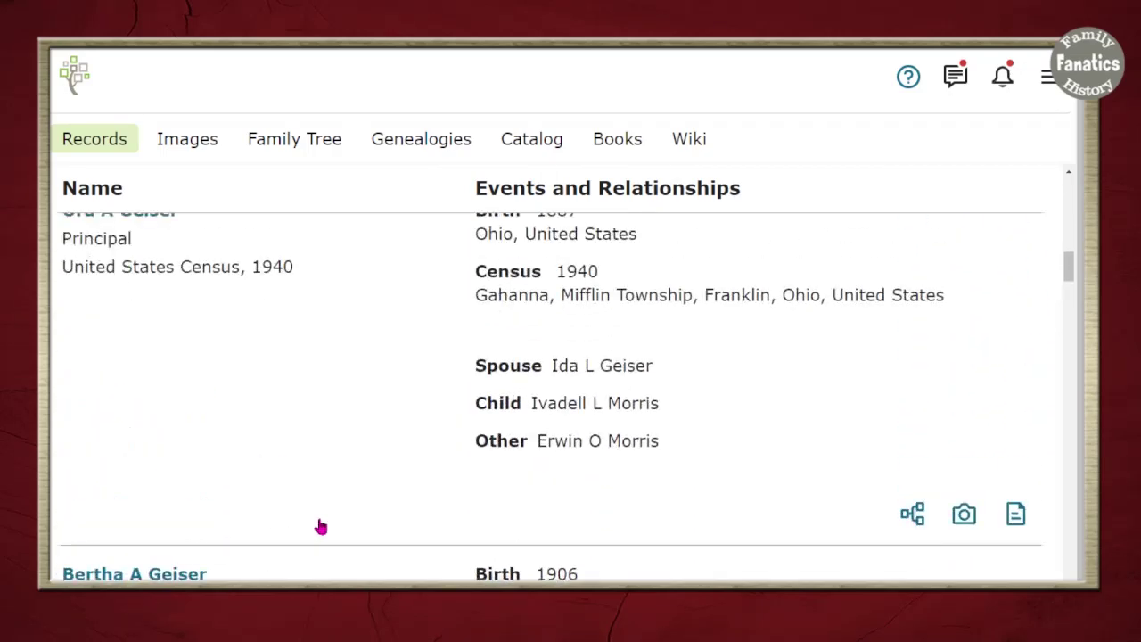
{"action": "scroll", "coordinate": [321, 526], "scroll_direction": "up", "scroll_amount": 5}
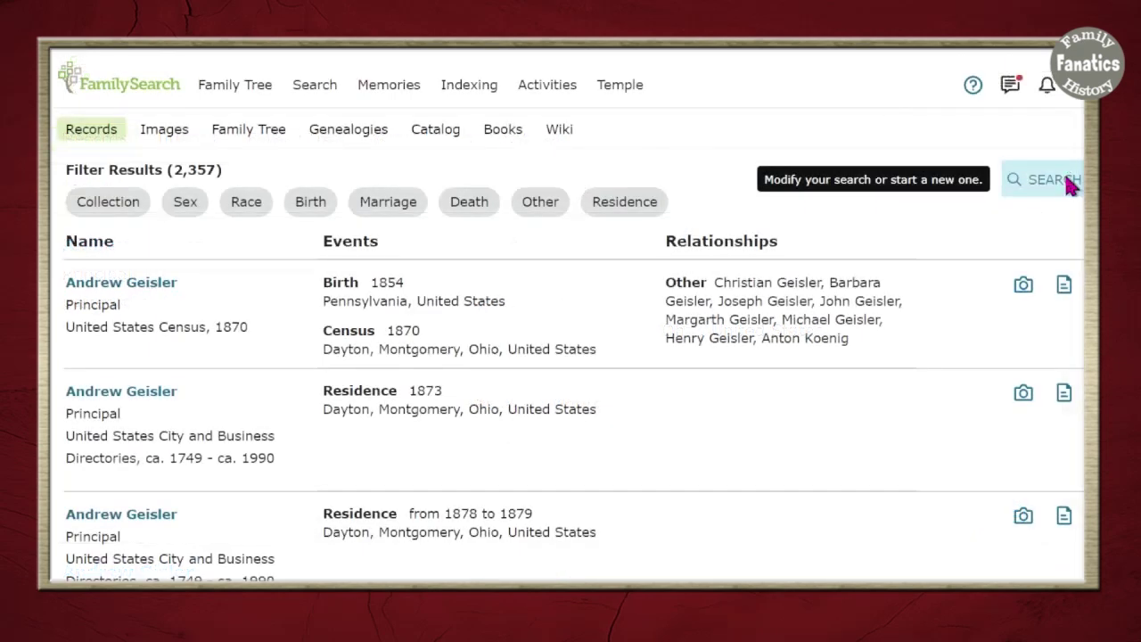
Refine the record search with a birth year range of 1883–1885 and rerun it.
{"action": "left_click", "coordinate": [1061, 182]}
{"action": "left_click", "coordinate": [796, 312]}
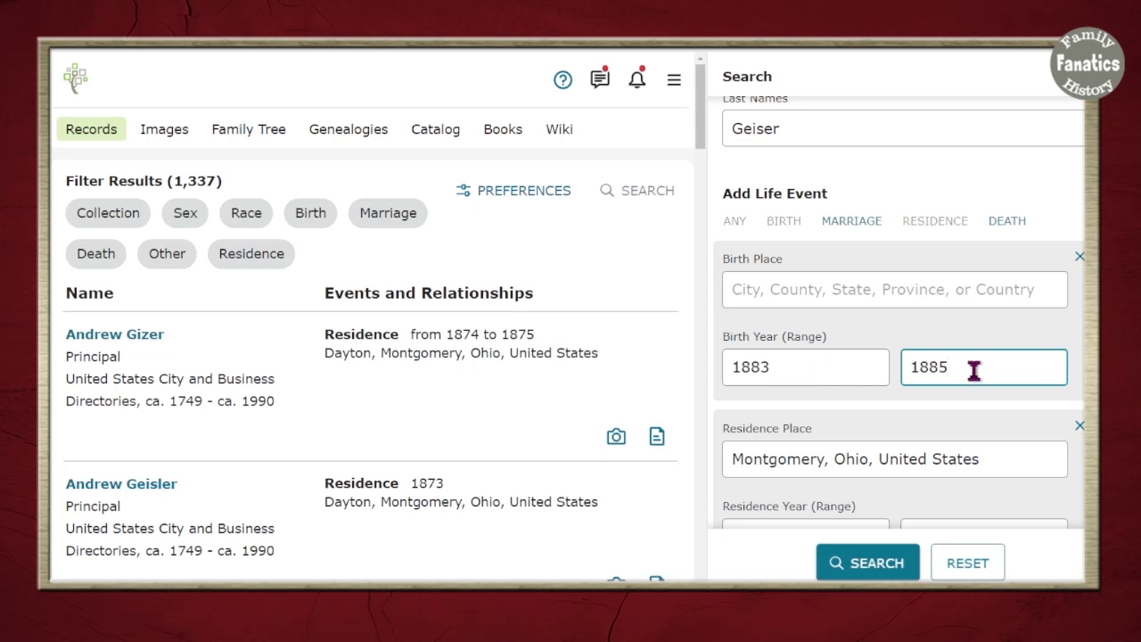
{"action": "left_click", "coordinate": [863, 571]}
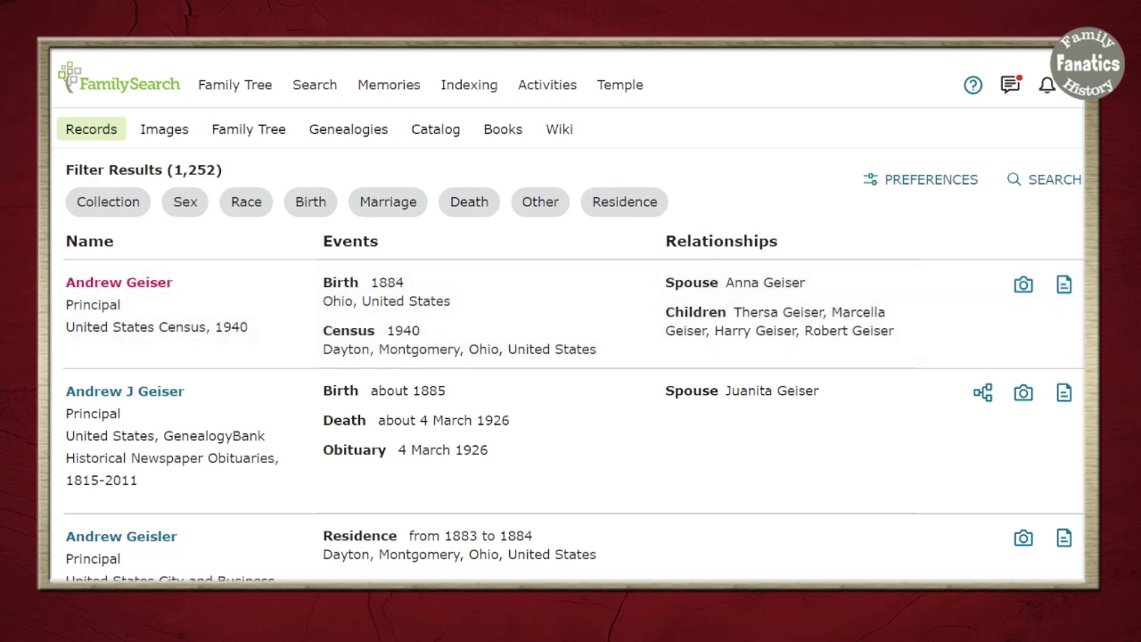
Open the 1940 census record's details and review its Save options.
{"action": "left_click", "coordinate": [1065, 294]}
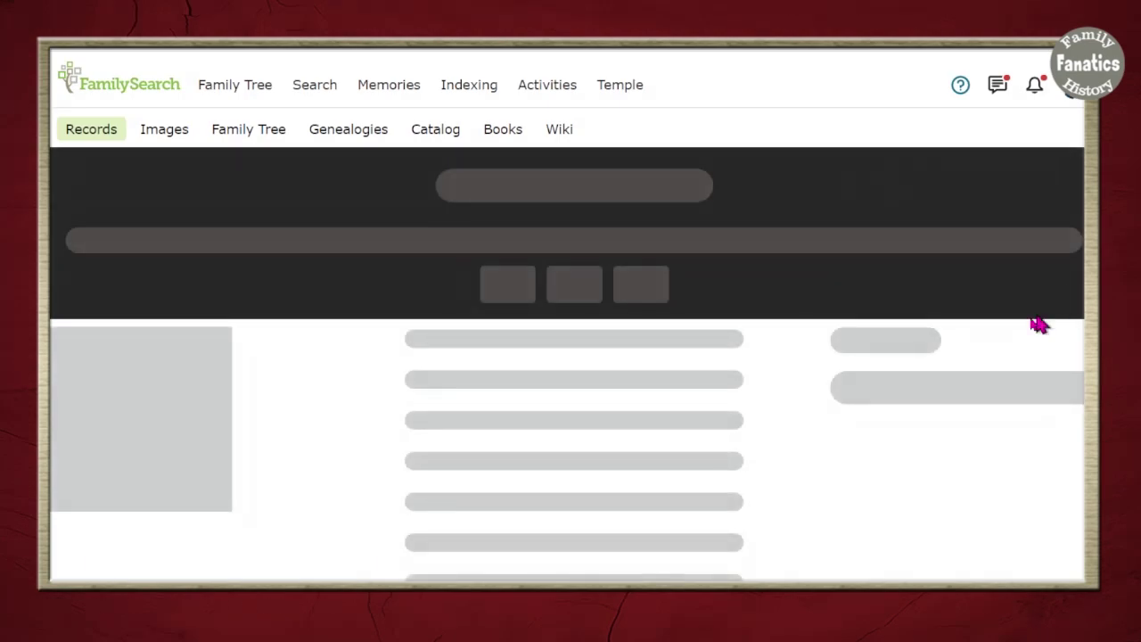
{"action": "scroll", "coordinate": [443, 473], "scroll_direction": "down", "scroll_amount": 4}
{"action": "scroll", "coordinate": [443, 472], "scroll_direction": "down", "scroll_amount": 3}
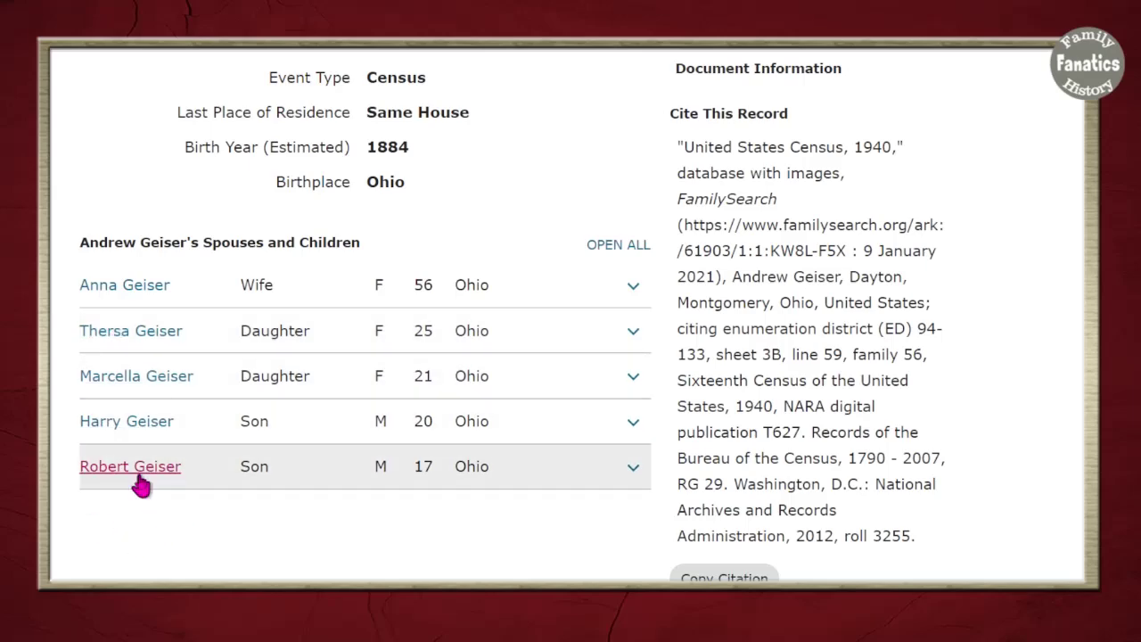
{"action": "scroll", "coordinate": [237, 523], "scroll_direction": "up", "scroll_amount": 6}
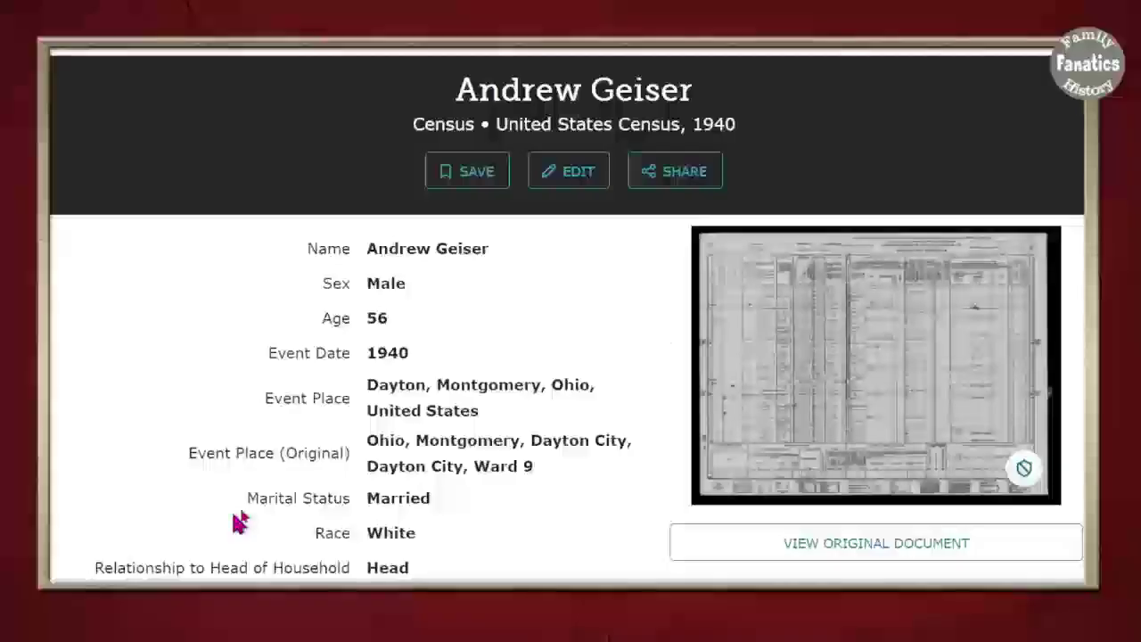
{"action": "left_click", "coordinate": [472, 175]}
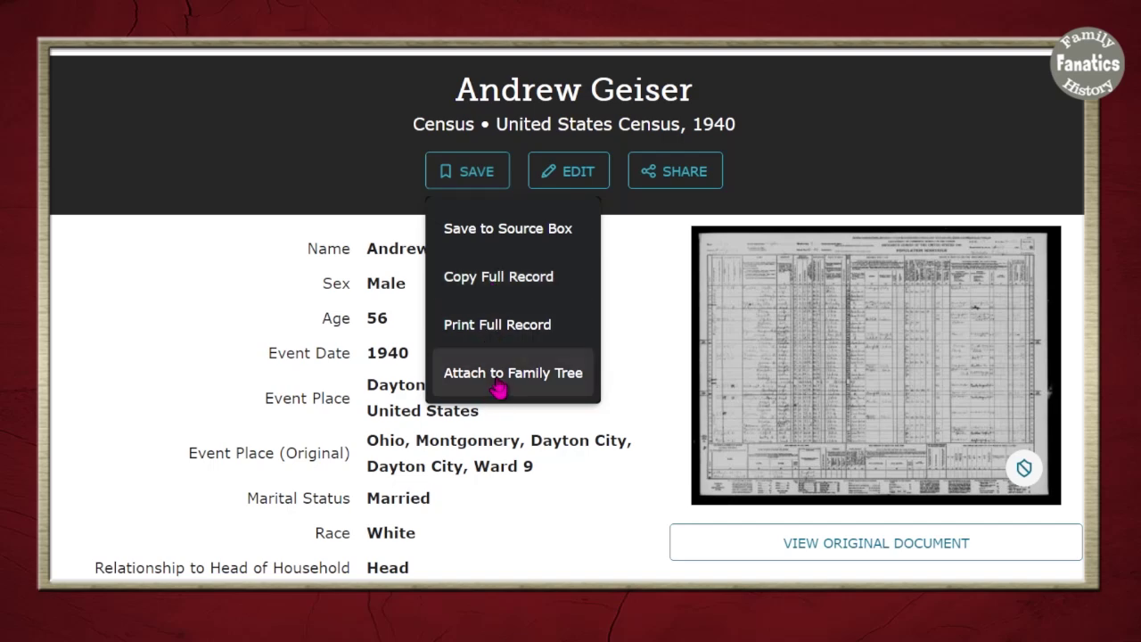
{"action": "left_click", "coordinate": [512, 505]}
Start attaching the record to the Possible Family Tree Match.
{"action": "scroll", "coordinate": [535, 540], "scroll_direction": "down", "scroll_amount": 8}
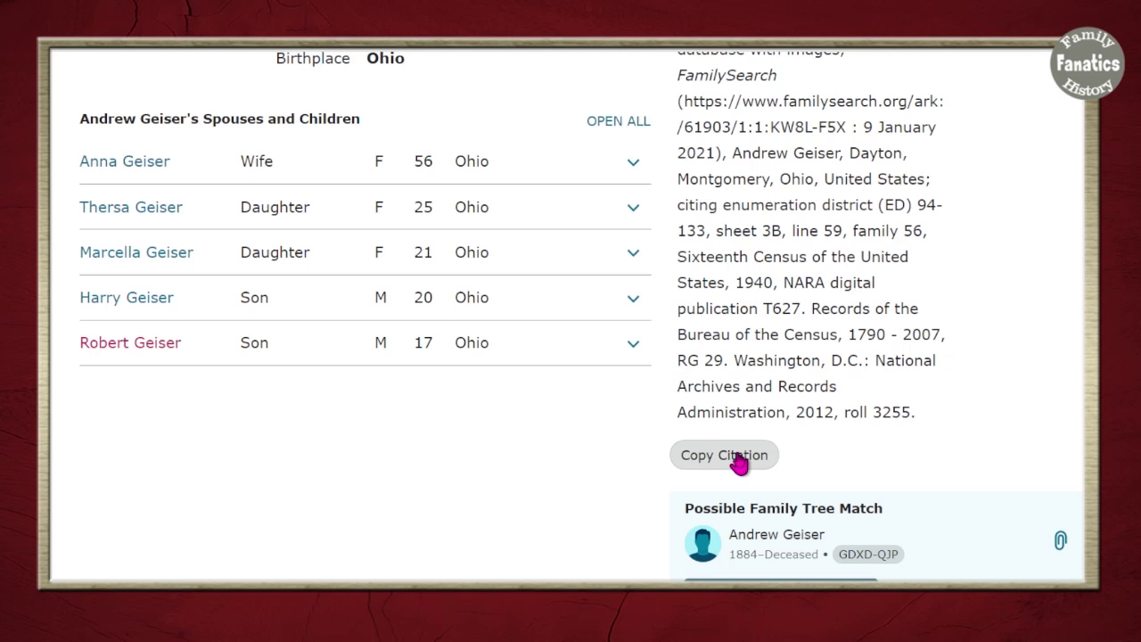
{"action": "scroll", "coordinate": [740, 459], "scroll_direction": "down", "scroll_amount": 2}
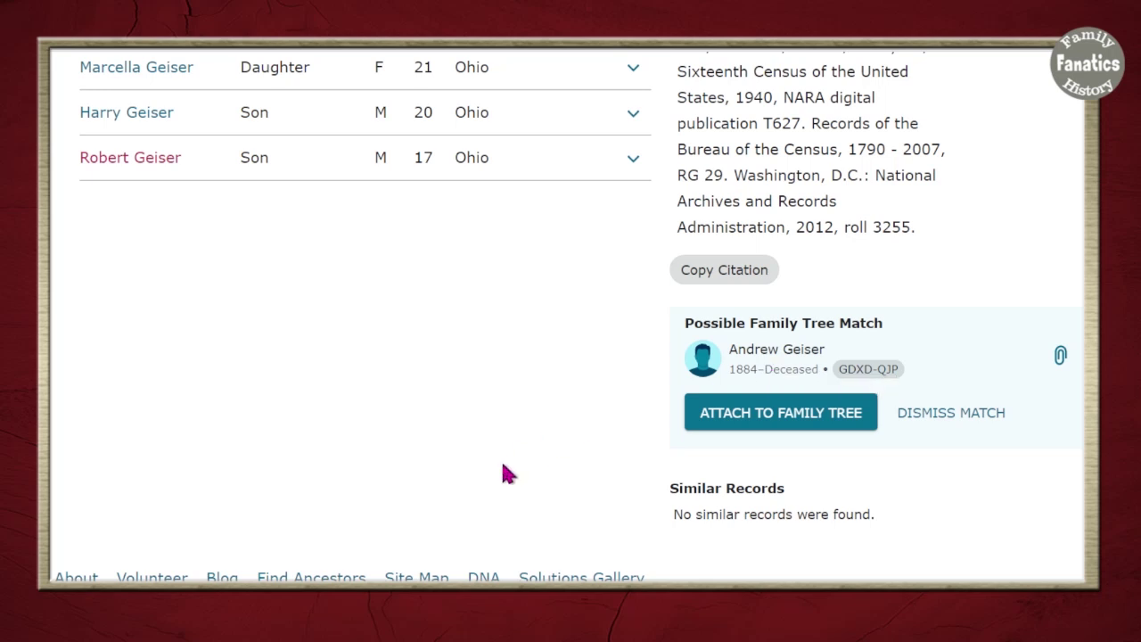
{"action": "left_click", "coordinate": [816, 422]}
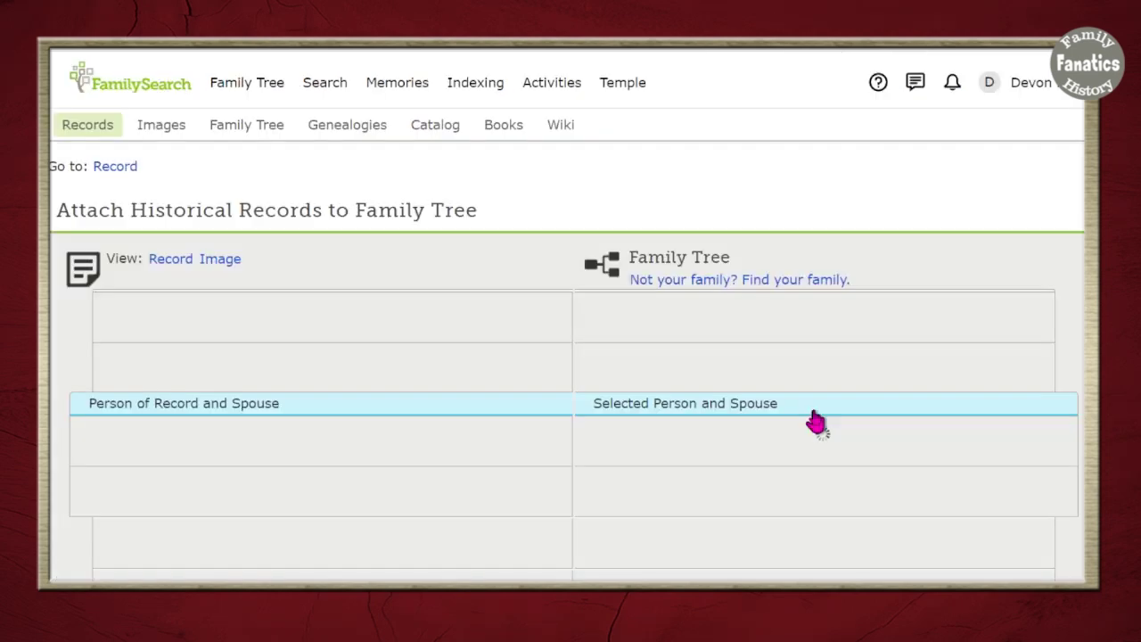
Add the 1940 residence to the tree profile with the standardized Dayton, Montgomery, Ohio place.
{"action": "scroll", "coordinate": [375, 299], "scroll_direction": "down", "scroll_amount": 3}
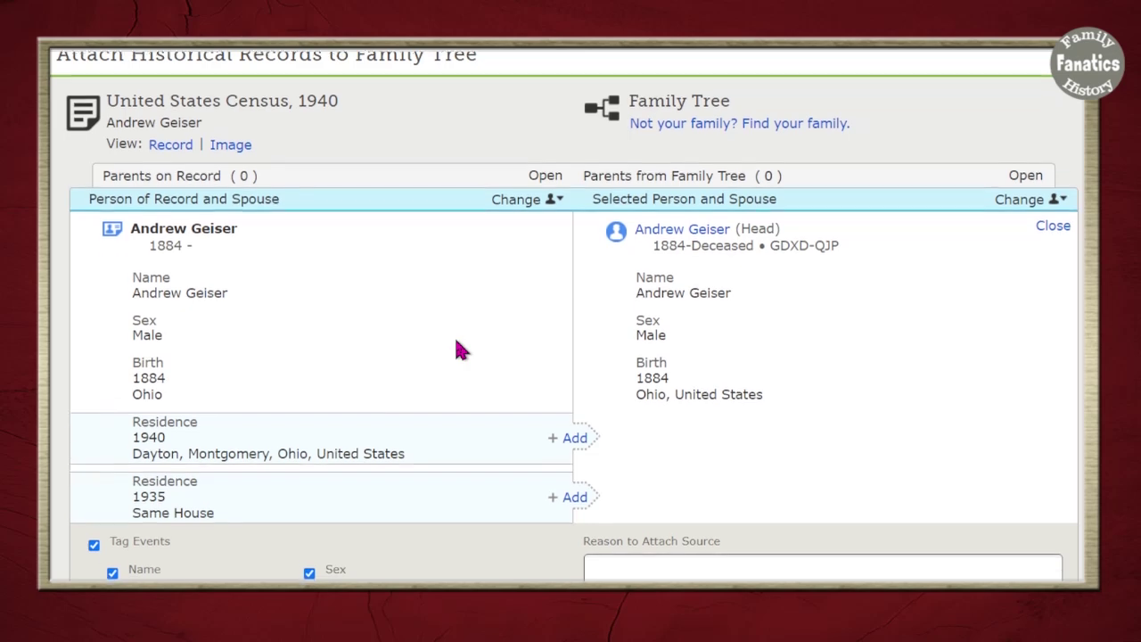
{"action": "scroll", "coordinate": [456, 346], "scroll_direction": "down", "scroll_amount": 1}
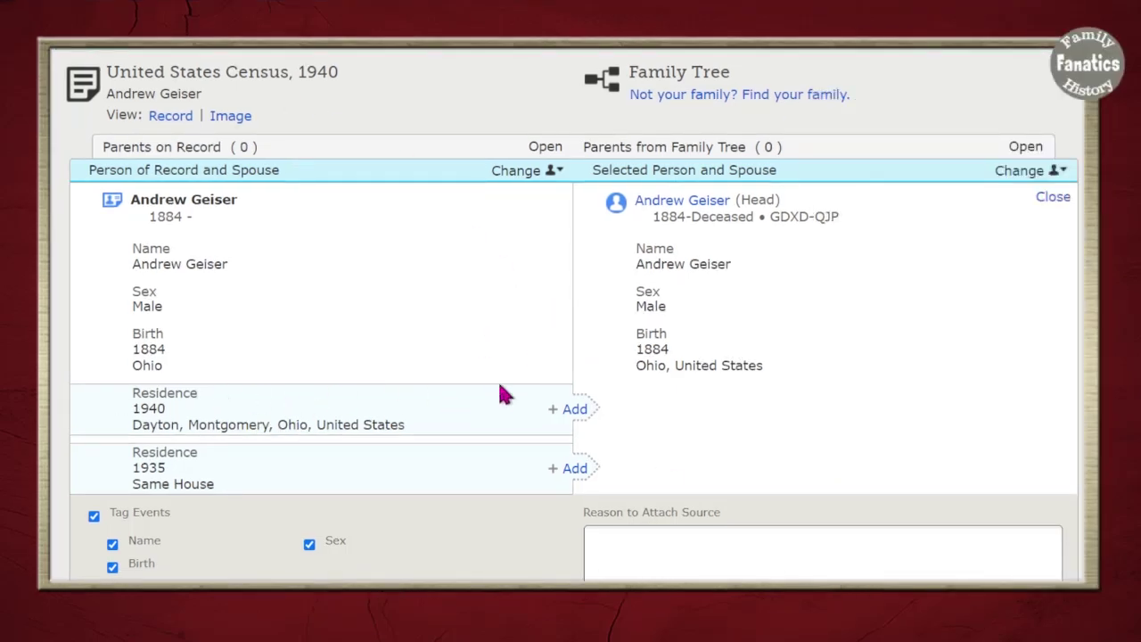
{"action": "left_click", "coordinate": [570, 408]}
{"action": "scroll", "coordinate": [752, 543], "scroll_direction": "down", "scroll_amount": 2}
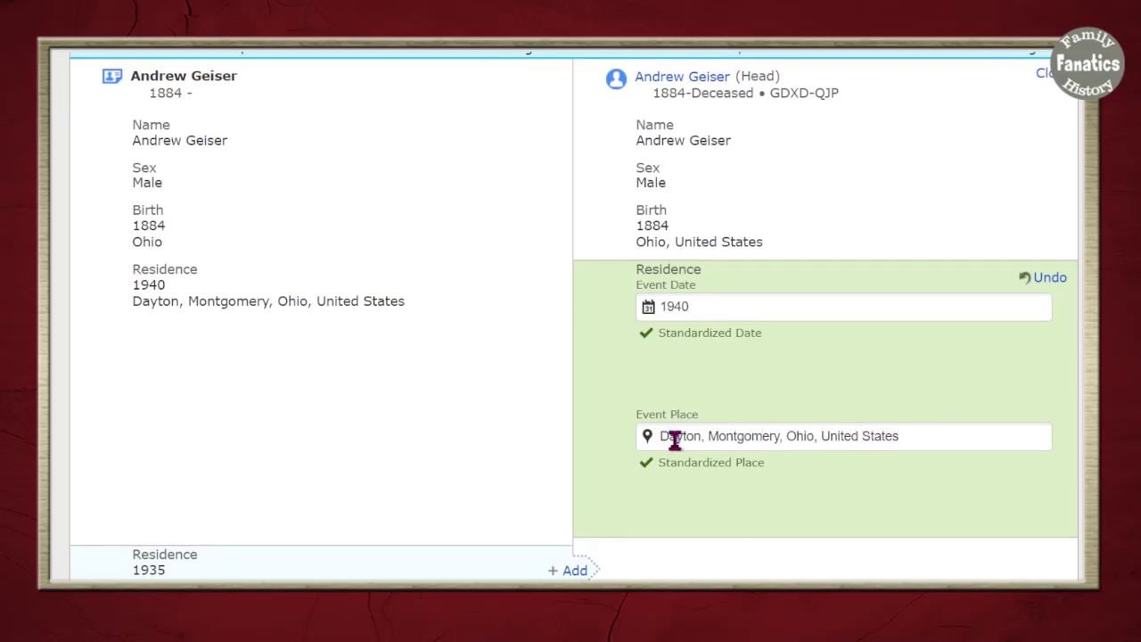
{"action": "double_click", "coordinate": [682, 435]}
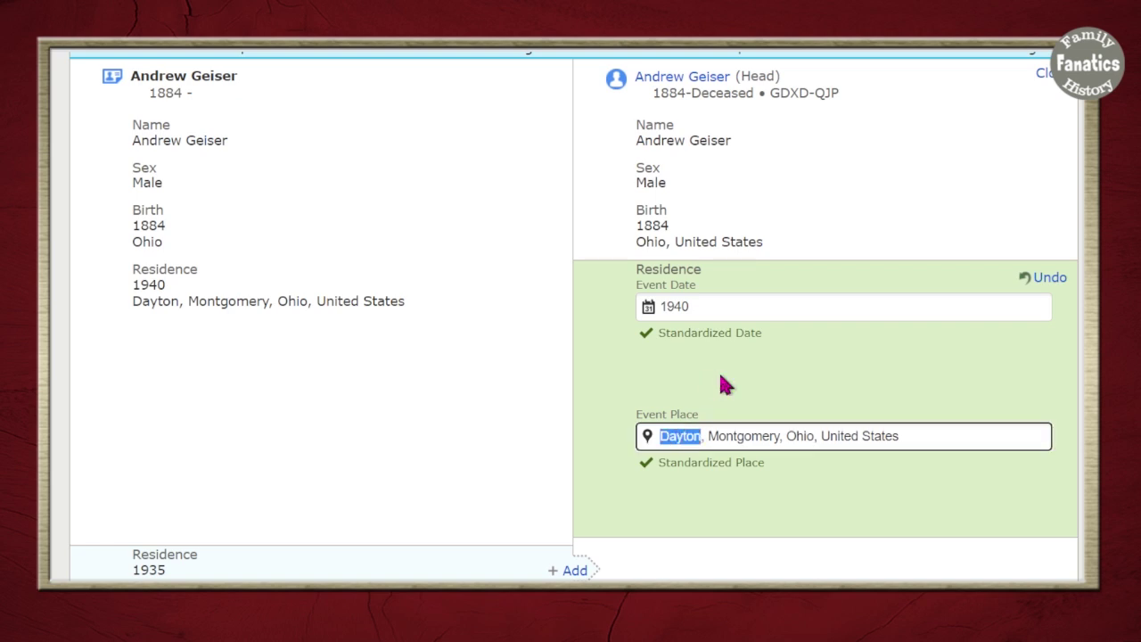
{"action": "key", "text": "BackSpace"}
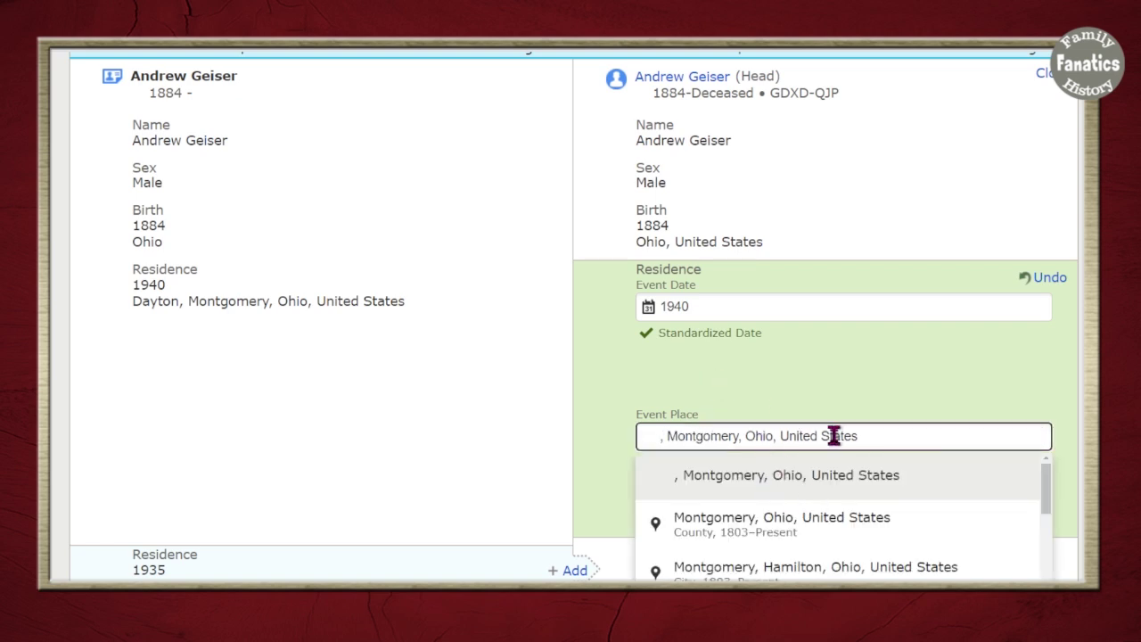
{"action": "type", "text": "Dayton"}
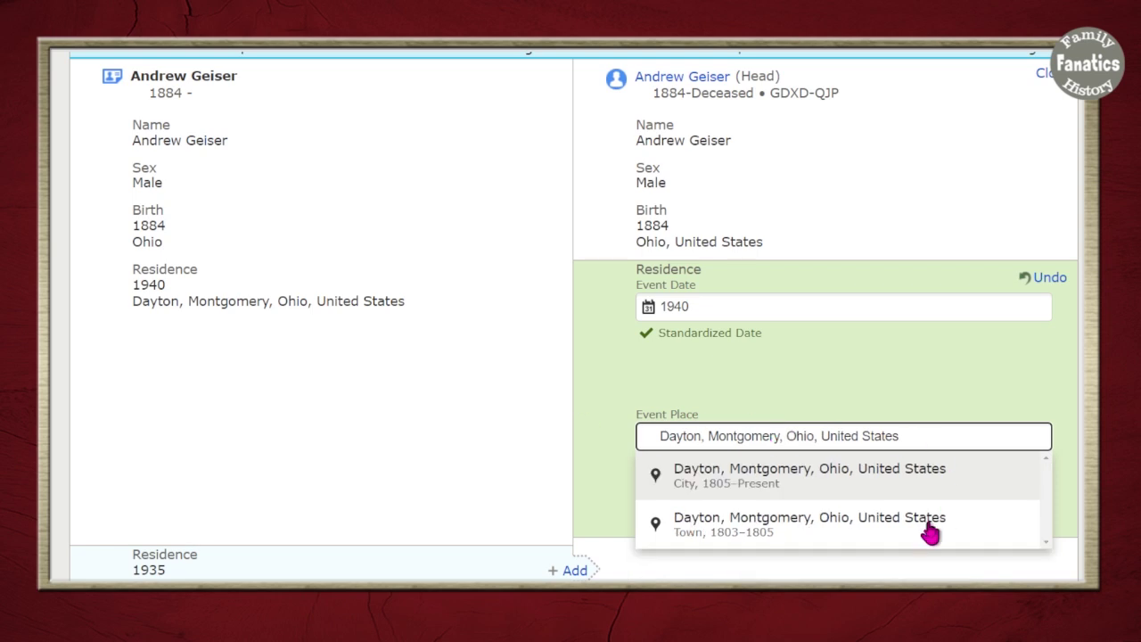
{"action": "left_click", "coordinate": [731, 486]}
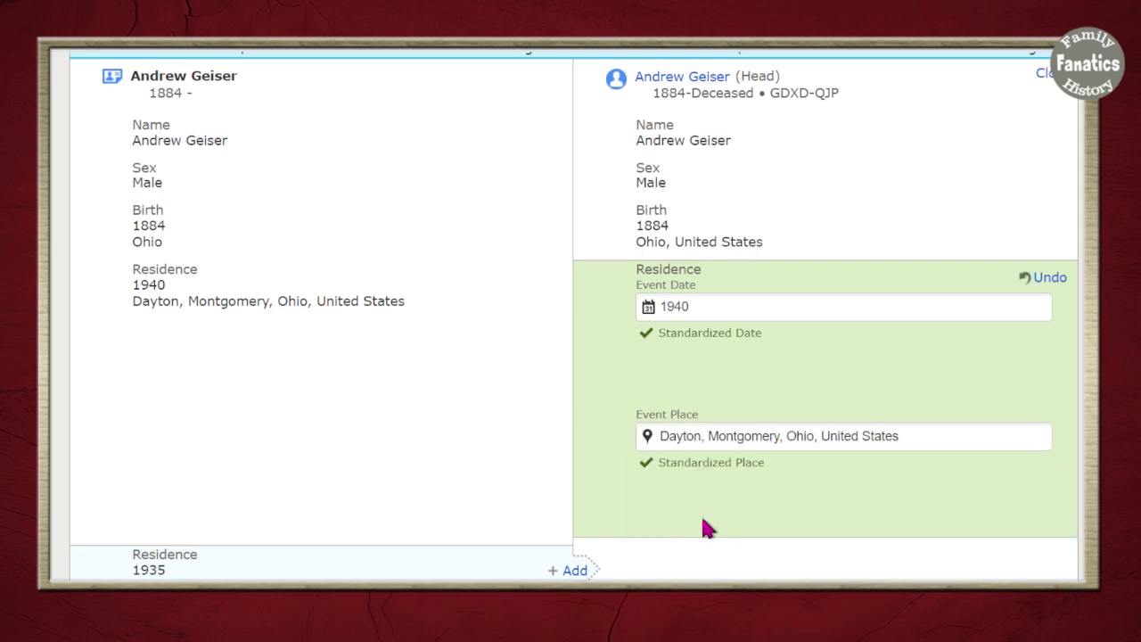
{"action": "scroll", "coordinate": [564, 355], "scroll_direction": "down", "scroll_amount": 3}
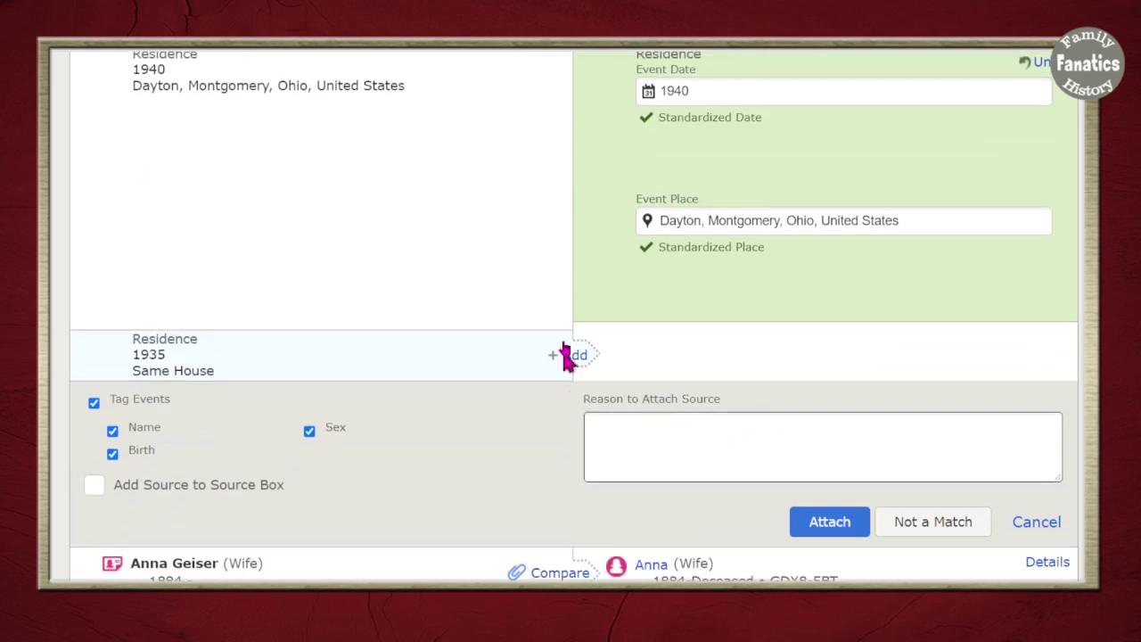
Move 'ward 3' out of the residence place and into the reason for attaching.
{"action": "left_click", "coordinate": [733, 214]}
{"action": "type", "text": "ward 3"}
{"action": "scroll", "coordinate": [813, 153], "scroll_direction": "up", "scroll_amount": 1}
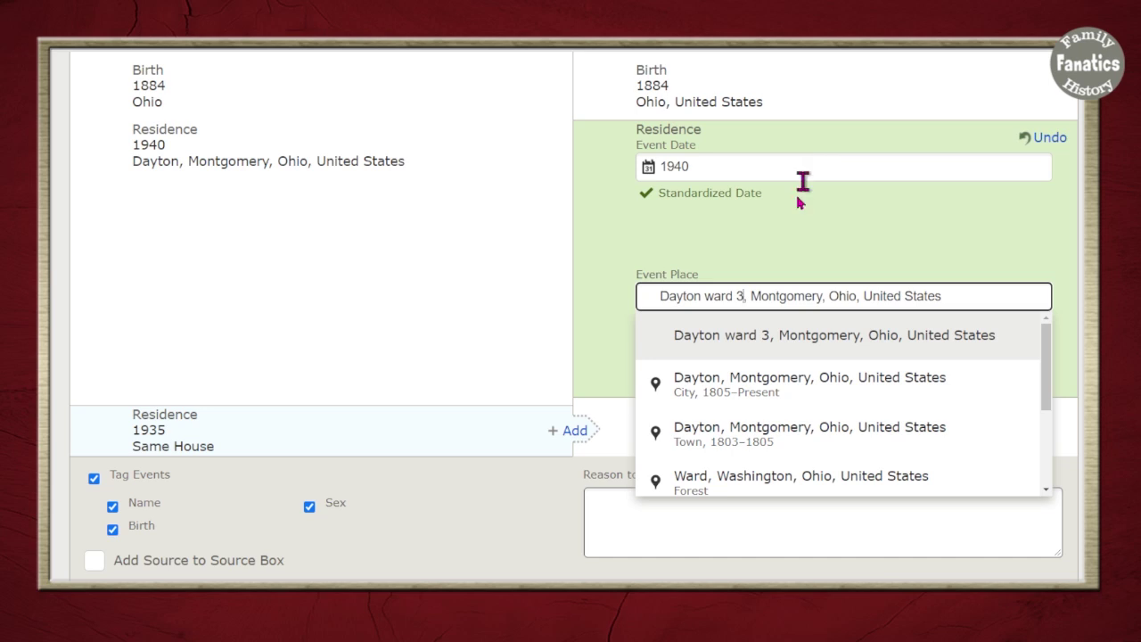
{"action": "left_click_drag", "start_coordinate": [701, 295], "coordinate": [742, 296]}
{"action": "key", "text": "ctrl+c"}
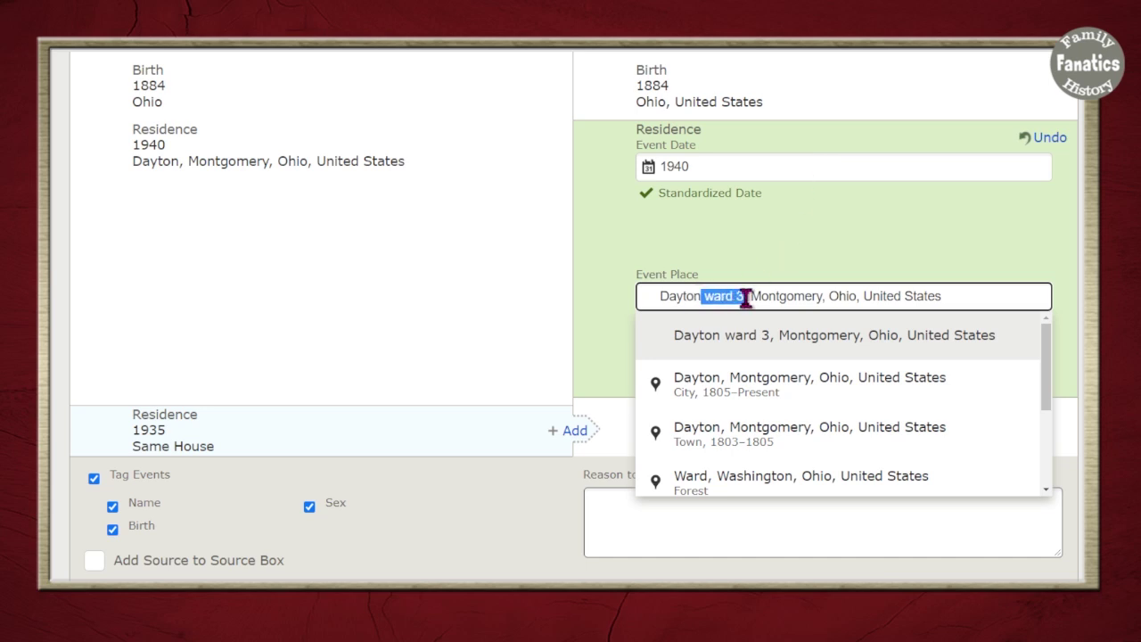
{"action": "key", "text": "BackSpace"}
{"action": "left_click", "coordinate": [665, 509]}
{"action": "key", "text": "ctrl+v"}
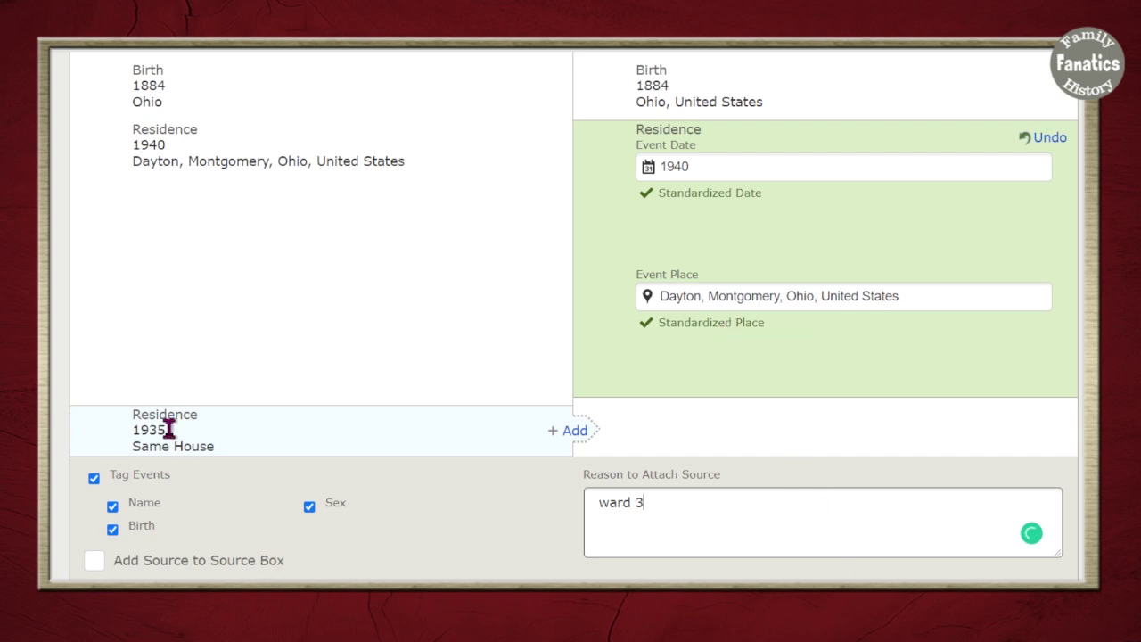
Add the 1935 residence with the standardized Dayton, Montgomery, Ohio, United States place.
{"action": "scroll", "coordinate": [206, 530], "scroll_direction": "down", "scroll_amount": 1}
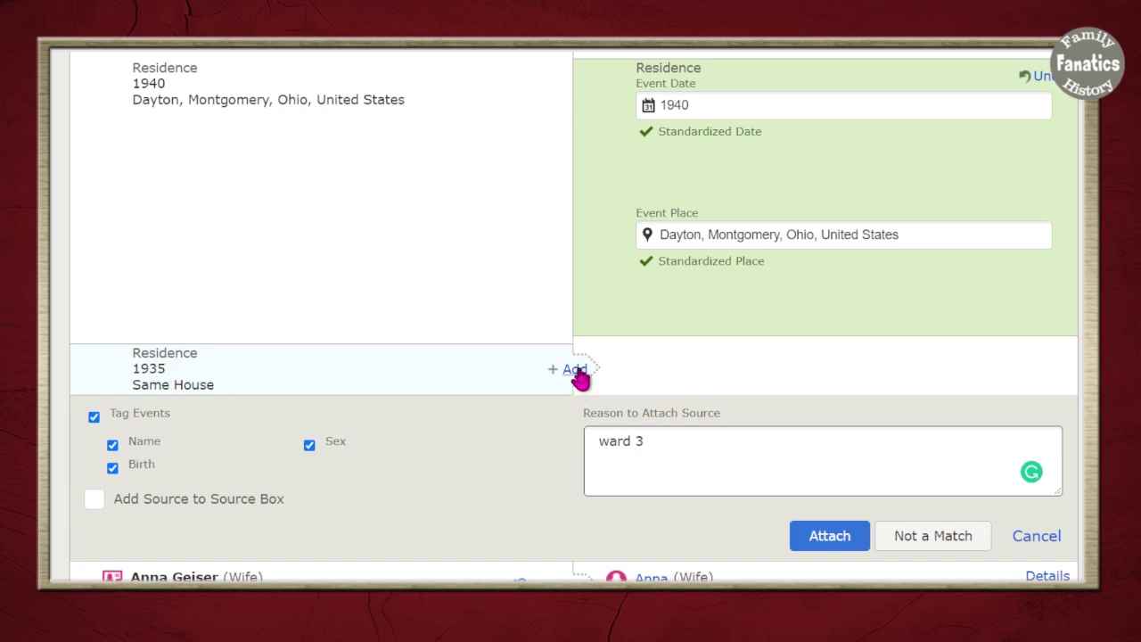
{"action": "left_click", "coordinate": [575, 370]}
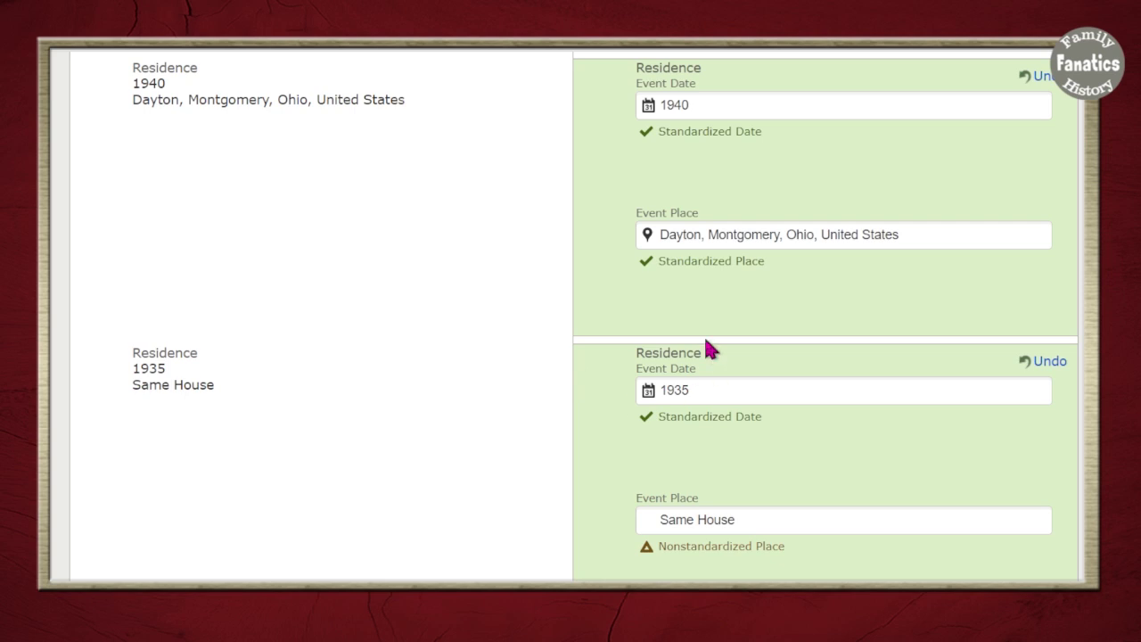
{"action": "scroll", "coordinate": [706, 344], "scroll_direction": "down", "scroll_amount": 1}
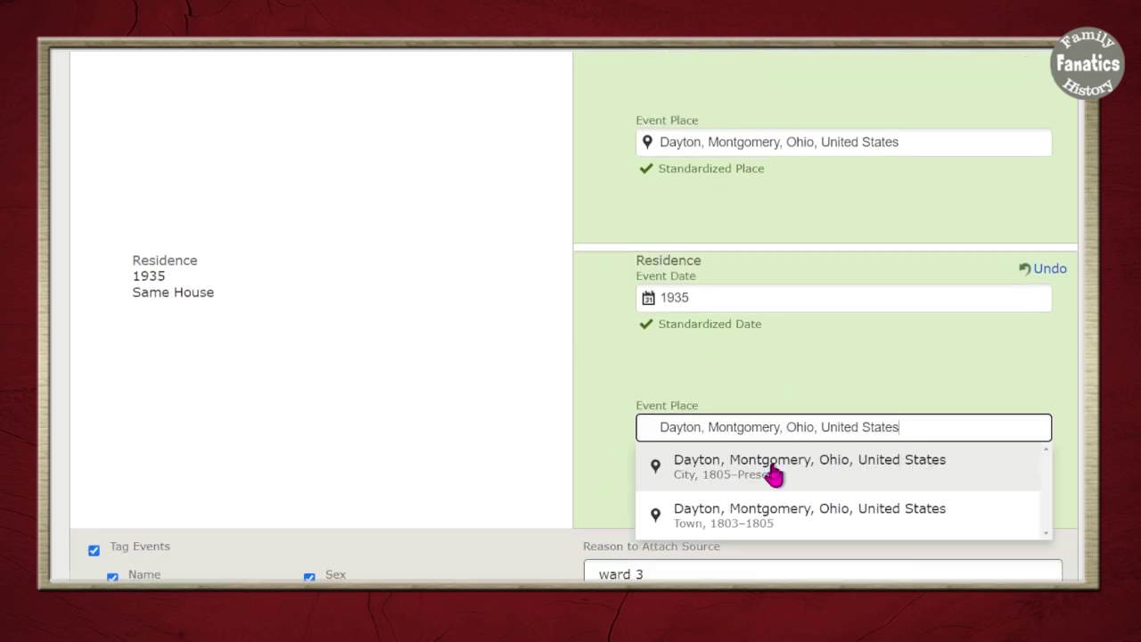
{"action": "left_click", "coordinate": [772, 469]}
{"action": "scroll", "coordinate": [782, 276], "scroll_direction": "up", "scroll_amount": 2}
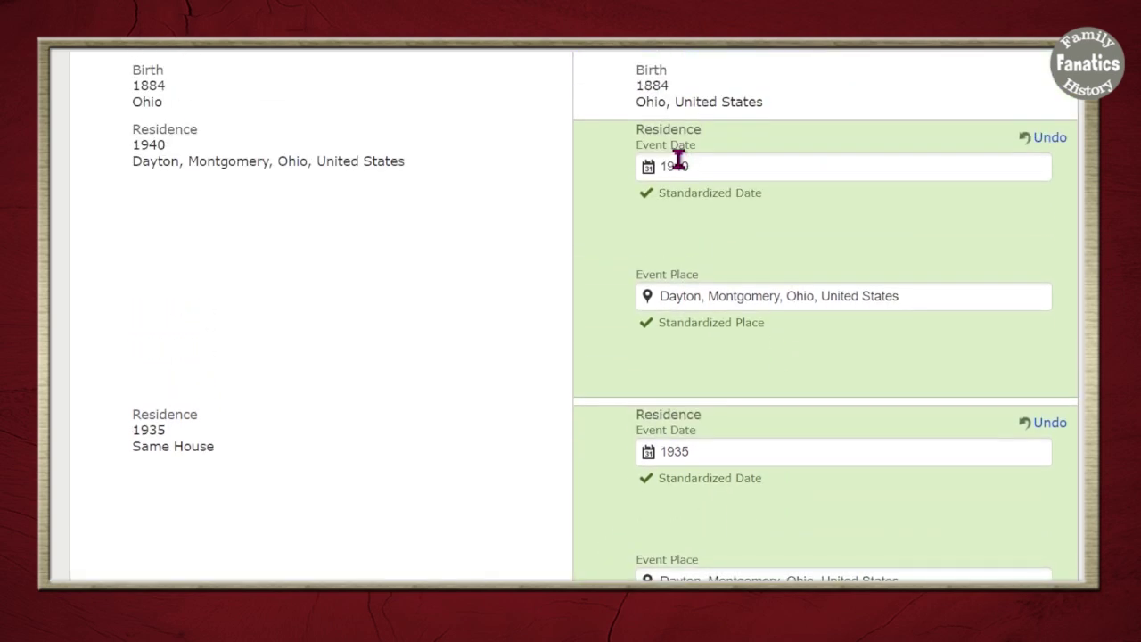
{"action": "scroll", "coordinate": [683, 459], "scroll_direction": "down", "scroll_amount": 1}
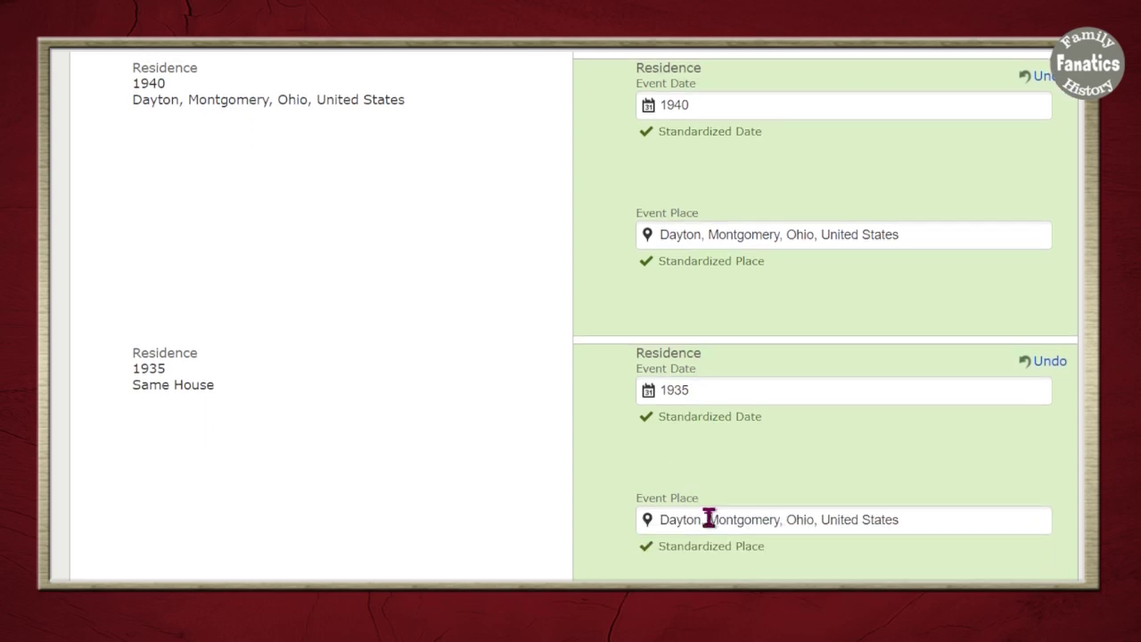
{"action": "scroll", "coordinate": [685, 490], "scroll_direction": "down", "scroll_amount": 4}
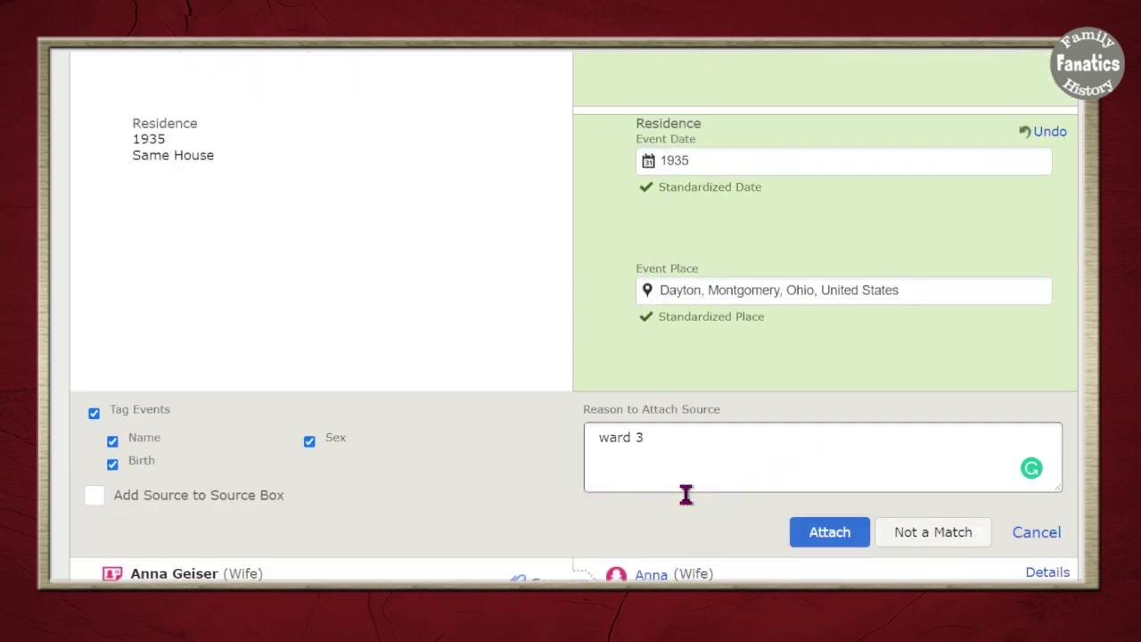
Replace the attach reason with the household summary: Ward 9 address, hotel janitor job, four children.
{"action": "triple_click", "coordinate": [596, 359]}
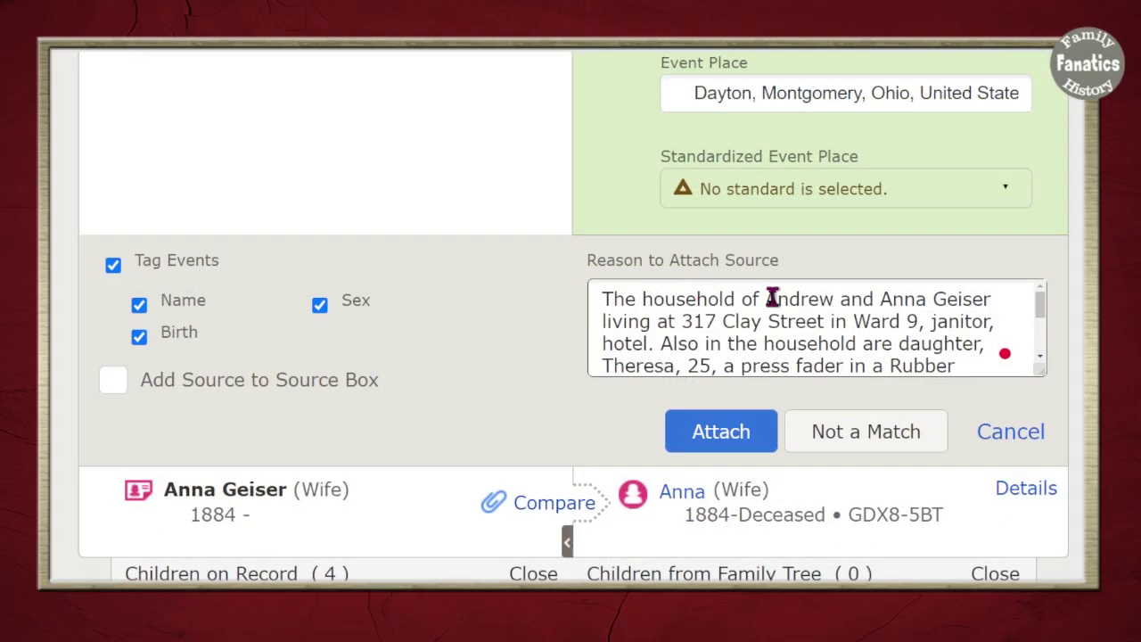
{"action": "left_click_drag", "start_coordinate": [682, 321], "coordinate": [984, 346]}
{"action": "left_click", "coordinate": [877, 325]}
{"action": "left_click", "coordinate": [932, 325]}
{"action": "scroll", "coordinate": [701, 351], "scroll_direction": "down", "scroll_amount": 1}
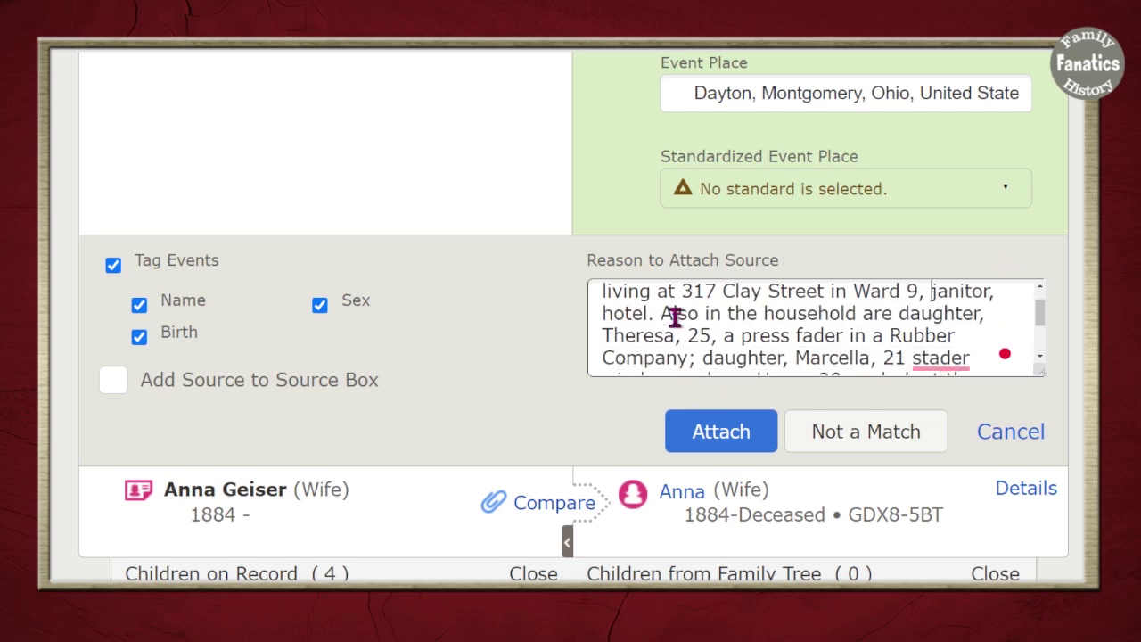
{"action": "scroll", "coordinate": [644, 351], "scroll_direction": "down", "scroll_amount": 3}
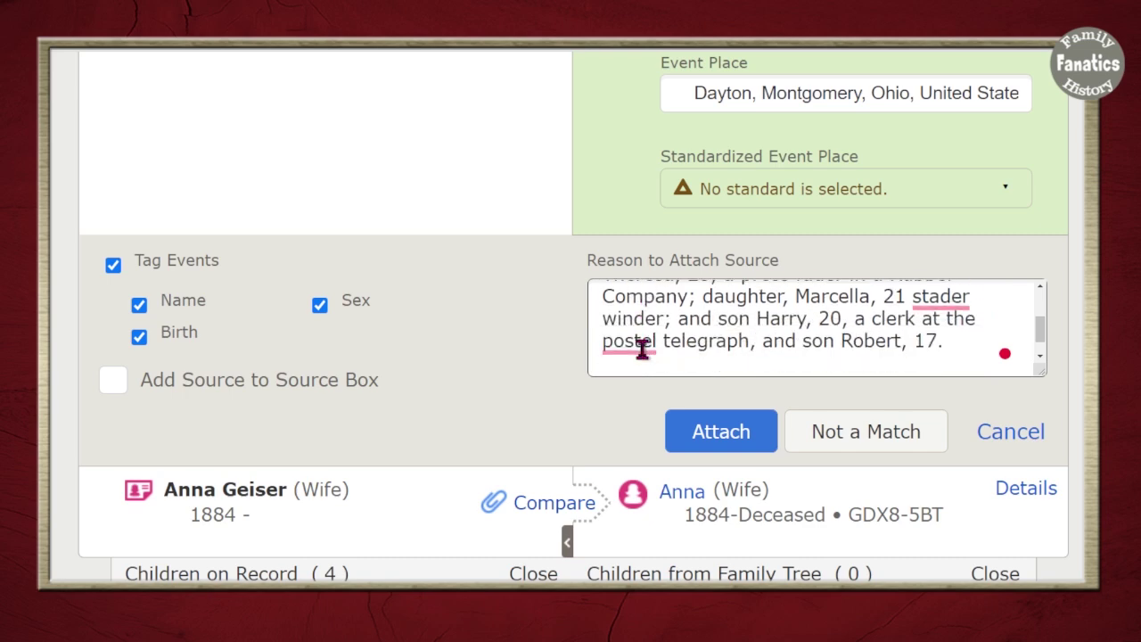
{"action": "scroll", "coordinate": [643, 352], "scroll_direction": "up", "scroll_amount": 3}
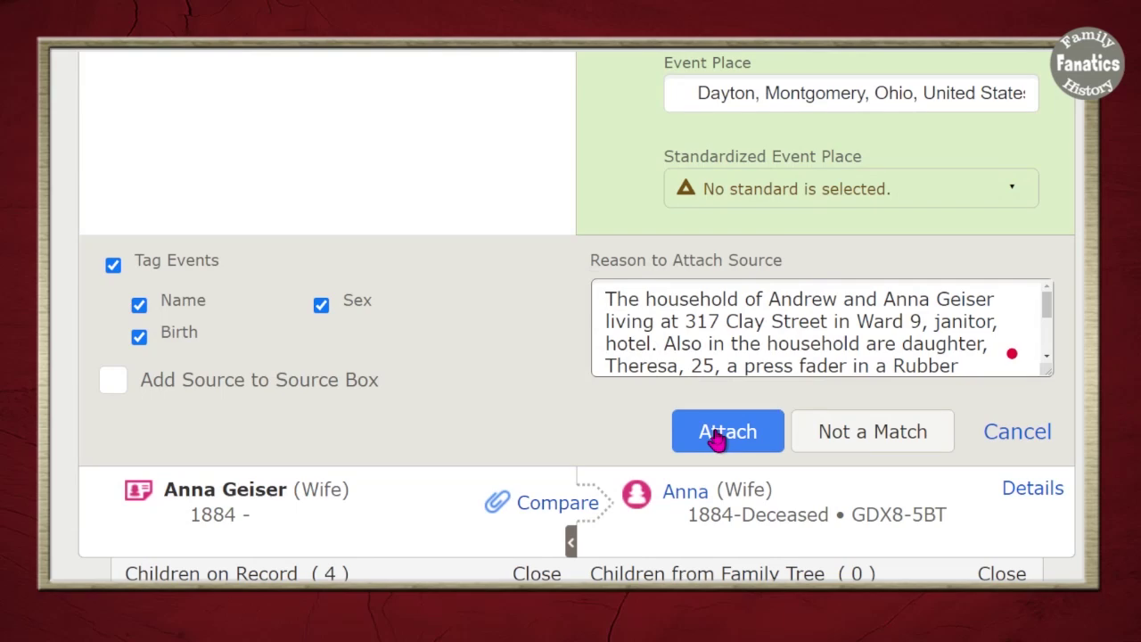
Attach the census to the husband's profile and compare the wife's record with her tree profile.
{"action": "left_click", "coordinate": [718, 438]}
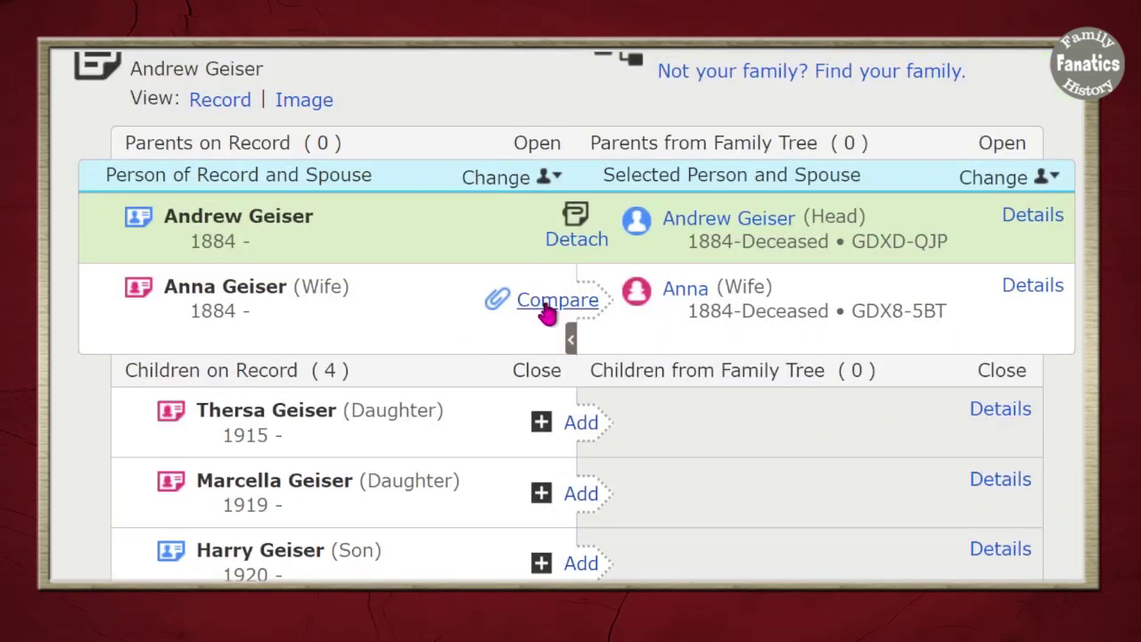
{"action": "left_click", "coordinate": [546, 303]}
{"action": "scroll", "coordinate": [763, 544], "scroll_direction": "down", "scroll_amount": 1}
{"action": "scroll", "coordinate": [535, 393], "scroll_direction": "down", "scroll_amount": 3}
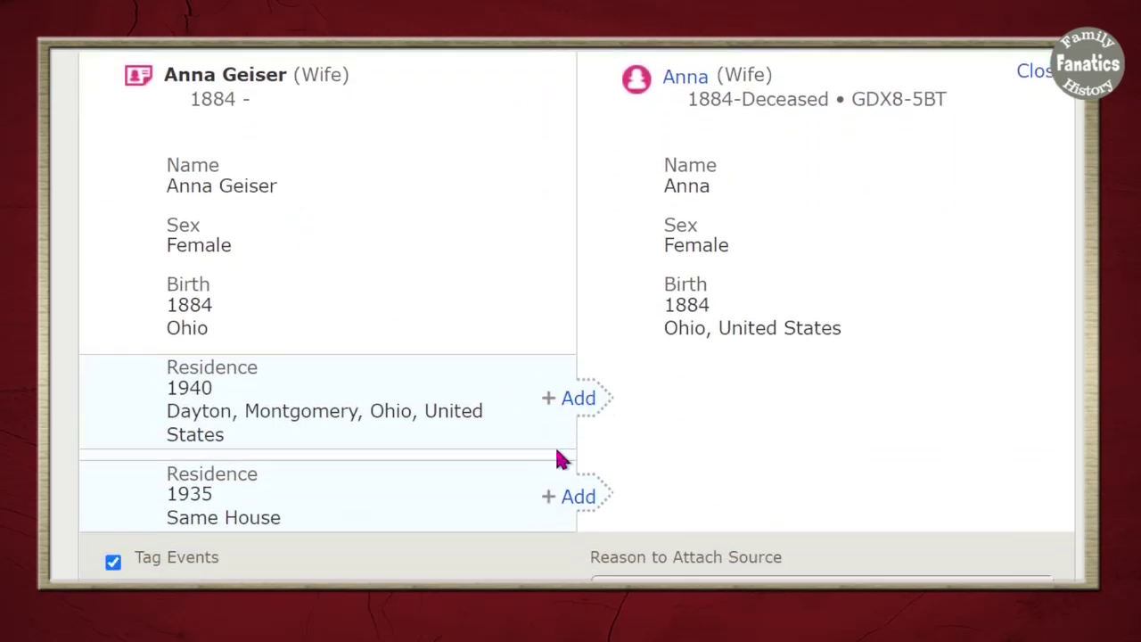
Add the 1940 Dayton residence to the wife and copy its place text.
{"action": "left_click", "coordinate": [580, 364]}
{"action": "scroll", "coordinate": [775, 548], "scroll_direction": "down", "scroll_amount": 3}
{"action": "left_click", "coordinate": [897, 380]}
{"action": "triple_click", "coordinate": [897, 380]}
{"action": "key", "text": "ctrl+c"}
Add her 1935 residence with Dayton replacing Same House, then attach the record to her.
{"action": "left_click", "coordinate": [578, 569]}
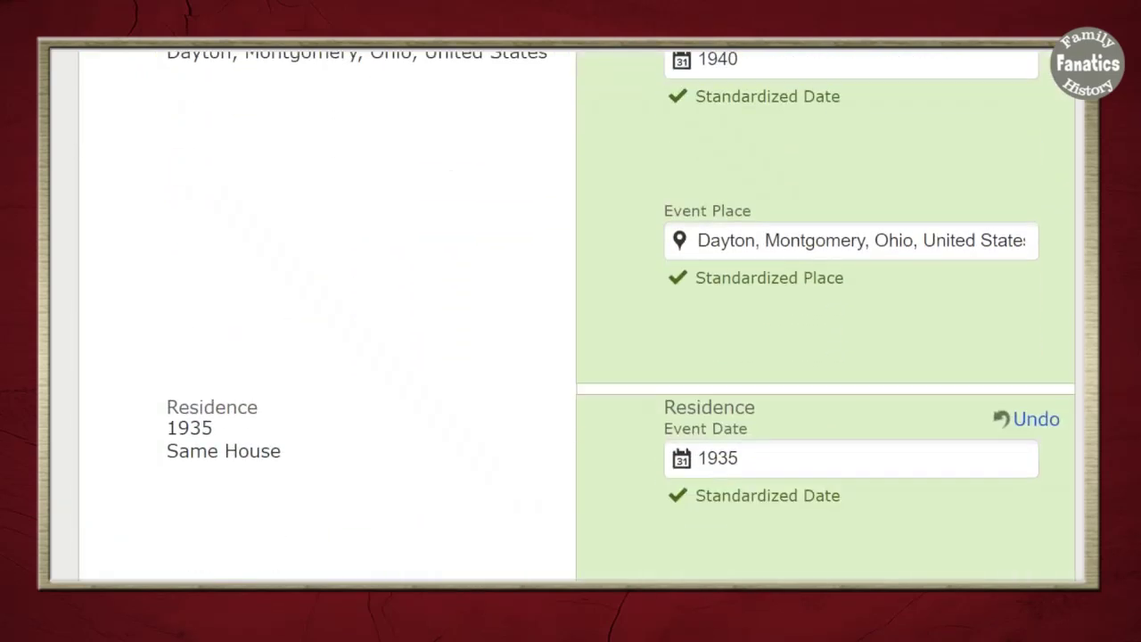
{"action": "triple_click", "coordinate": [846, 530]}
{"action": "key", "text": "ctrl+v"}
{"action": "scroll", "coordinate": [843, 530], "scroll_direction": "down", "scroll_amount": 2}
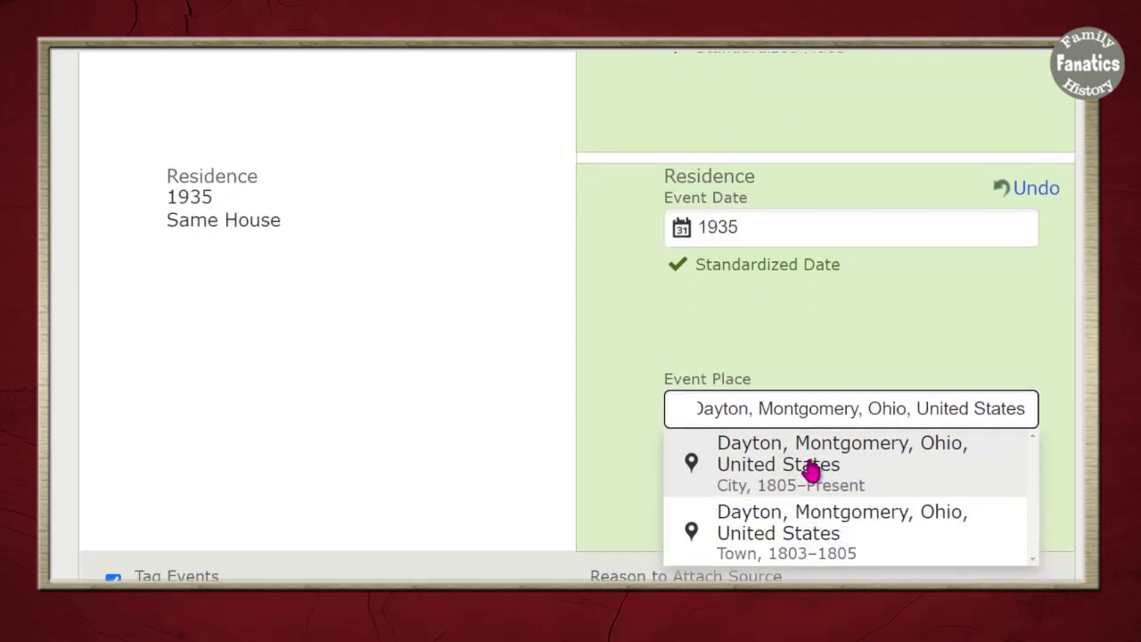
{"action": "left_click", "coordinate": [811, 469]}
{"action": "scroll", "coordinate": [862, 511], "scroll_direction": "down", "scroll_amount": 4}
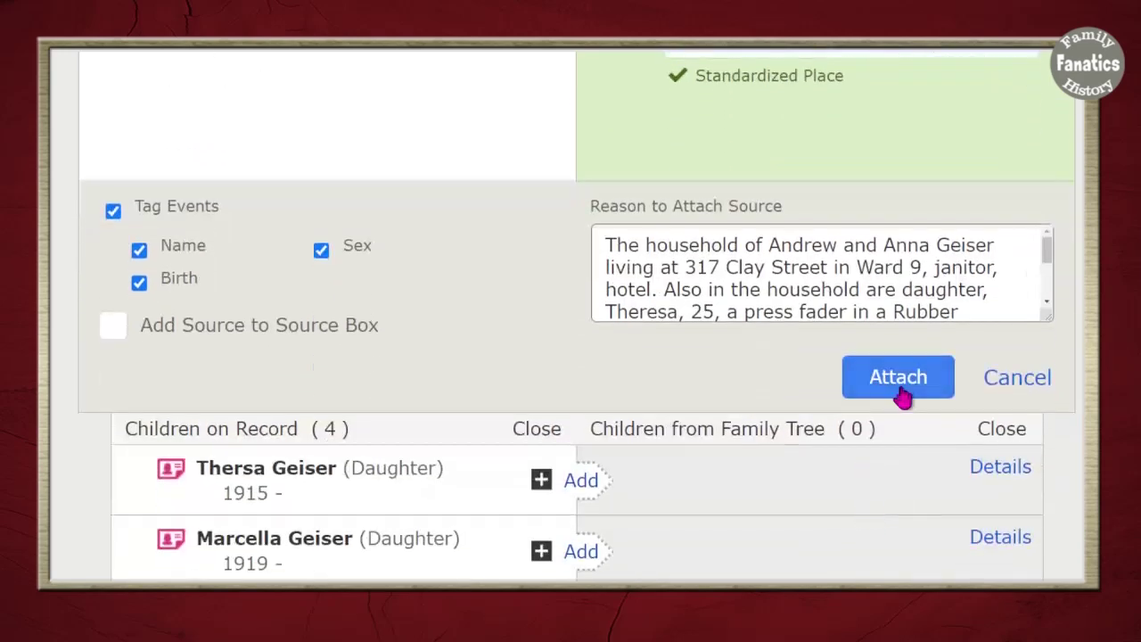
{"action": "left_click", "coordinate": [897, 377]}
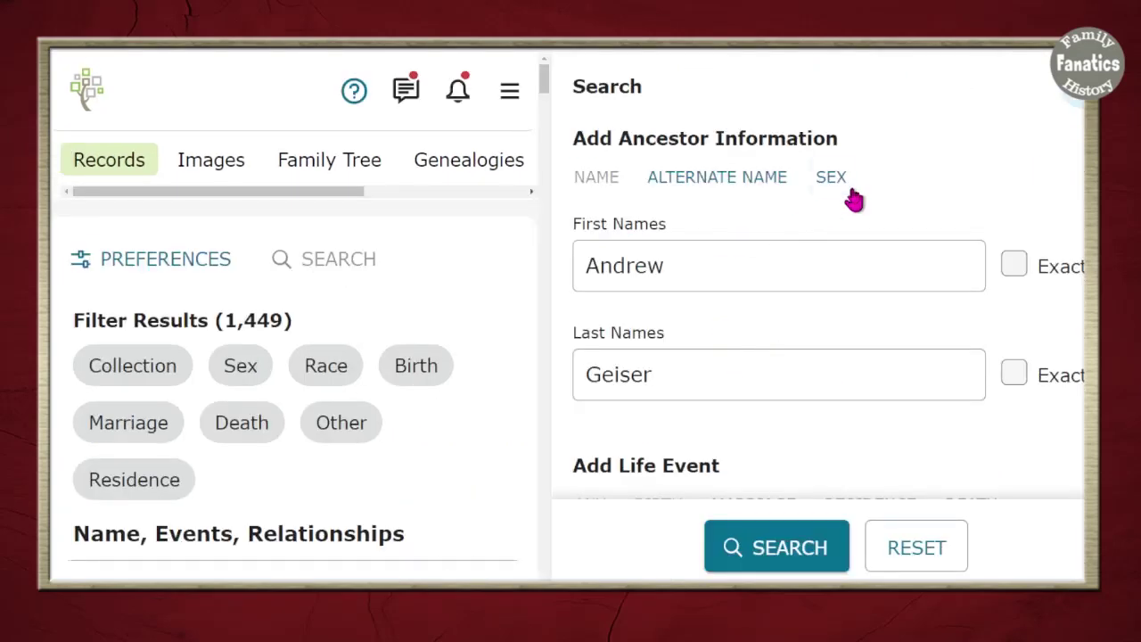
Restrict the search to Male and rerun it, getting 413 results.
{"action": "left_click", "coordinate": [833, 178]}
{"action": "left_click", "coordinate": [581, 271]}
{"action": "scroll", "coordinate": [820, 395], "scroll_direction": "down", "scroll_amount": 1}
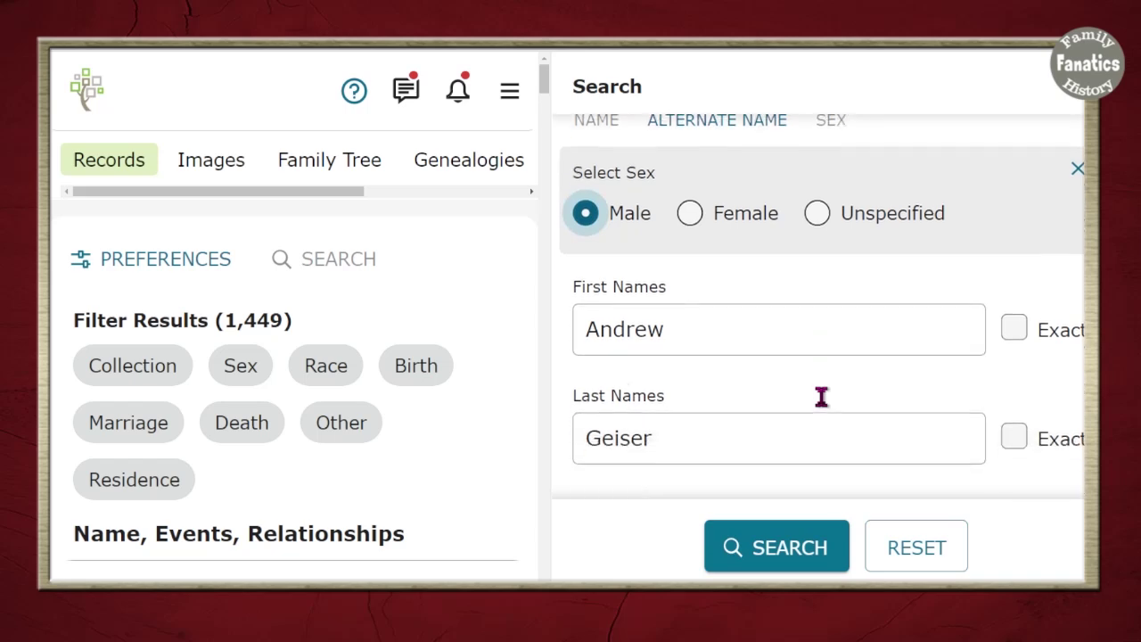
{"action": "left_click", "coordinate": [791, 553]}
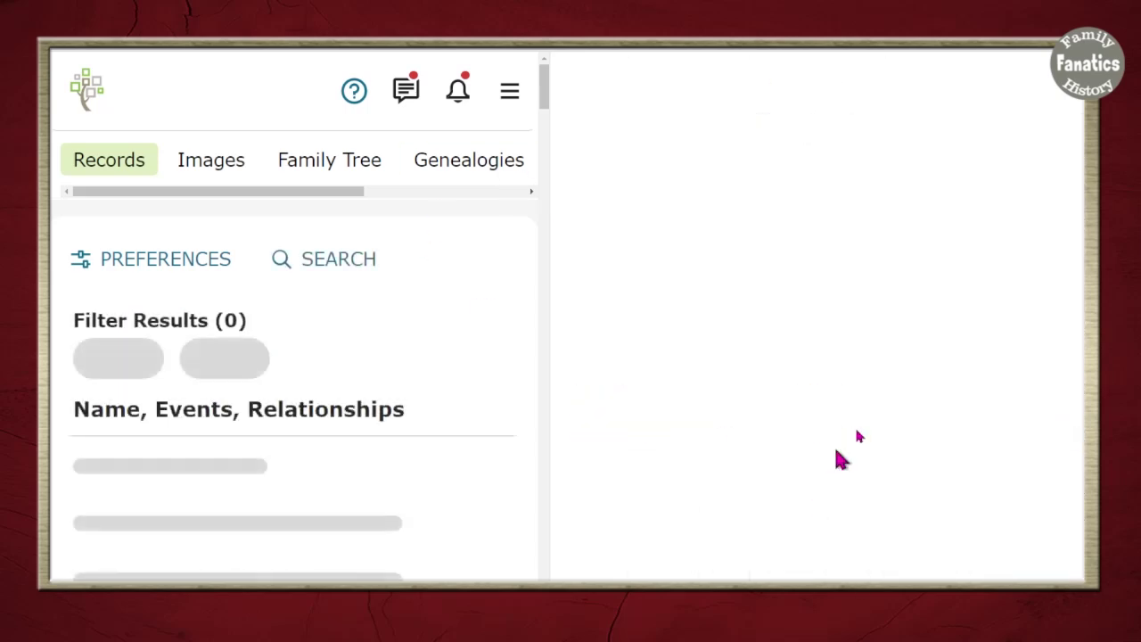
{"action": "scroll", "coordinate": [492, 482], "scroll_direction": "down", "scroll_amount": 5}
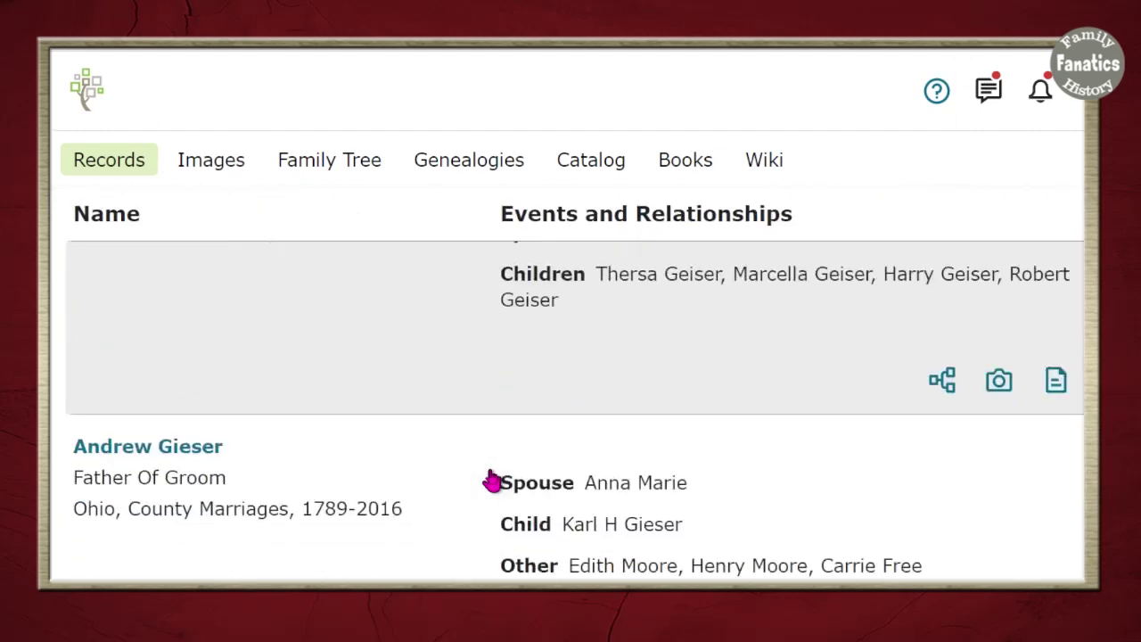
{"action": "scroll", "coordinate": [492, 481], "scroll_direction": "down", "scroll_amount": 1}
{"action": "scroll", "coordinate": [492, 481], "scroll_direction": "up", "scroll_amount": 6}
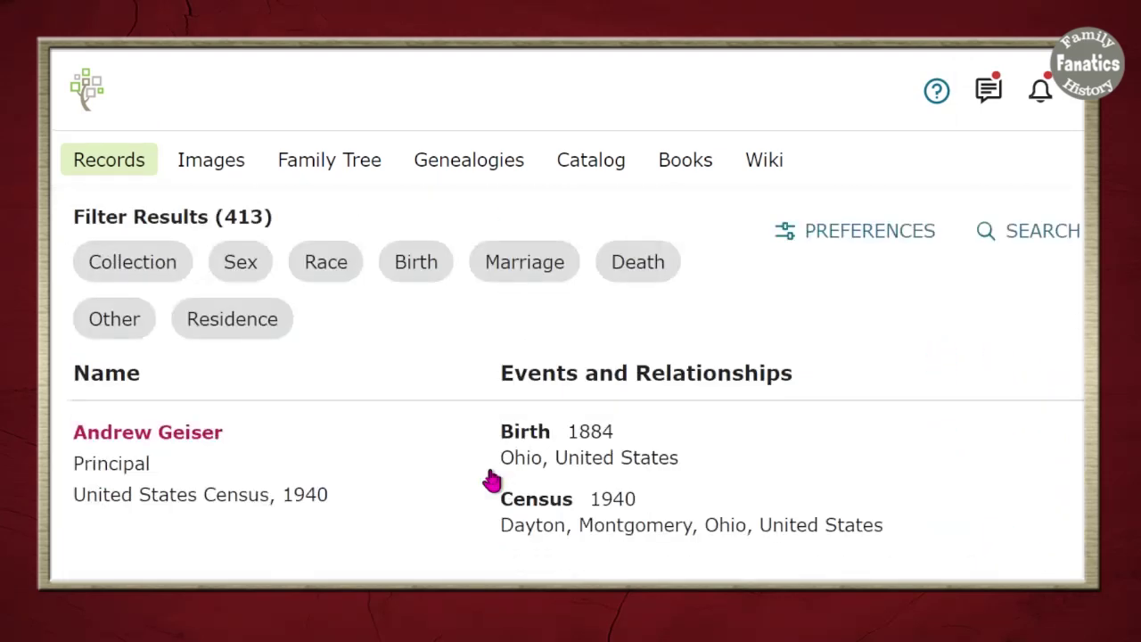
Tick All Censuses & Lists Collections in the collection filter and apply it.
{"action": "left_click", "coordinate": [130, 264]}
{"action": "left_click", "coordinate": [808, 185]}
{"action": "scroll", "coordinate": [935, 438], "scroll_direction": "down", "scroll_amount": 4}
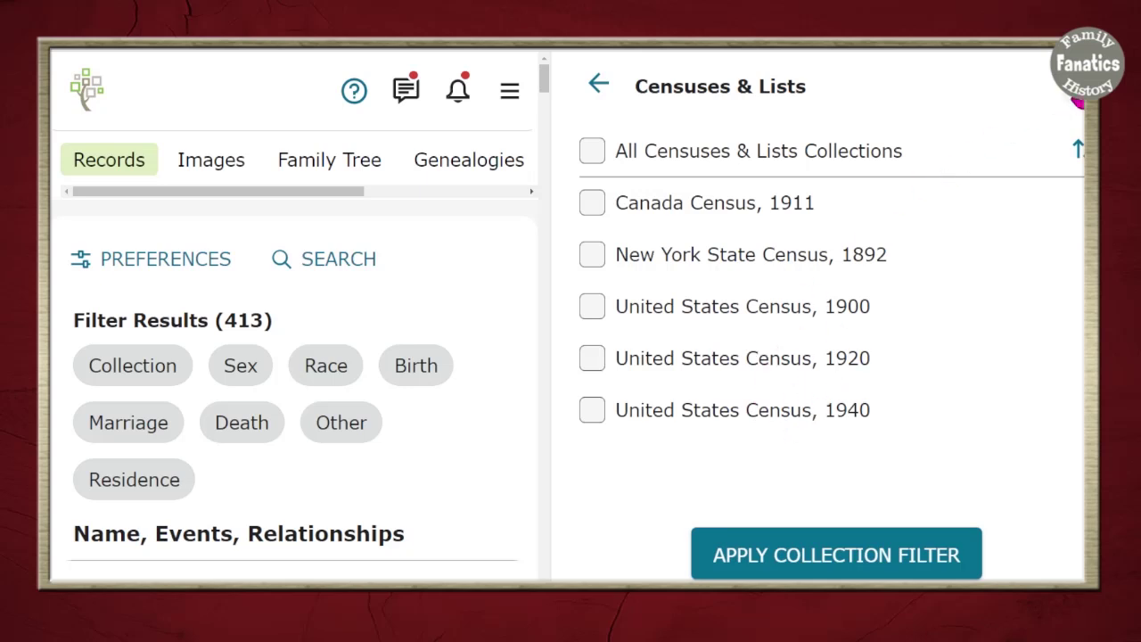
{"action": "left_click", "coordinate": [617, 150]}
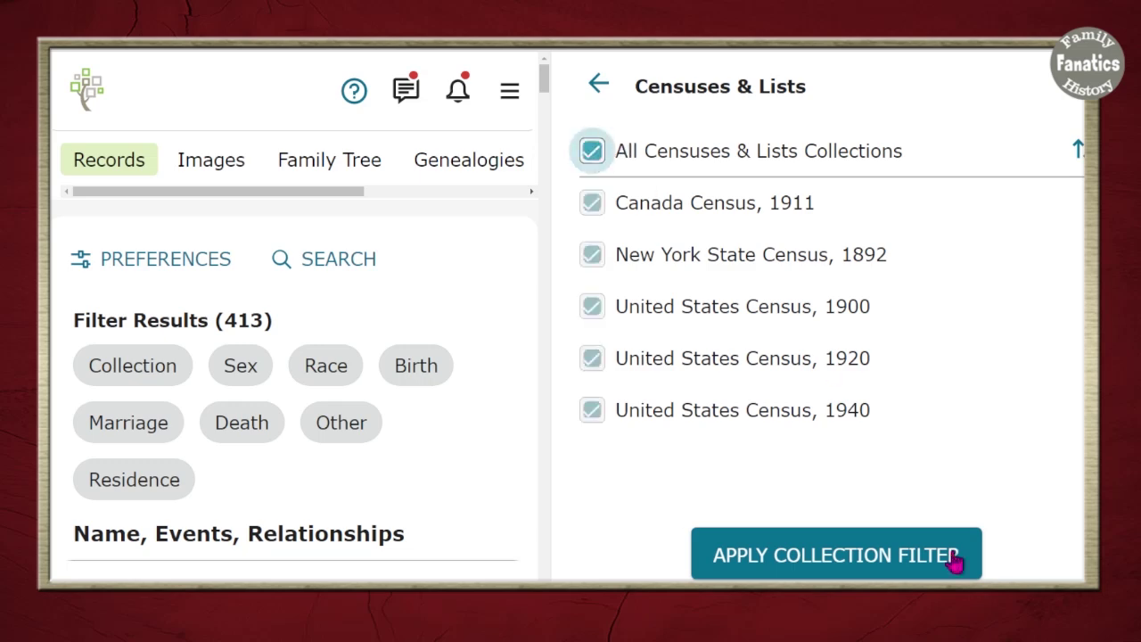
{"action": "left_click", "coordinate": [805, 559]}
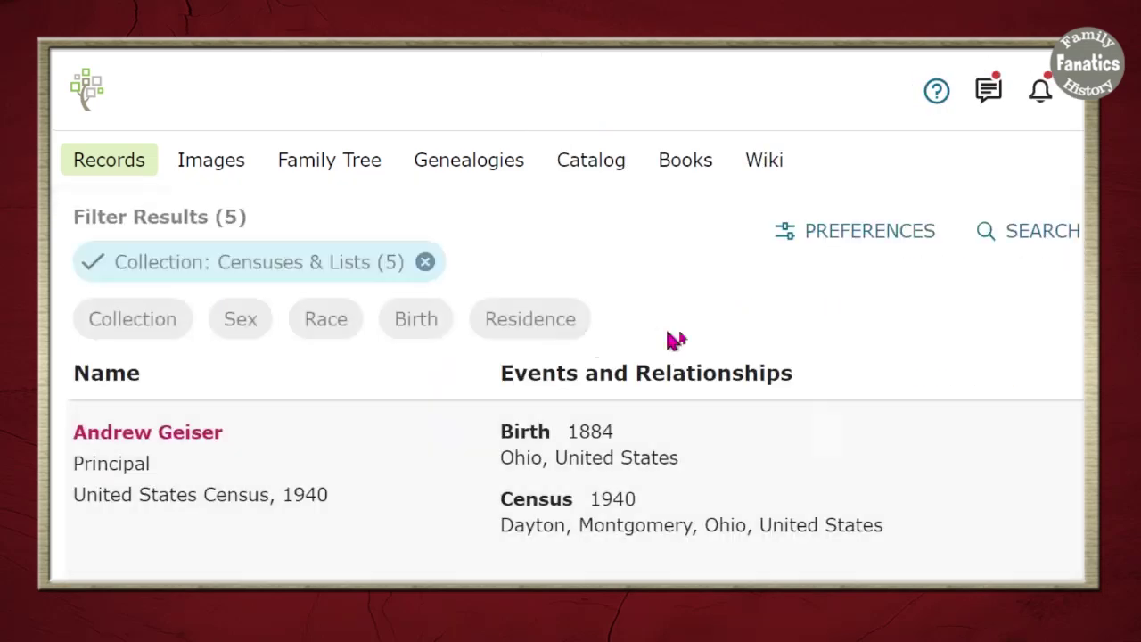
Add the daughter's first name as an Other Person and rerun the search, leaving 4 results.
{"action": "left_click", "coordinate": [982, 252]}
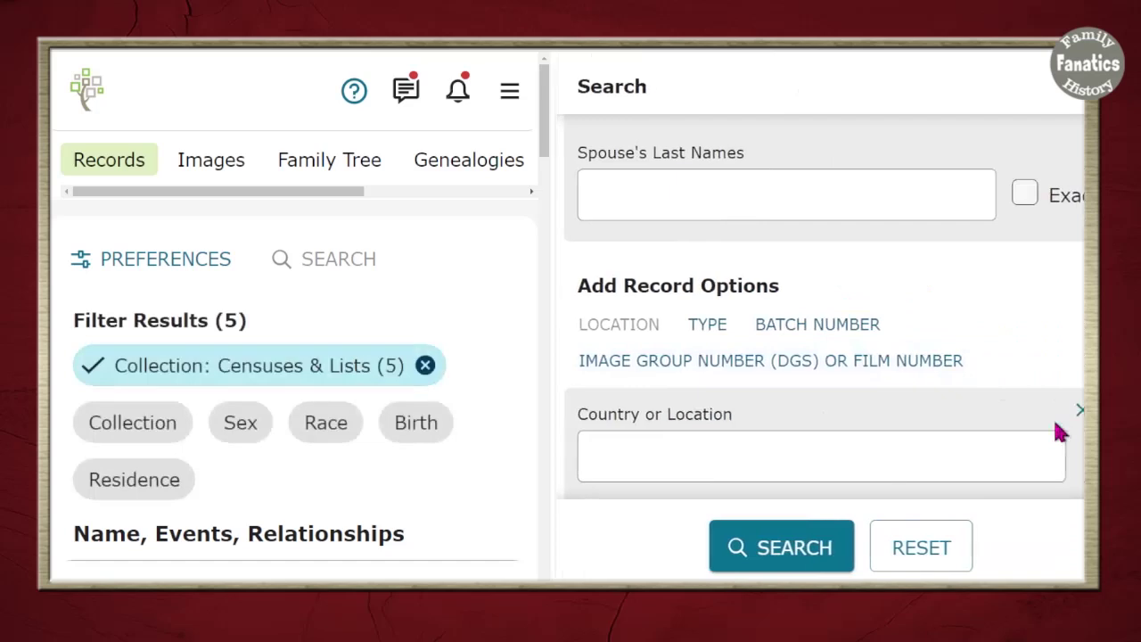
{"action": "scroll", "coordinate": [988, 377], "scroll_direction": "up", "scroll_amount": 3}
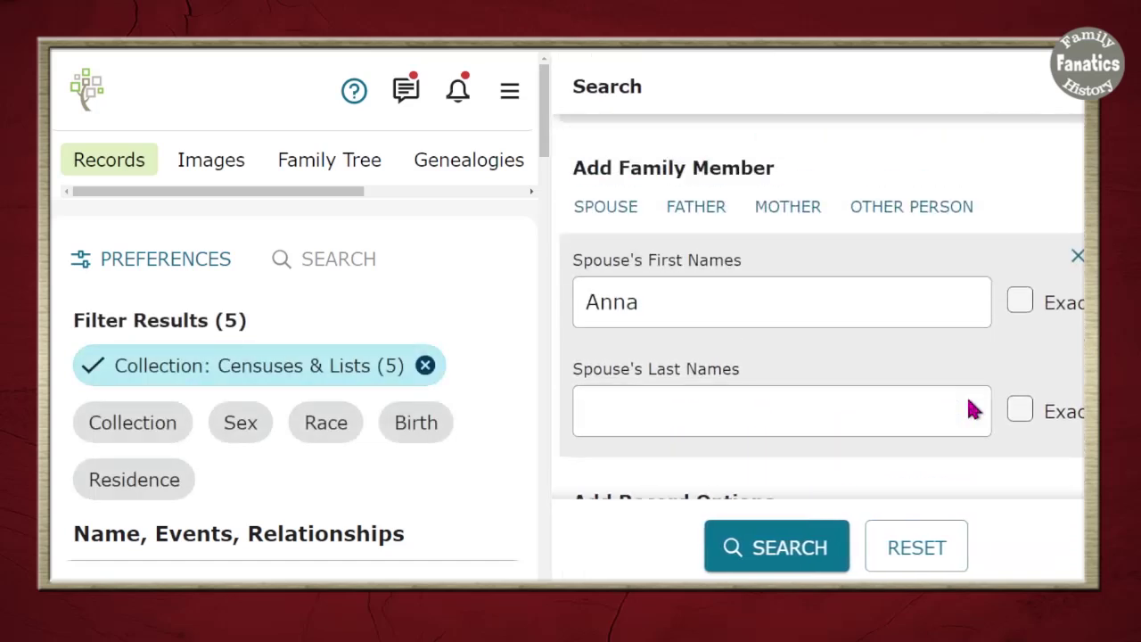
{"action": "left_click", "coordinate": [909, 210]}
{"action": "type", "text": "Theresa"}
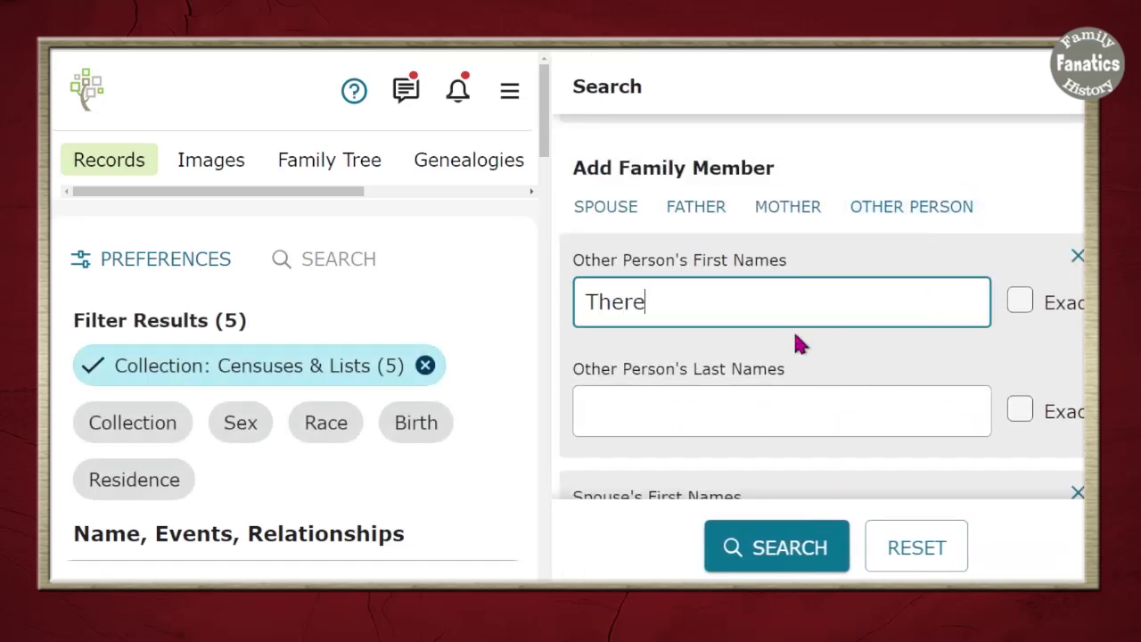
{"action": "left_click", "coordinate": [797, 567]}
{"action": "scroll", "coordinate": [802, 440], "scroll_direction": "down", "scroll_amount": 5}
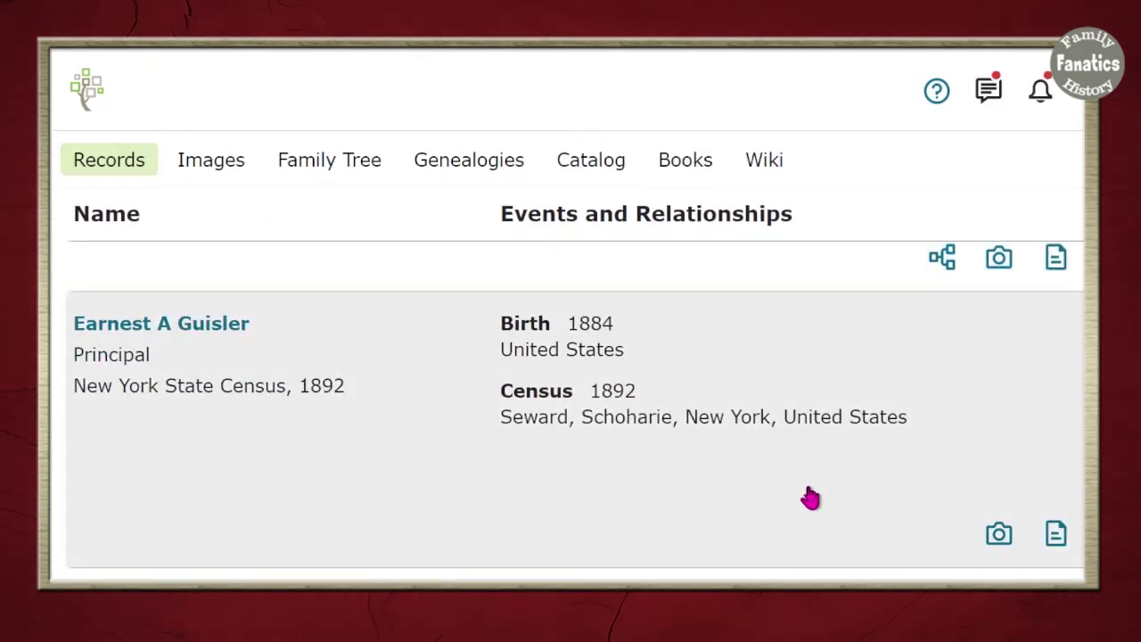
{"action": "scroll", "coordinate": [810, 498], "scroll_direction": "down", "scroll_amount": 5}
{"action": "scroll", "coordinate": [253, 548], "scroll_direction": "up", "scroll_amount": 10}
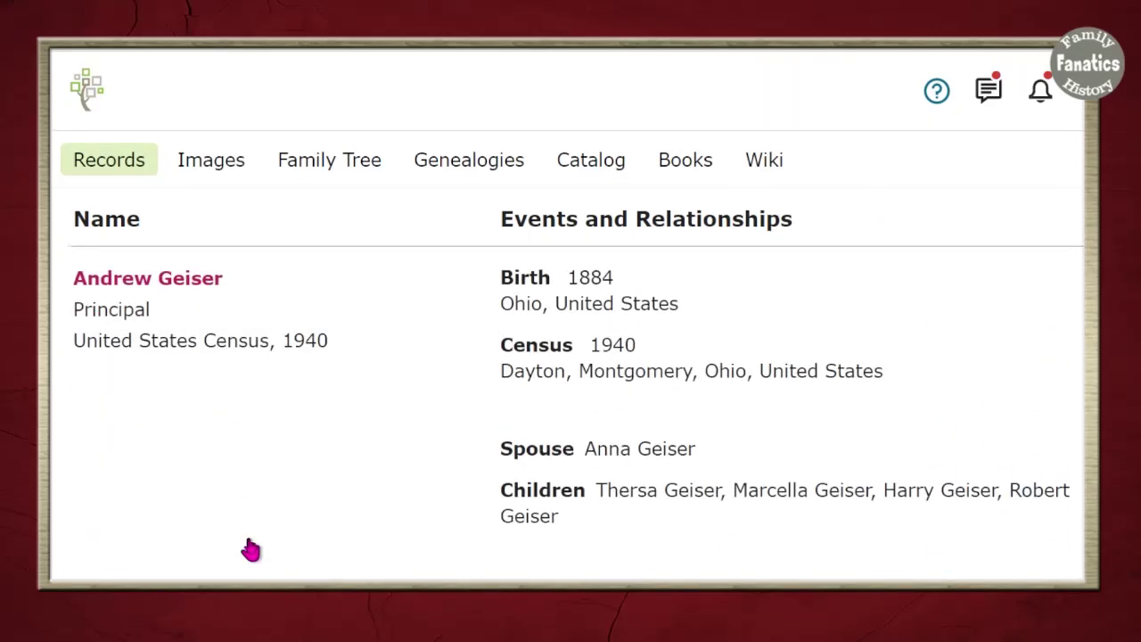
{"action": "scroll", "coordinate": [1001, 479], "scroll_direction": "up", "scroll_amount": 3}
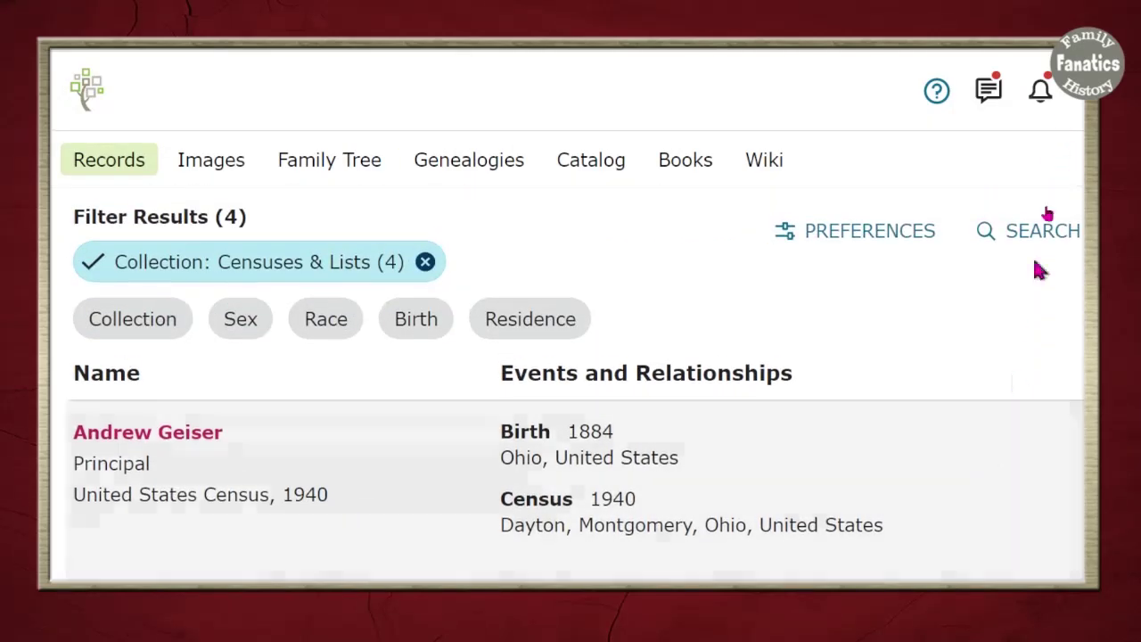
Change the surname to the wildcard '*eiser' and rerun the search.
{"action": "left_click", "coordinate": [1053, 233]}
{"action": "scroll", "coordinate": [716, 349], "scroll_direction": "up", "scroll_amount": 5}
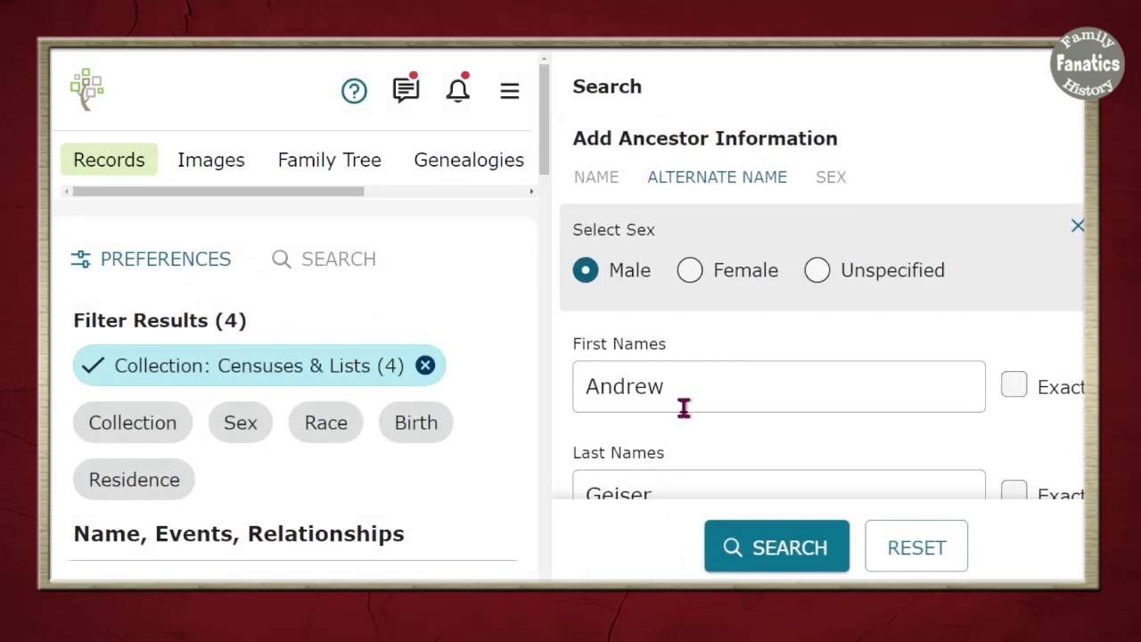
{"action": "scroll", "coordinate": [684, 409], "scroll_direction": "down", "scroll_amount": 1}
{"action": "left_click", "coordinate": [599, 464]}
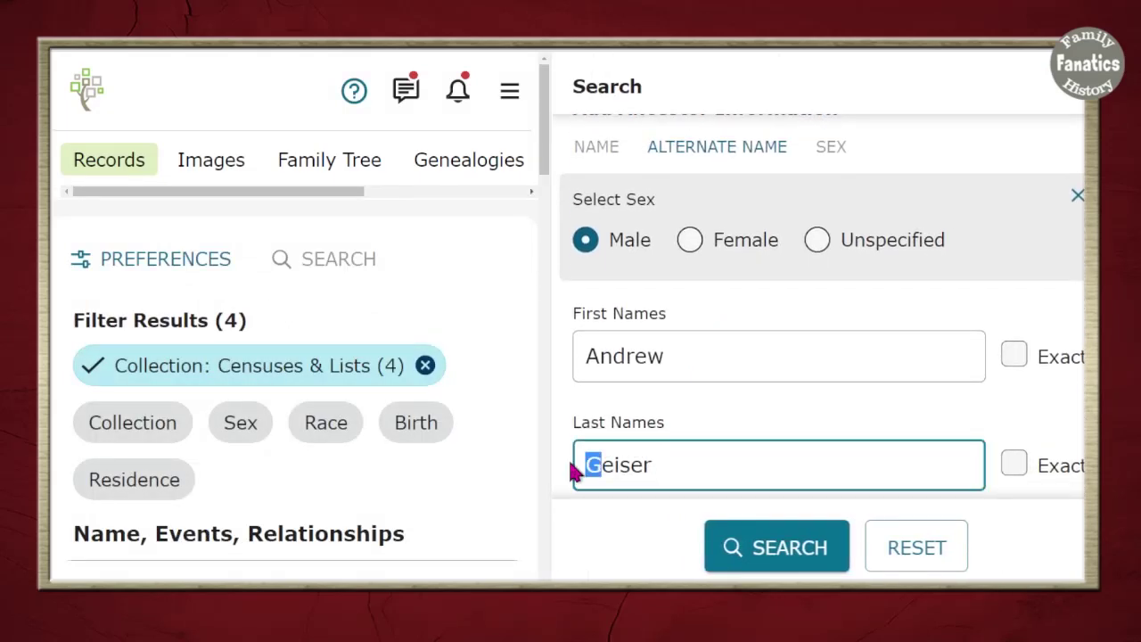
{"action": "type", "text": "*"}
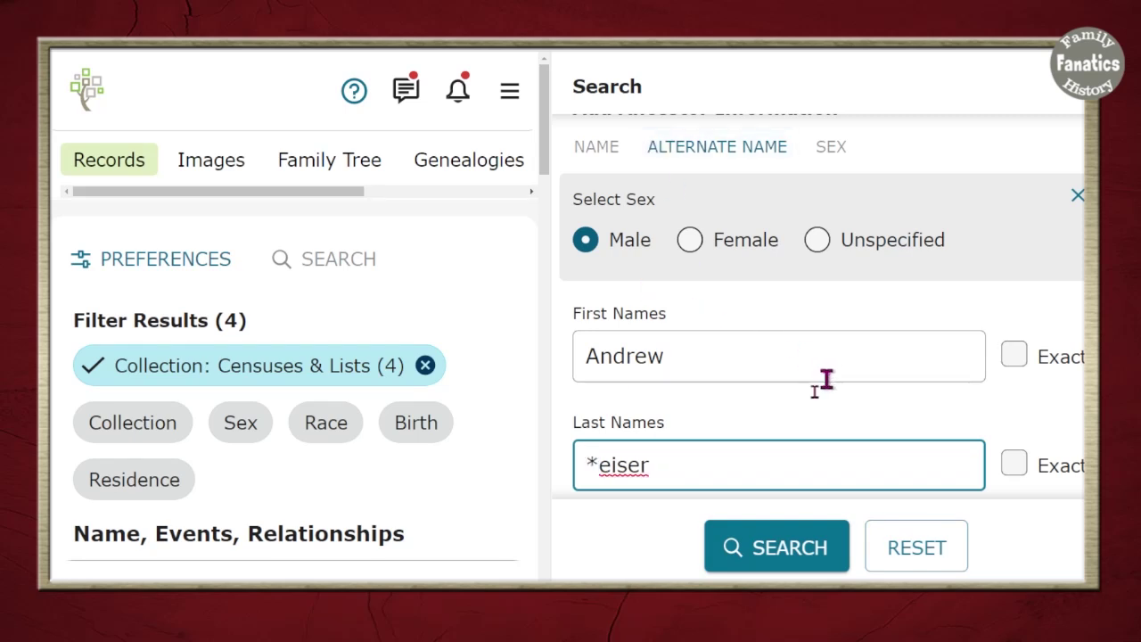
{"action": "scroll", "coordinate": [797, 448], "scroll_direction": "down", "scroll_amount": 1}
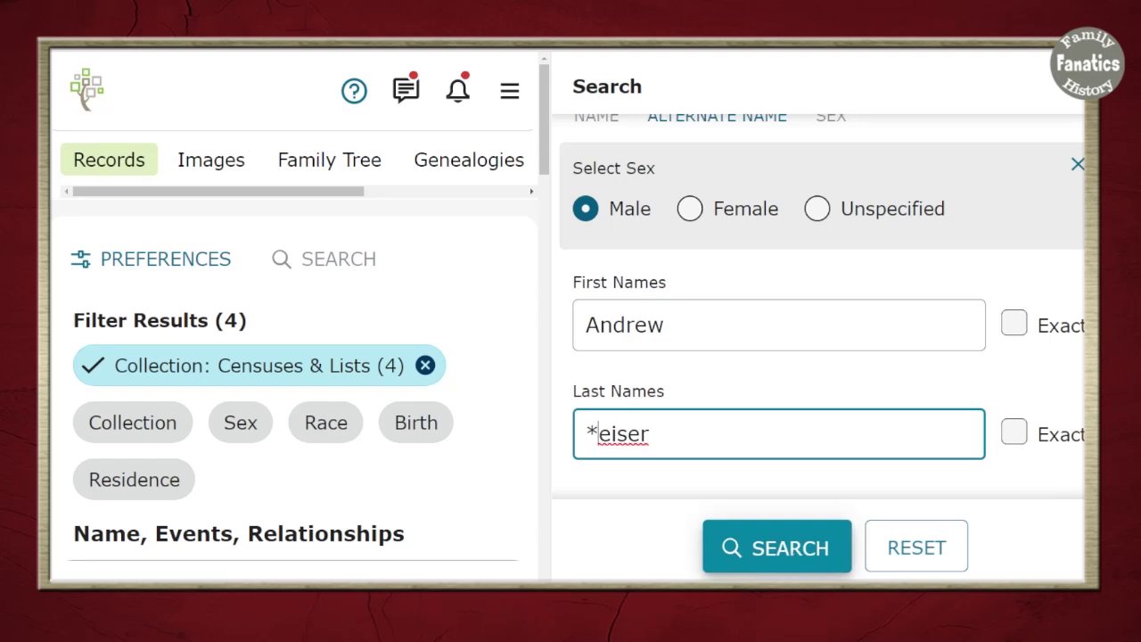
{"action": "left_click", "coordinate": [777, 546]}
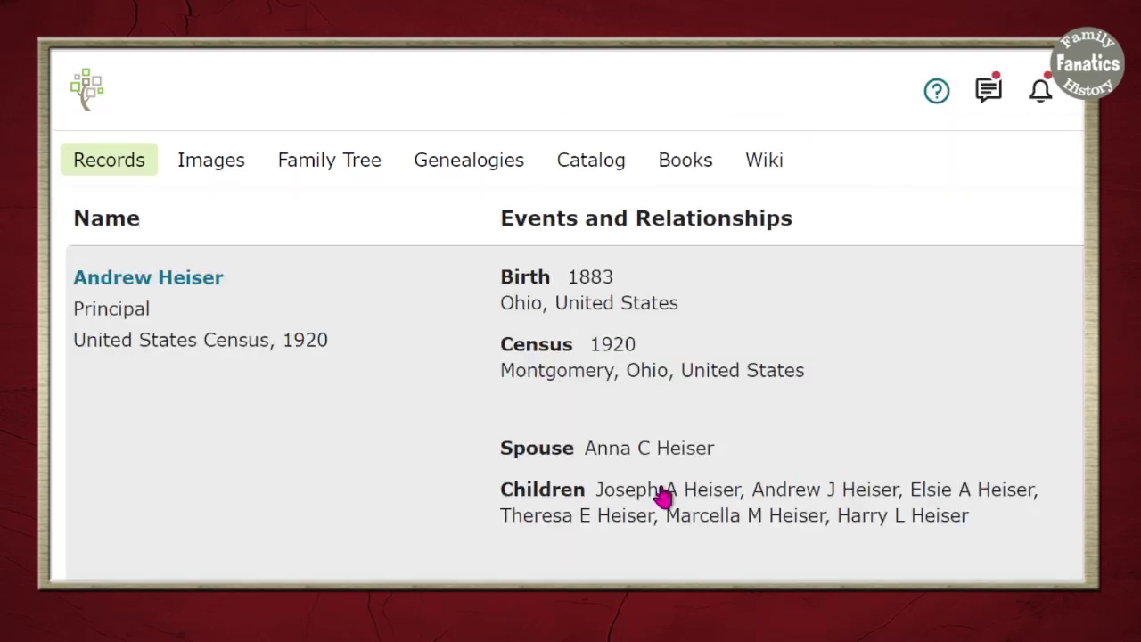
Scroll through the census results for the wildcard surname variants.
{"action": "scroll", "coordinate": [663, 497], "scroll_direction": "up", "scroll_amount": 1}
{"action": "scroll", "coordinate": [662, 495], "scroll_direction": "down", "scroll_amount": 2}
{"action": "scroll", "coordinate": [195, 406], "scroll_direction": "up", "scroll_amount": 2}
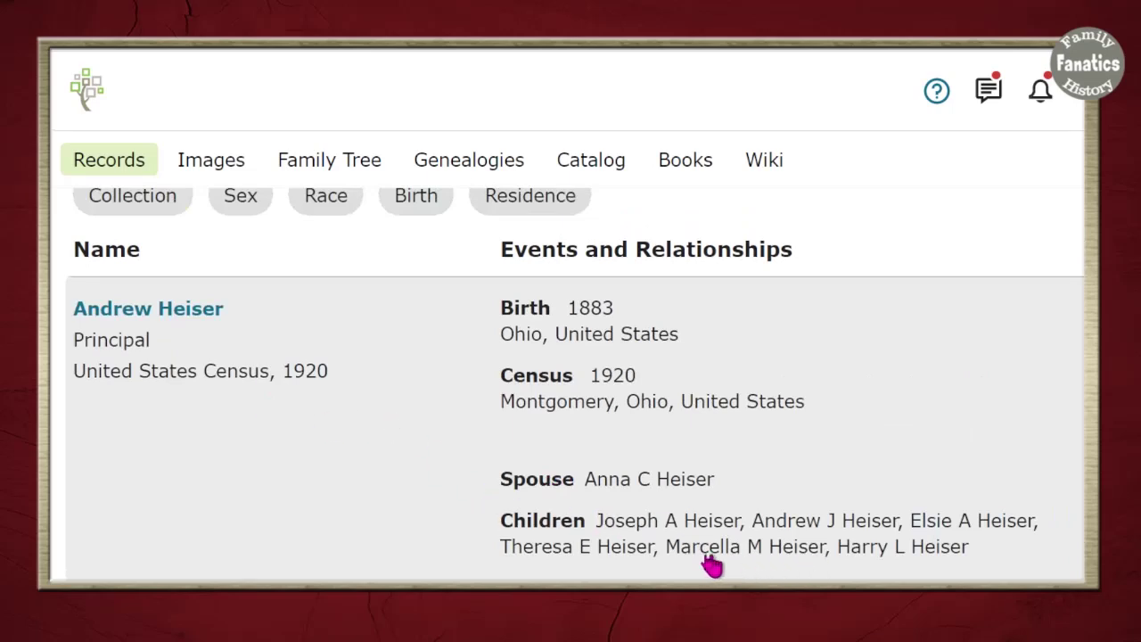
{"action": "scroll", "coordinate": [616, 420], "scroll_direction": "down", "scroll_amount": 2}
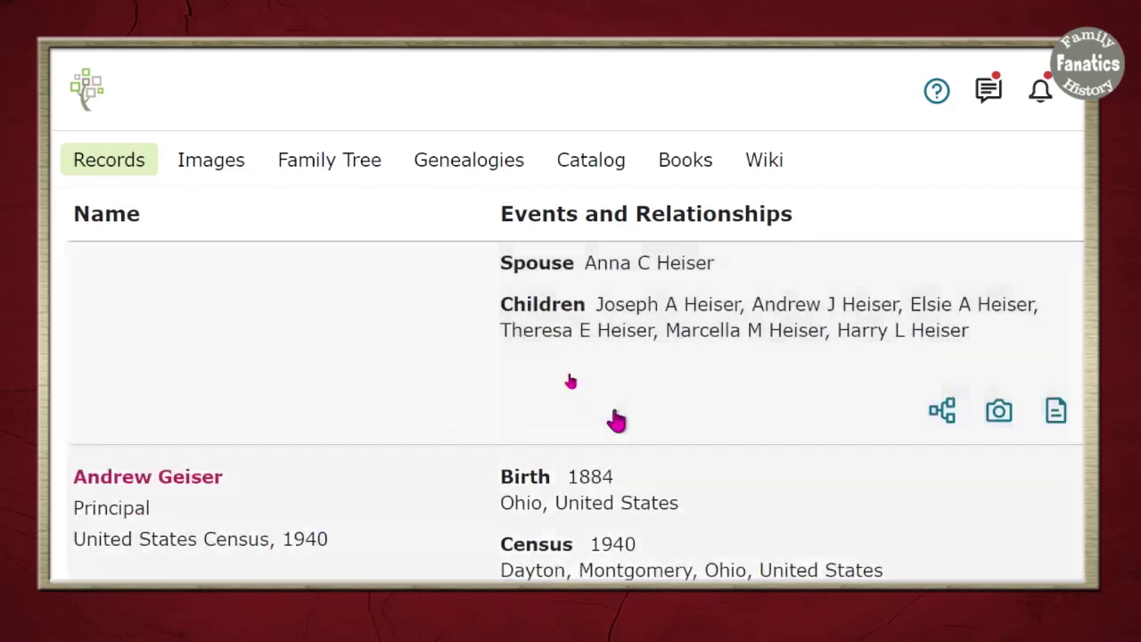
{"action": "scroll", "coordinate": [711, 535], "scroll_direction": "down", "scroll_amount": 1}
{"action": "scroll", "coordinate": [710, 524], "scroll_direction": "up", "scroll_amount": 1}
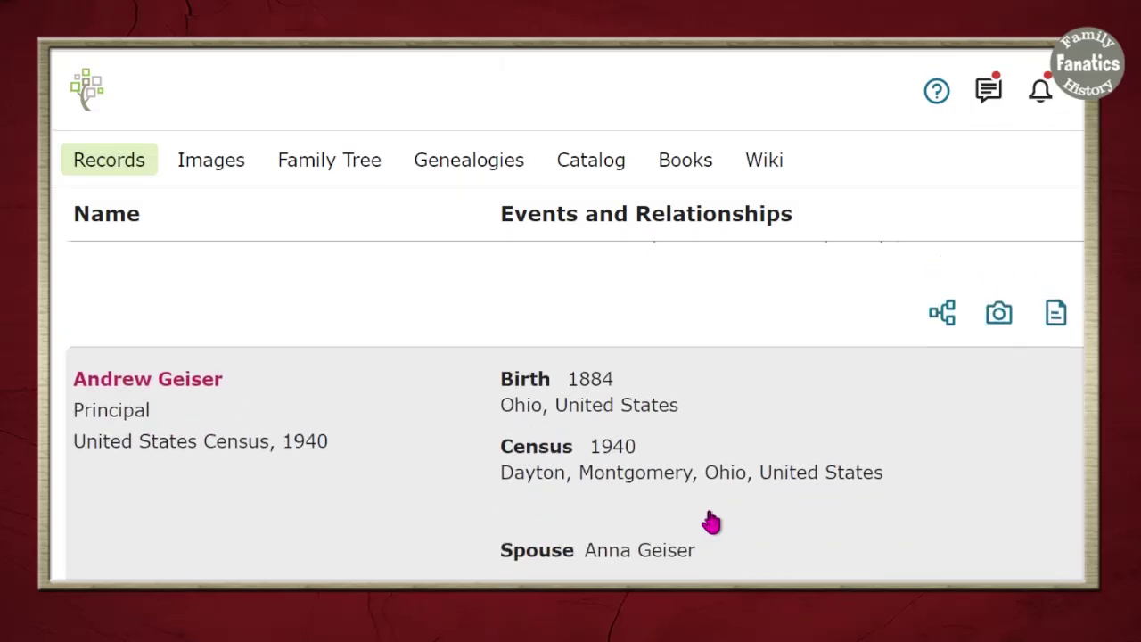
{"action": "scroll", "coordinate": [717, 539], "scroll_direction": "down", "scroll_amount": 1}
{"action": "scroll", "coordinate": [749, 556], "scroll_direction": "down", "scroll_amount": 1}
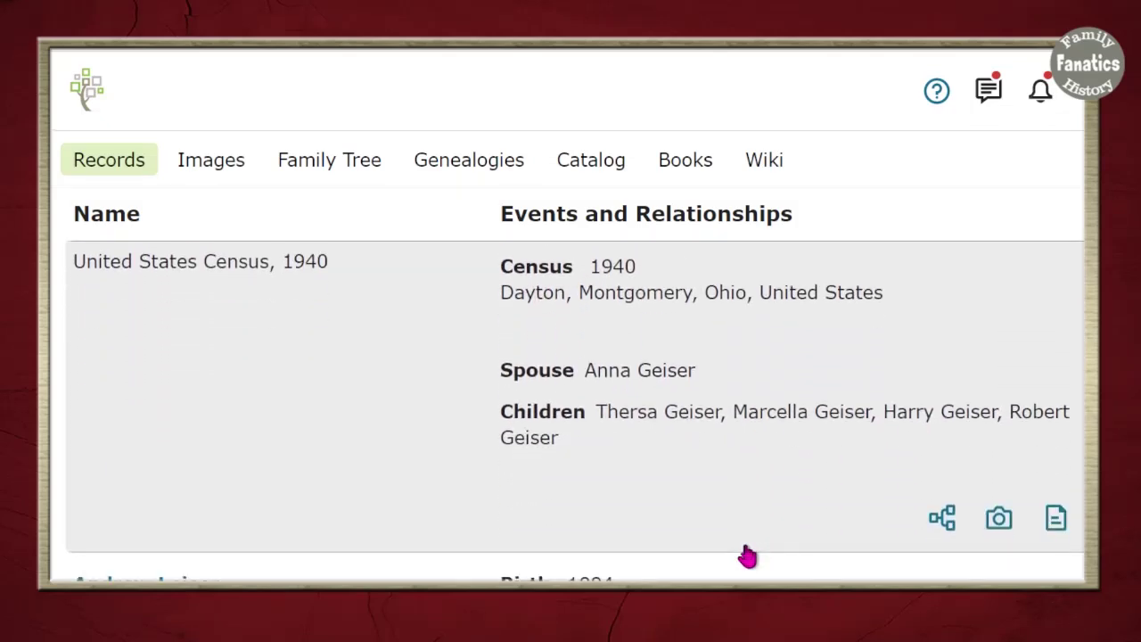
{"action": "scroll", "coordinate": [660, 517], "scroll_direction": "up", "scroll_amount": 1}
{"action": "scroll", "coordinate": [660, 517], "scroll_direction": "down", "scroll_amount": 2}
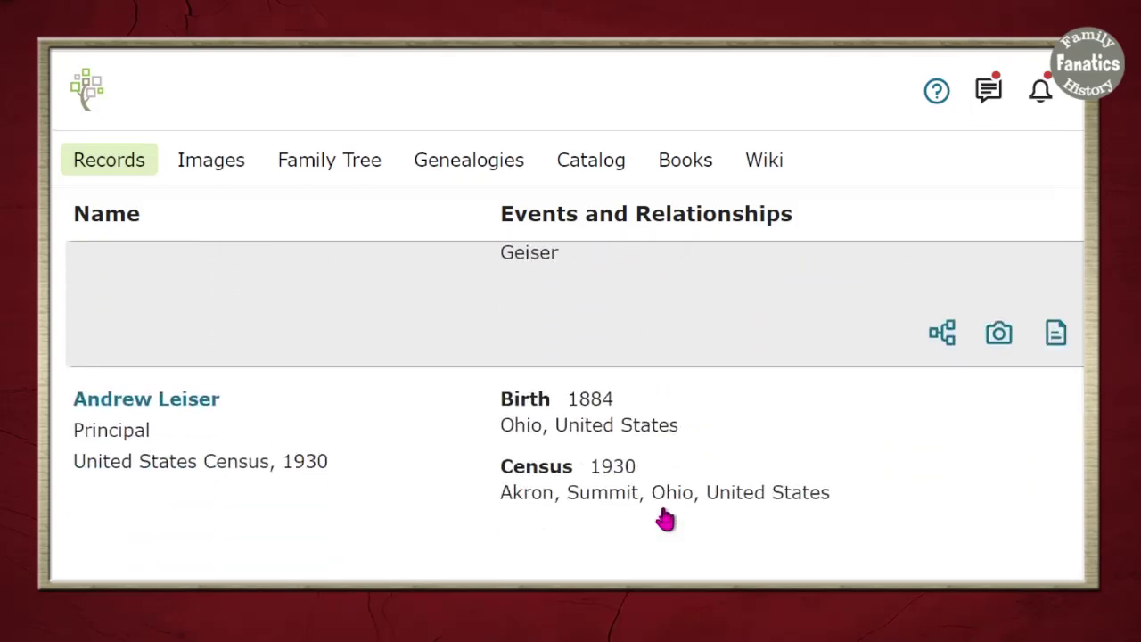
{"action": "scroll", "coordinate": [665, 520], "scroll_direction": "down", "scroll_amount": 5}
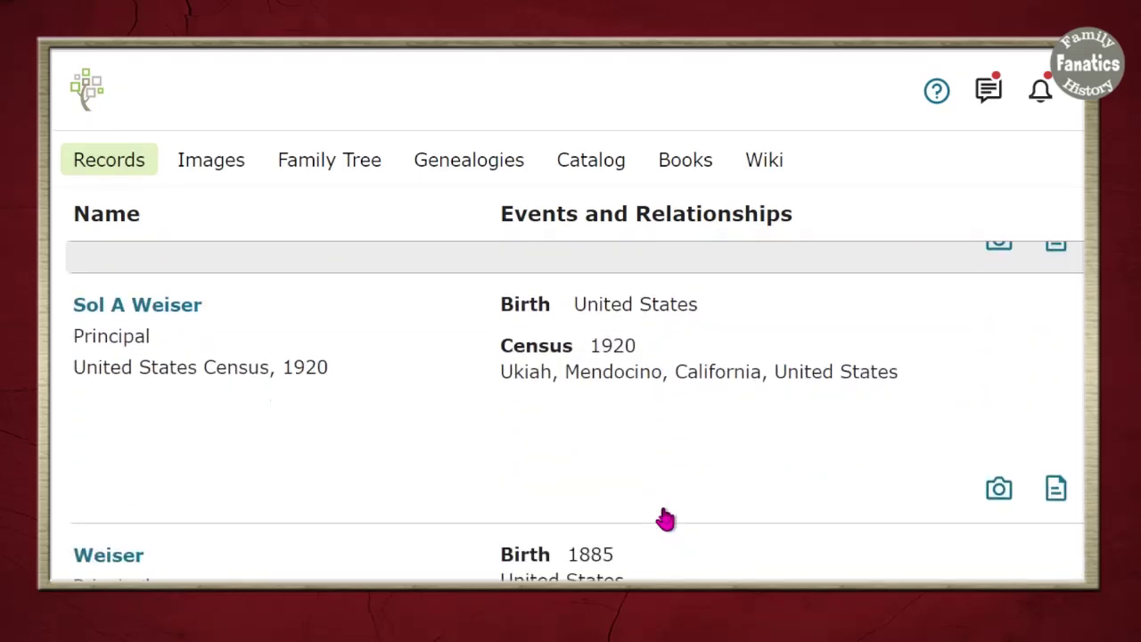
{"action": "scroll", "coordinate": [666, 520], "scroll_direction": "down", "scroll_amount": 2}
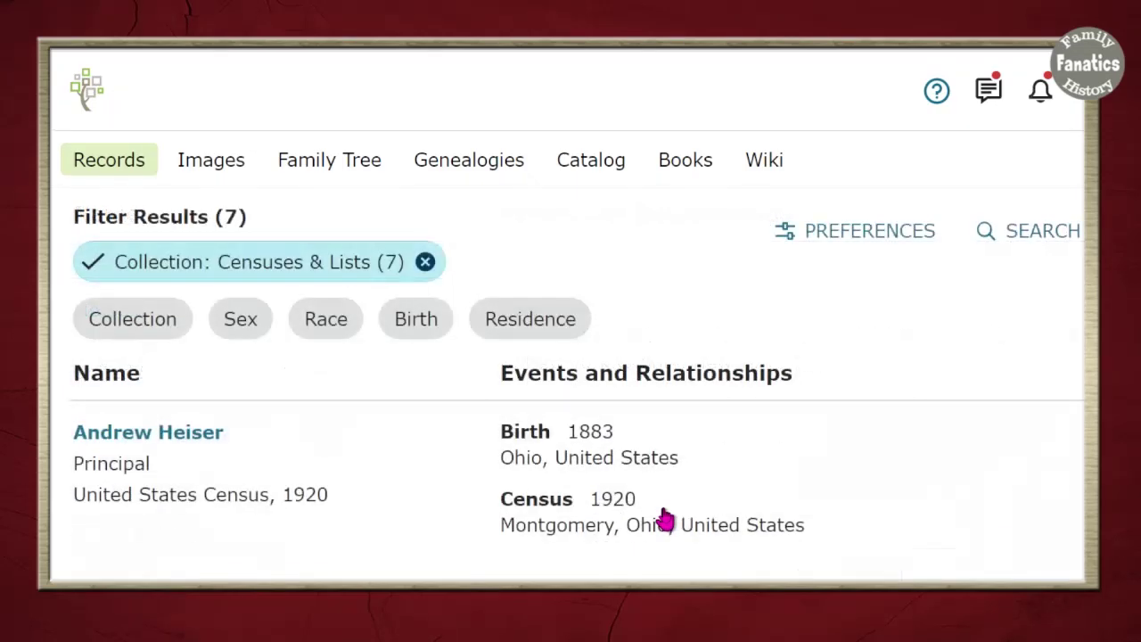
{"action": "scroll", "coordinate": [665, 520], "scroll_direction": "down", "scroll_amount": 1}
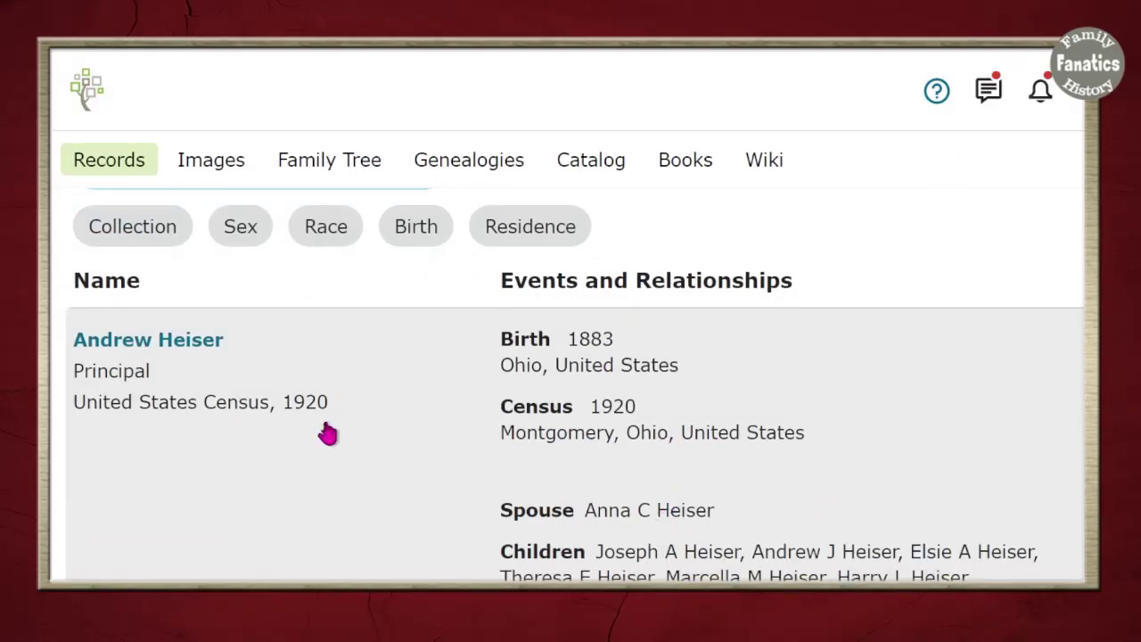
{"action": "scroll", "coordinate": [252, 395], "scroll_direction": "down", "scroll_amount": 2}
{"action": "scroll", "coordinate": [318, 438], "scroll_direction": "up", "scroll_amount": 3}
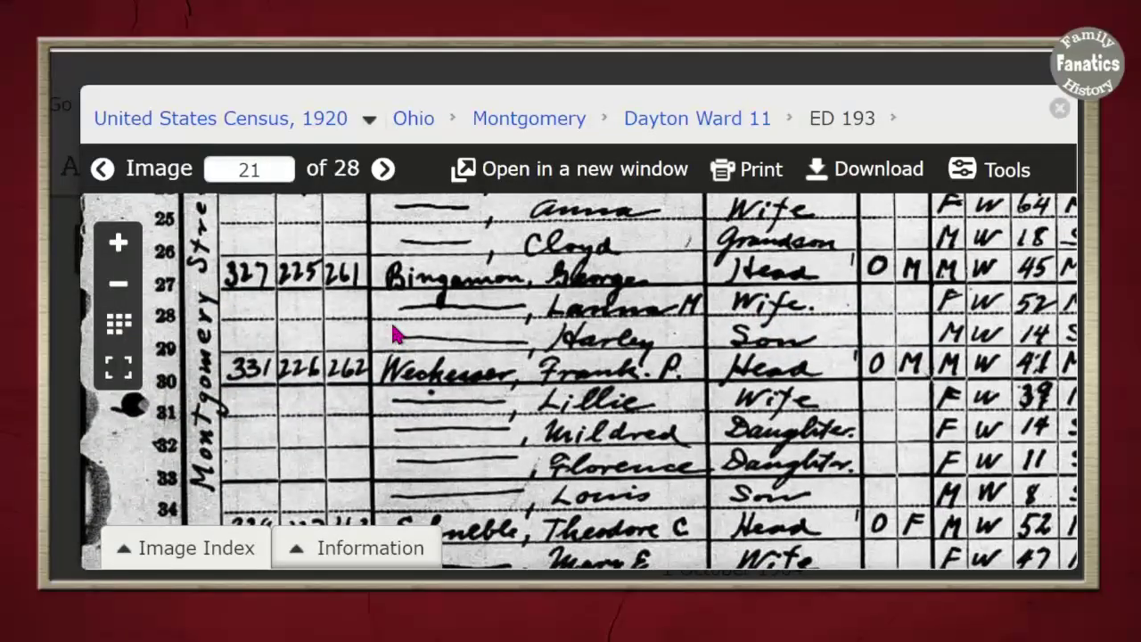
{"action": "scroll", "coordinate": [395, 333], "scroll_direction": "up", "scroll_amount": 5}
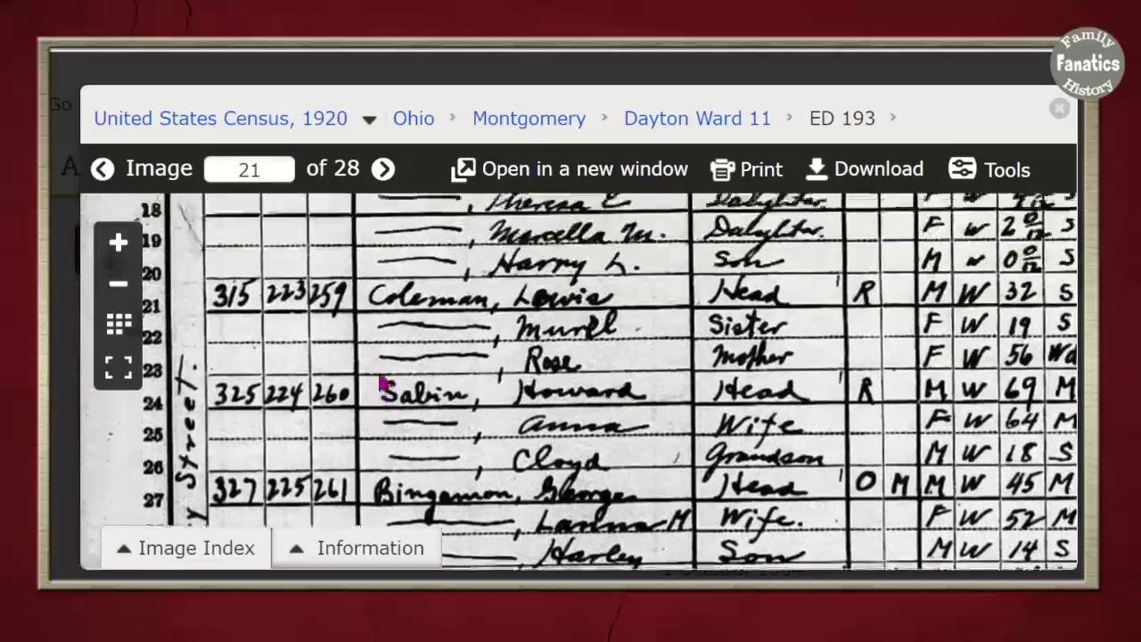
{"action": "scroll", "coordinate": [427, 407], "scroll_direction": "up", "scroll_amount": 2}
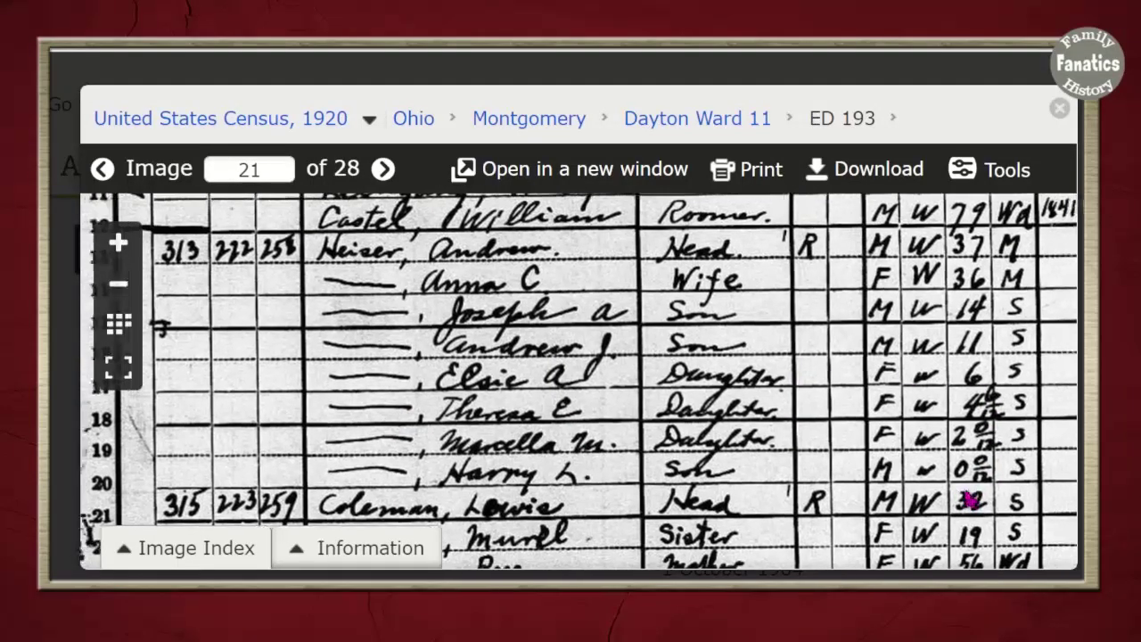
{"action": "left_click_drag", "start_coordinate": [963, 502], "coordinate": [759, 477]}
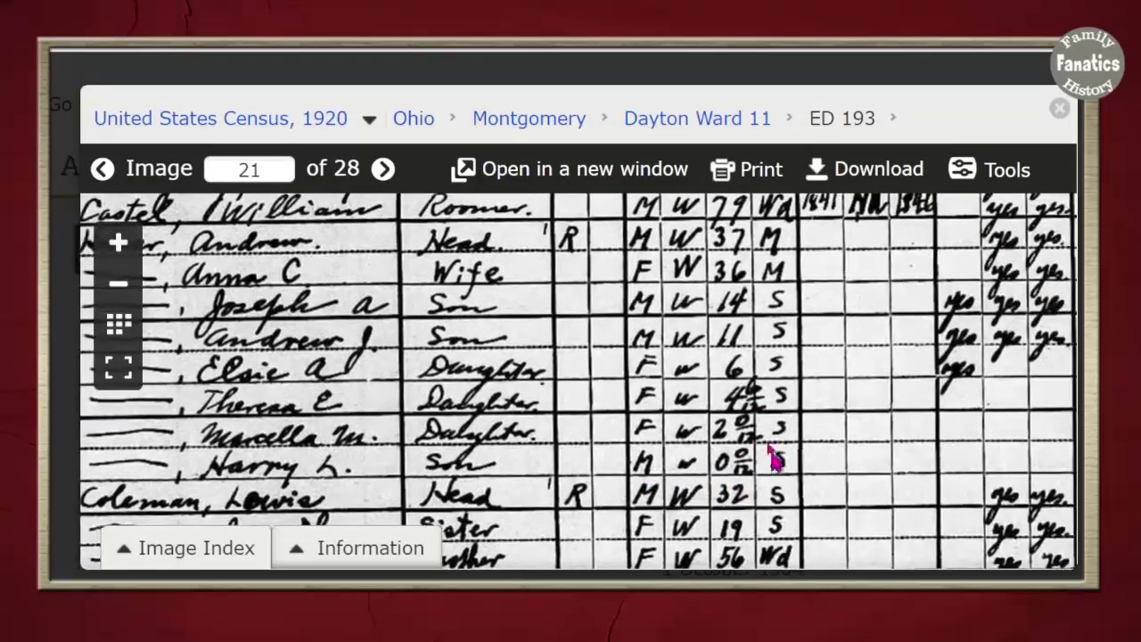
{"action": "scroll", "coordinate": [746, 426], "scroll_direction": "up", "scroll_amount": 3}
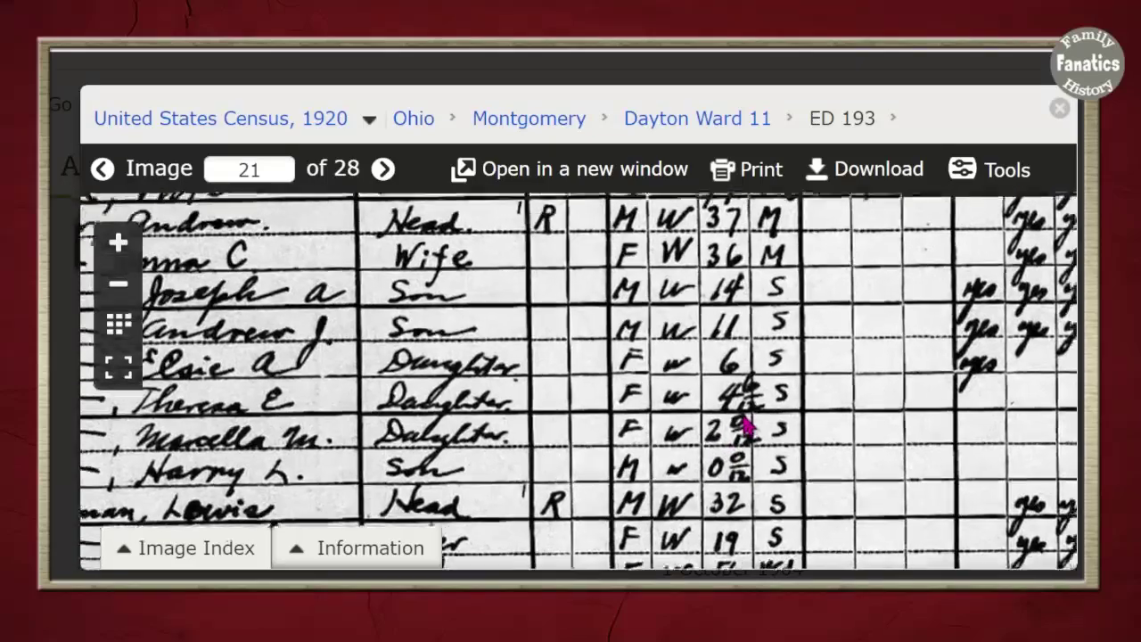
{"action": "scroll", "coordinate": [746, 426], "scroll_direction": "up", "scroll_amount": 1}
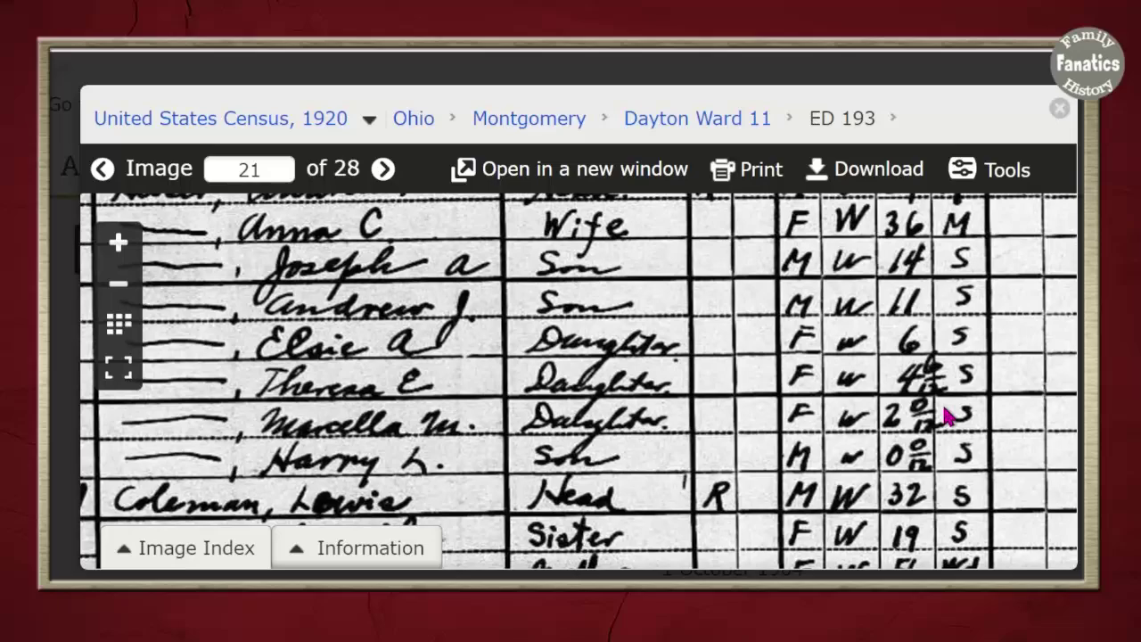
{"action": "left_click_drag", "start_coordinate": [946, 417], "coordinate": [395, 373]}
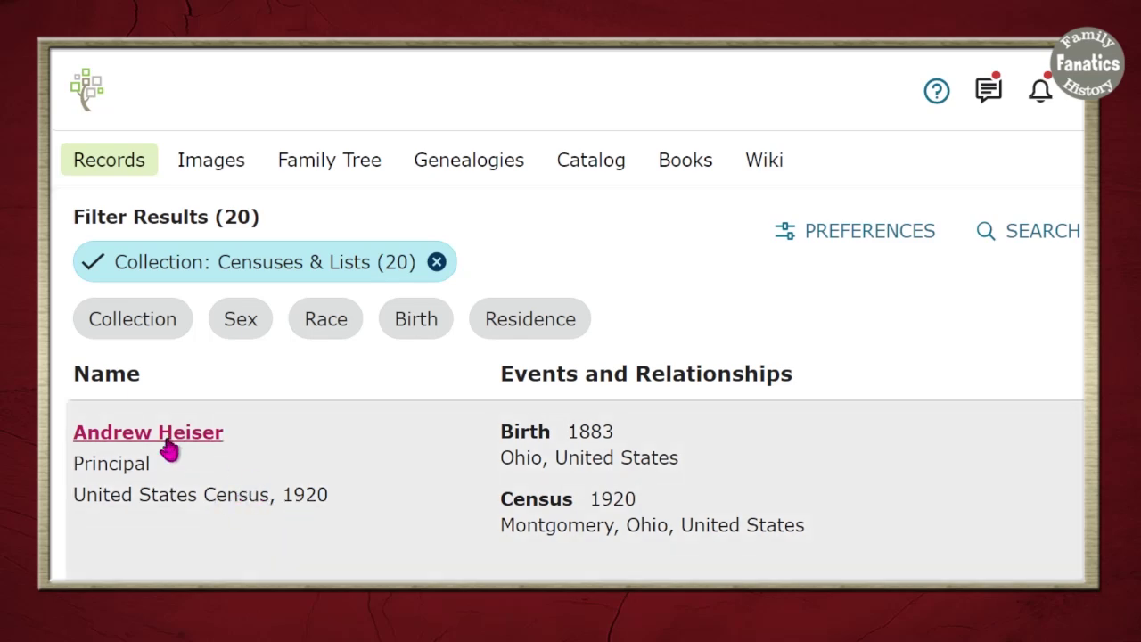
{"action": "left_click", "coordinate": [1048, 245]}
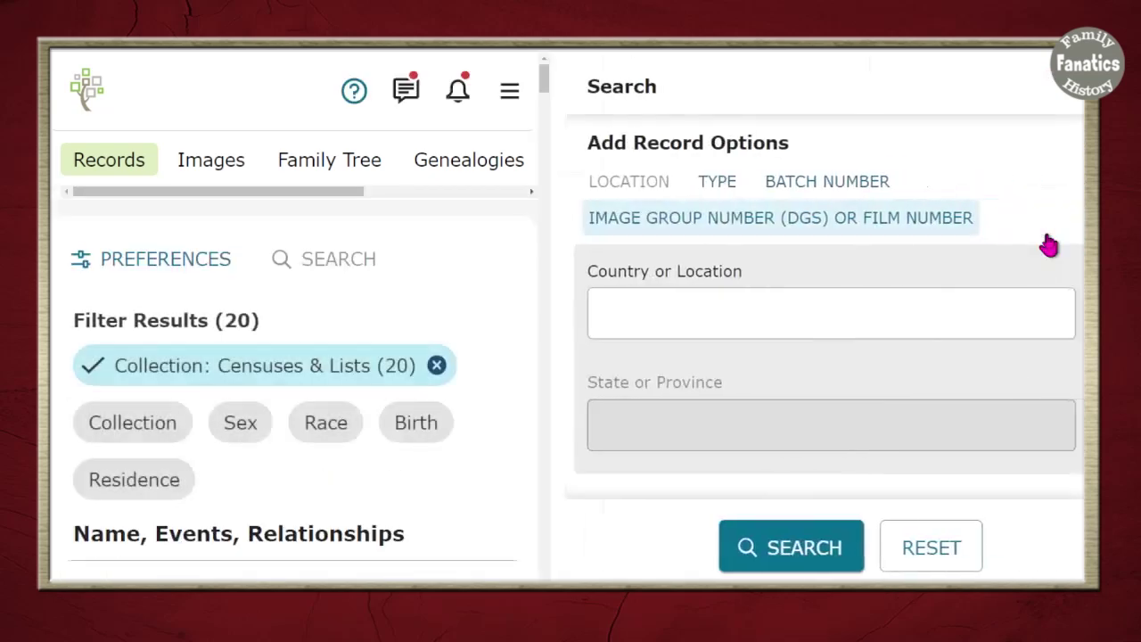
{"action": "scroll", "coordinate": [797, 415], "scroll_direction": "up", "scroll_amount": 10}
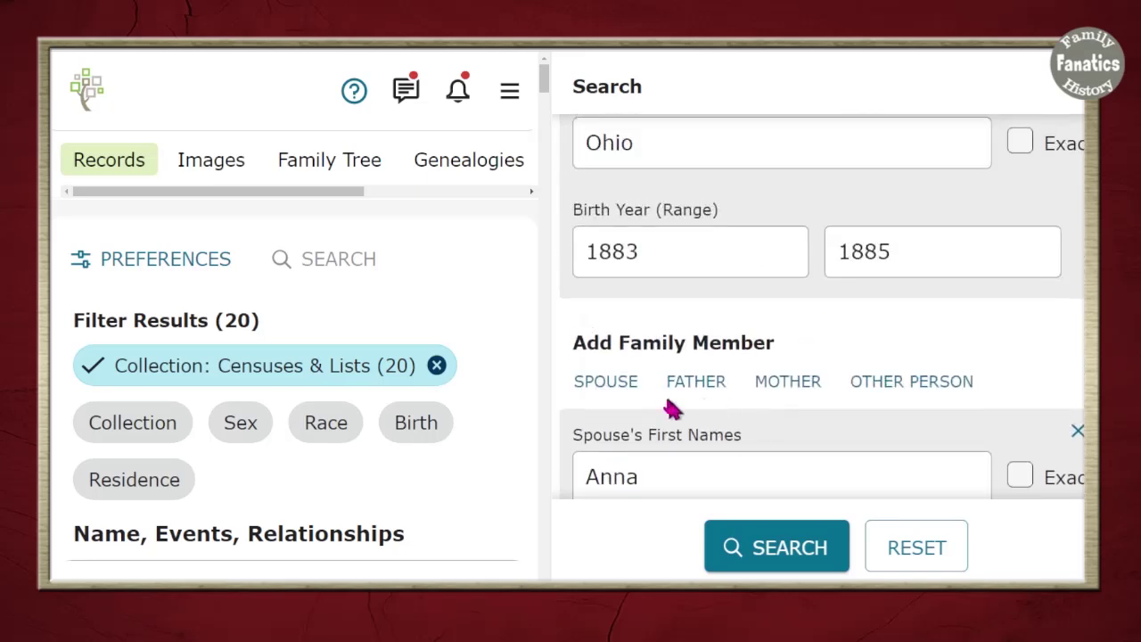
{"action": "scroll", "coordinate": [671, 409], "scroll_direction": "up", "scroll_amount": 10}
{"action": "left_click_drag", "start_coordinate": [593, 366], "coordinate": [576, 375]}
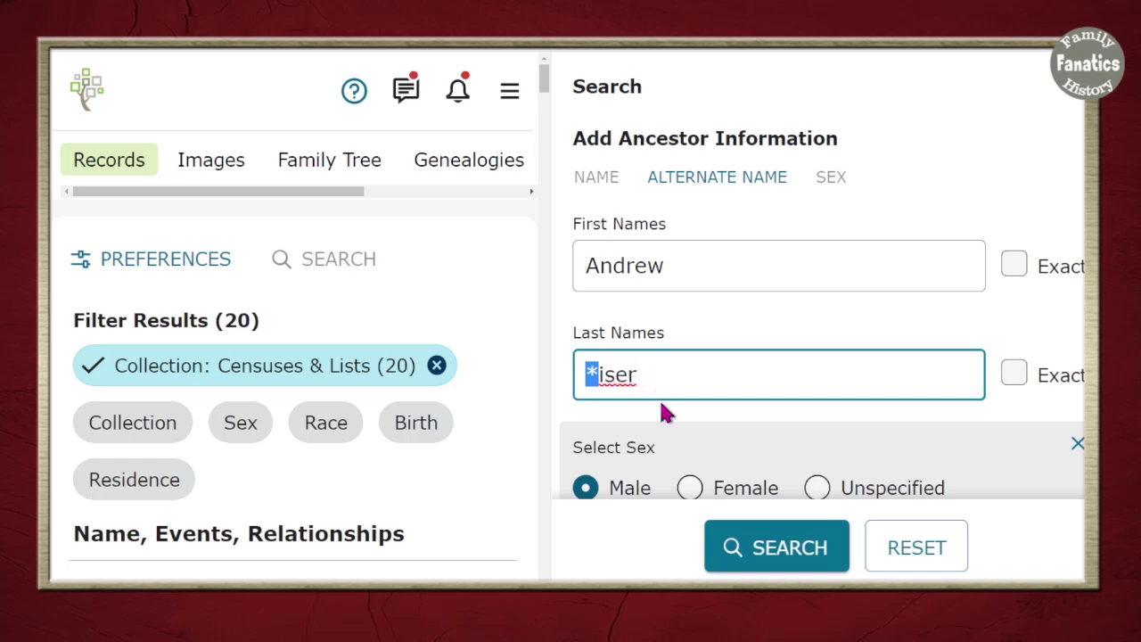
{"action": "scroll", "coordinate": [669, 414], "scroll_direction": "down", "scroll_amount": 10}
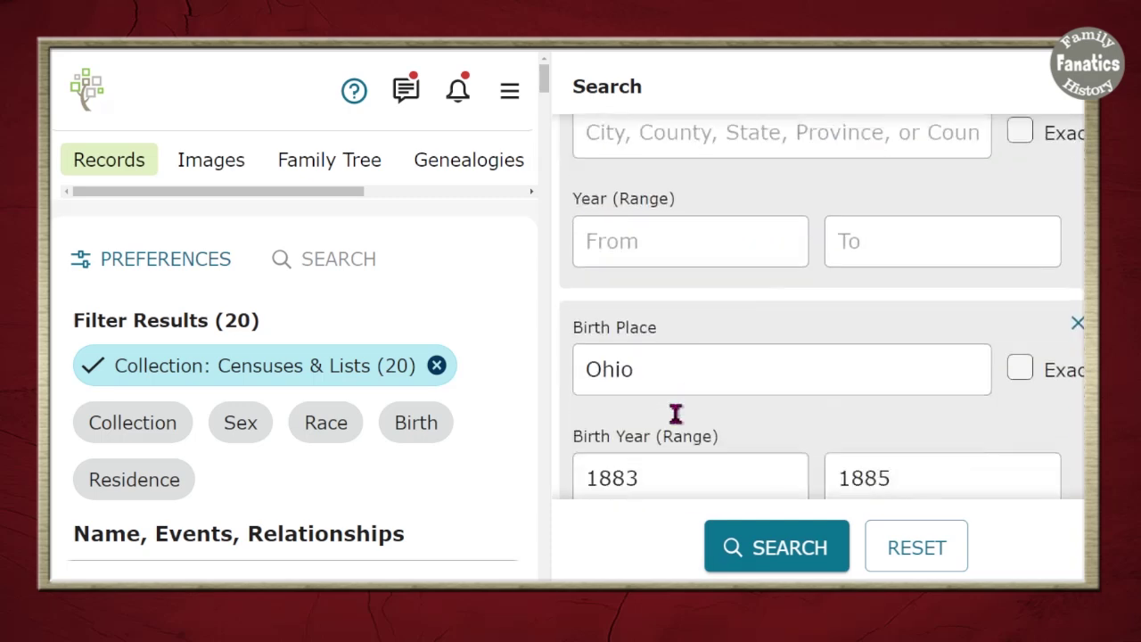
{"action": "scroll", "coordinate": [676, 413], "scroll_direction": "down", "scroll_amount": 10}
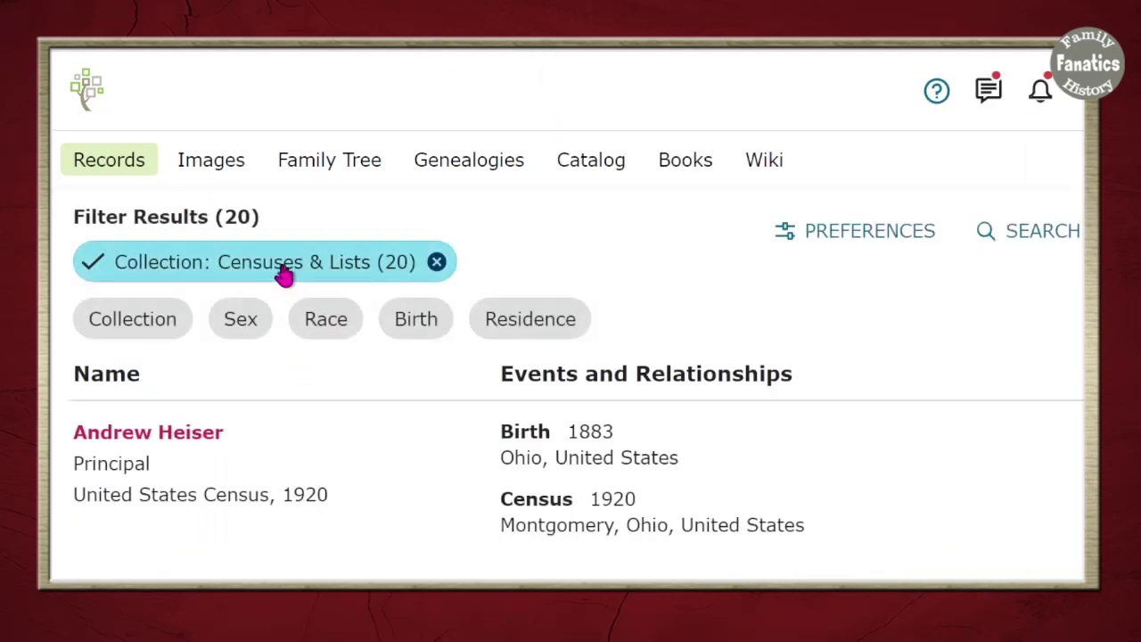
Limit the results to the United States Census, 1930 collection only, leaving 2 records.
{"action": "left_click", "coordinate": [283, 277]}
{"action": "scroll", "coordinate": [866, 423], "scroll_direction": "down", "scroll_amount": 5}
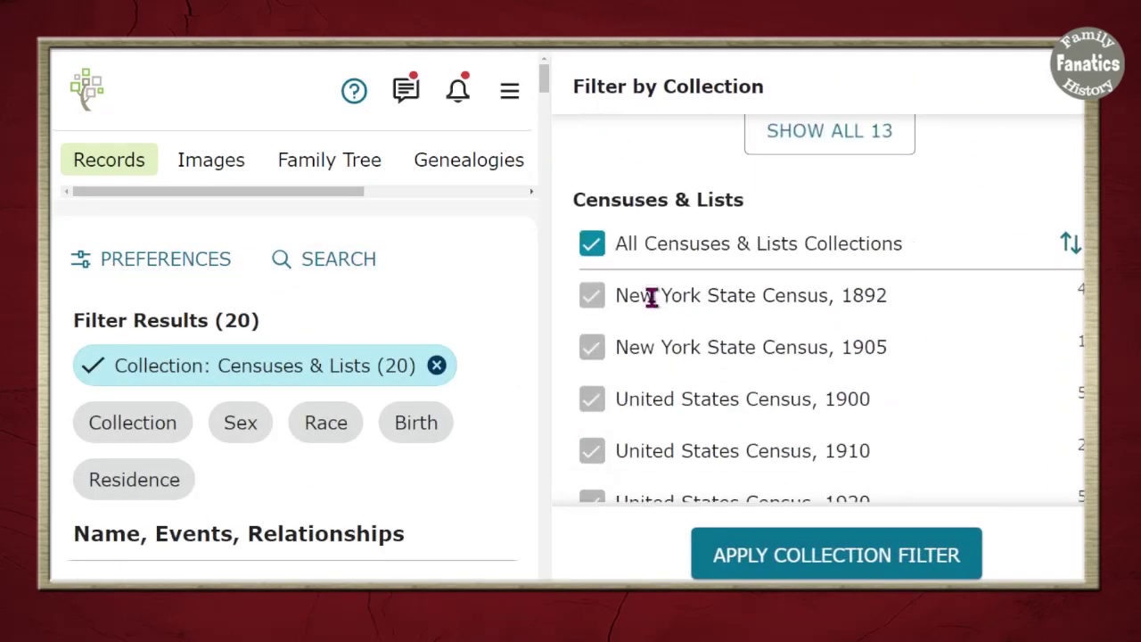
{"action": "left_click", "coordinate": [592, 246]}
{"action": "scroll", "coordinate": [785, 374], "scroll_direction": "down", "scroll_amount": 2}
{"action": "left_click", "coordinate": [834, 287]}
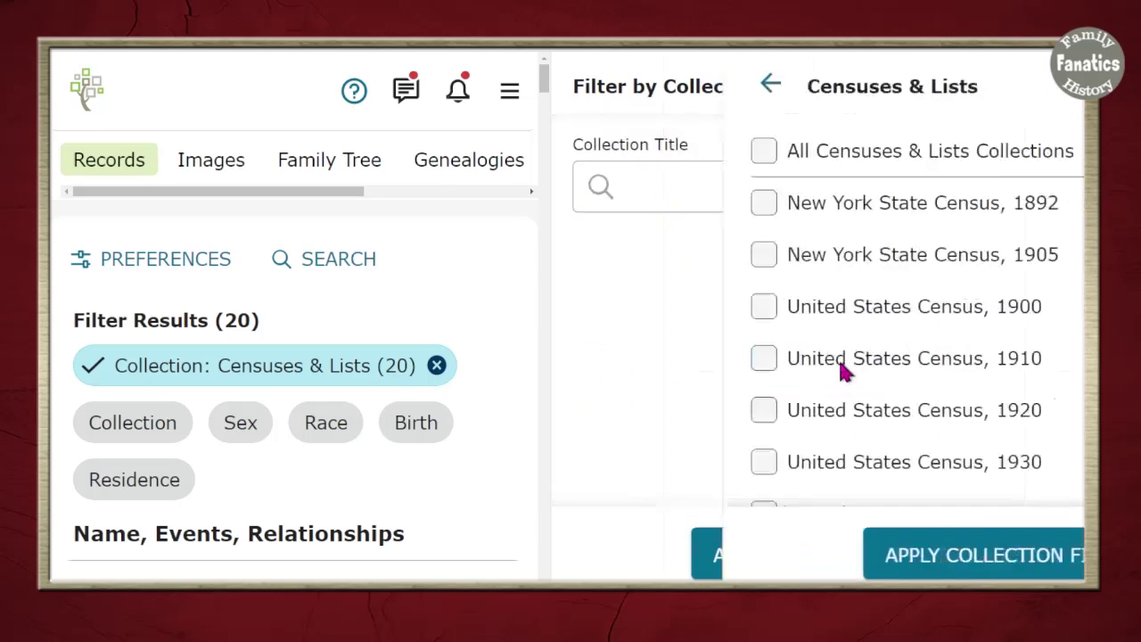
{"action": "left_click", "coordinate": [591, 462]}
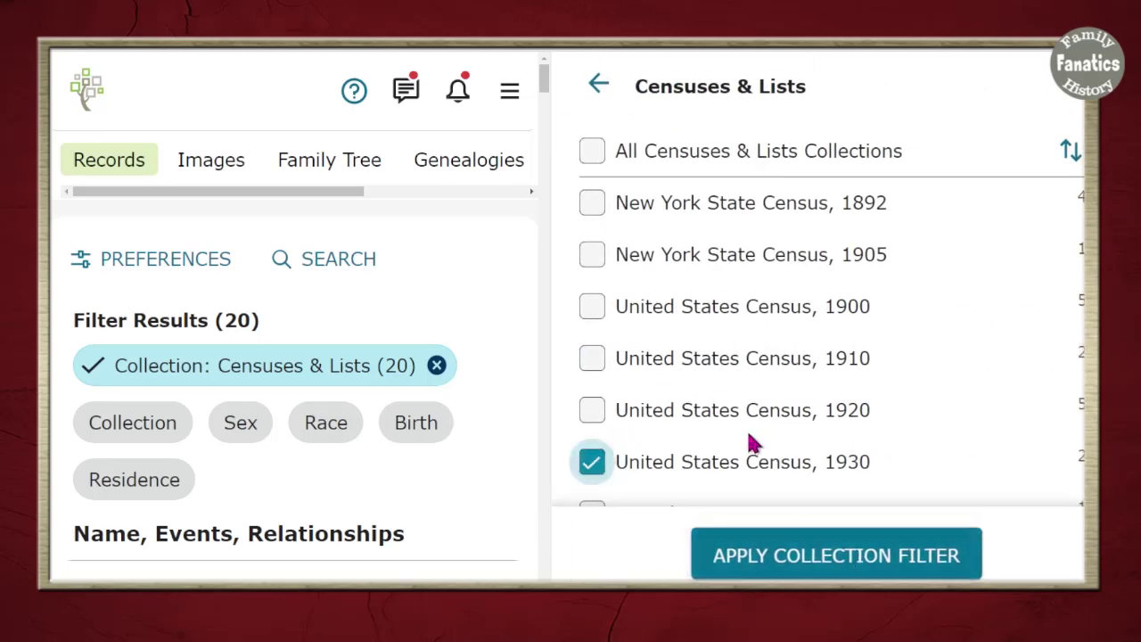
{"action": "scroll", "coordinate": [749, 443], "scroll_direction": "down", "scroll_amount": 1}
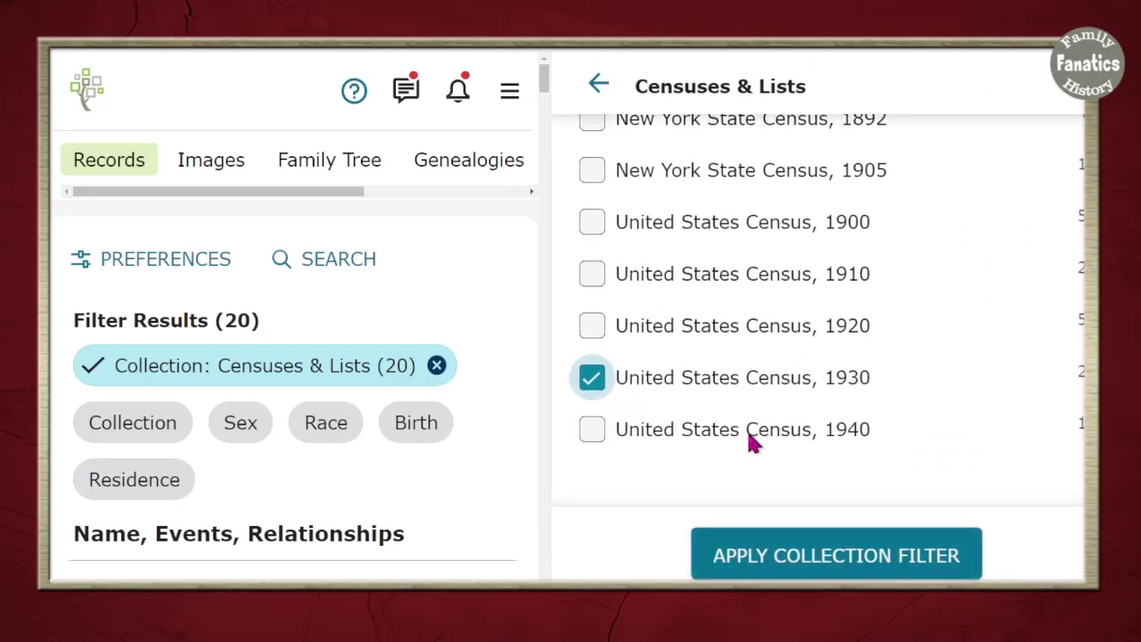
{"action": "left_click", "coordinate": [852, 563]}
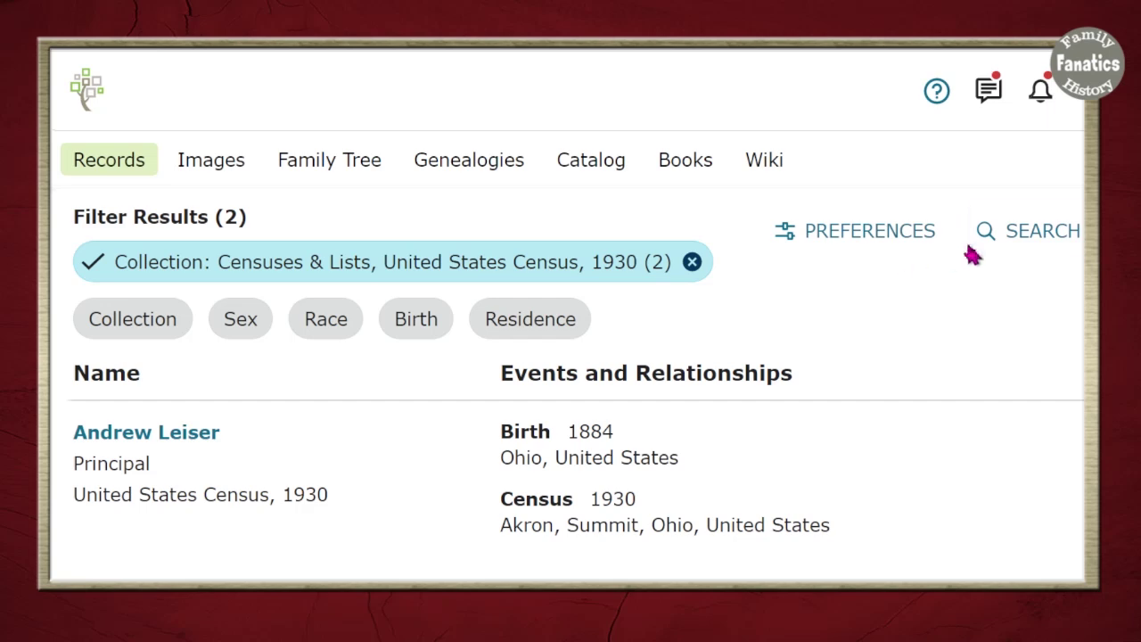
{"action": "left_click", "coordinate": [1007, 256]}
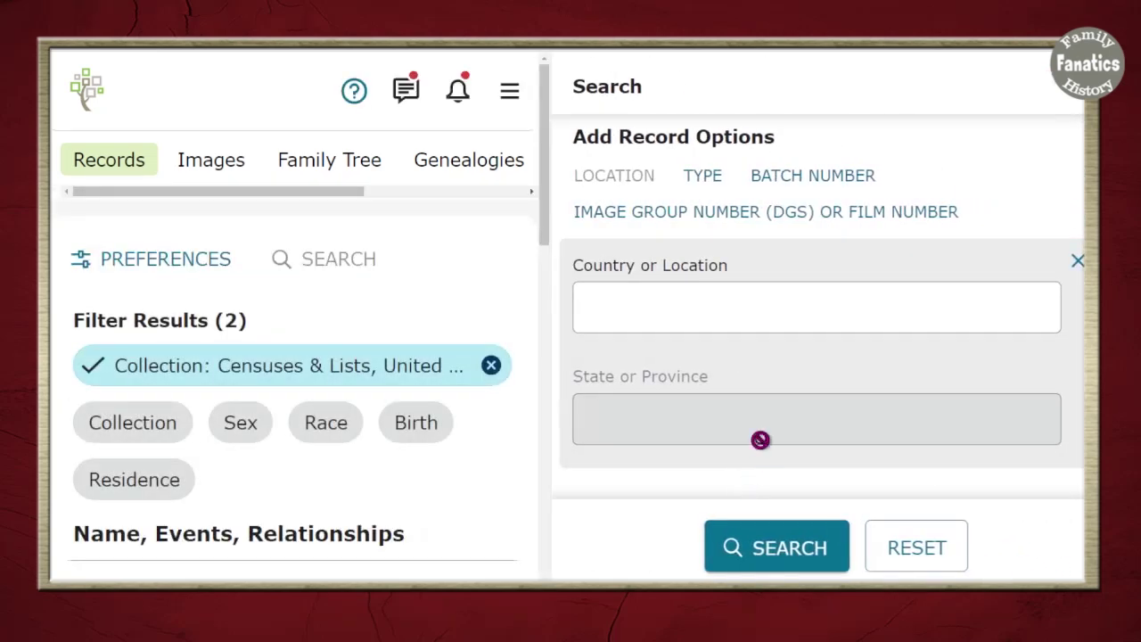
Add an exact Residence of Montgomery, Ohio to the 1930 census search and rerun it.
{"action": "scroll", "coordinate": [760, 440], "scroll_direction": "up", "scroll_amount": 10}
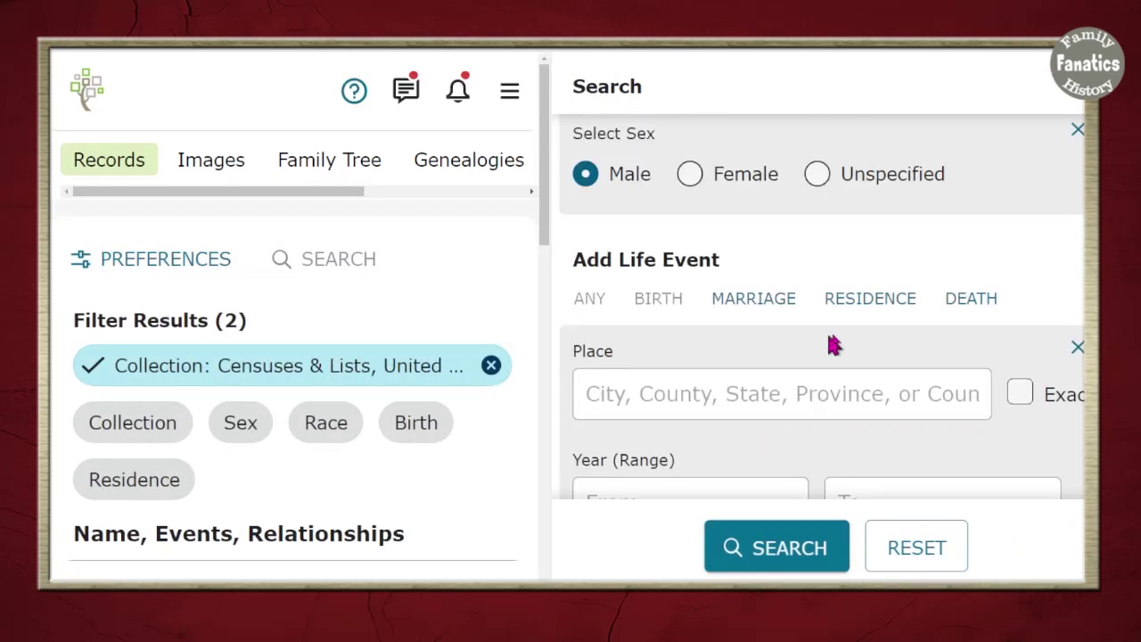
{"action": "left_click", "coordinate": [864, 301]}
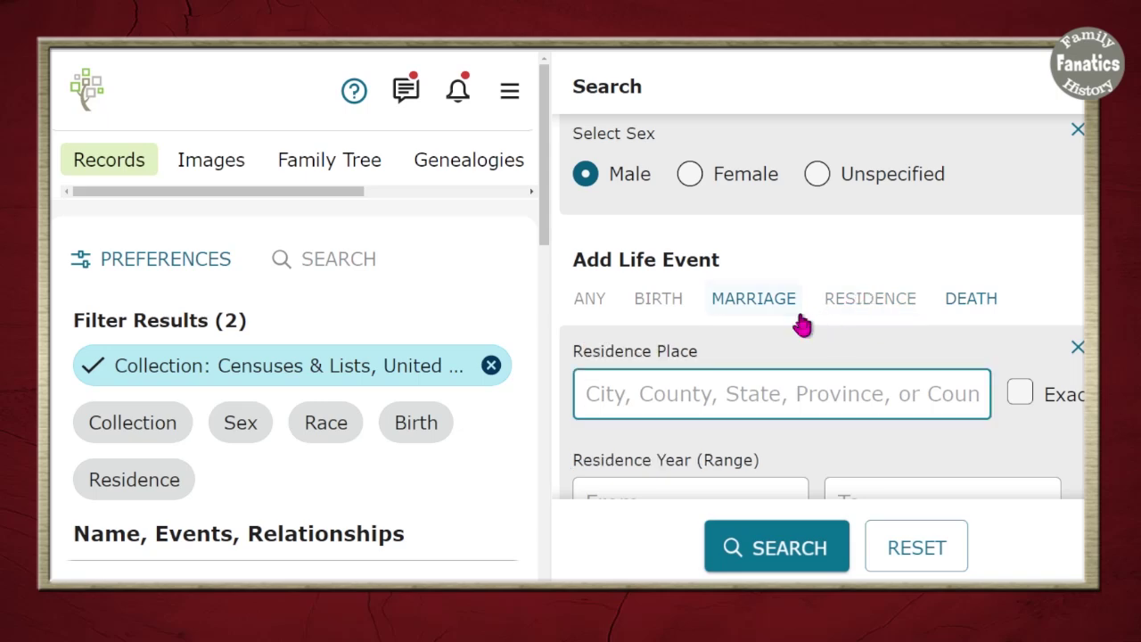
{"action": "scroll", "coordinate": [803, 325], "scroll_direction": "down", "scroll_amount": 3}
{"action": "type", "text": "M"}
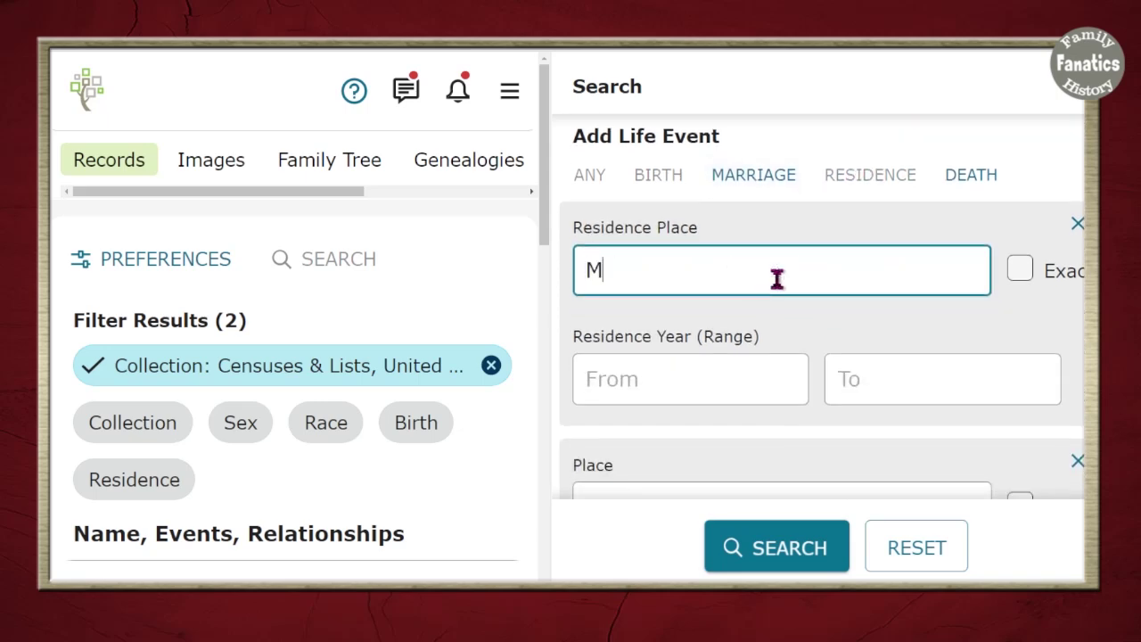
{"action": "type", "text": "ontgomery, Ohio"}
{"action": "left_click", "coordinate": [990, 271]}
{"action": "left_click", "coordinate": [755, 565]}
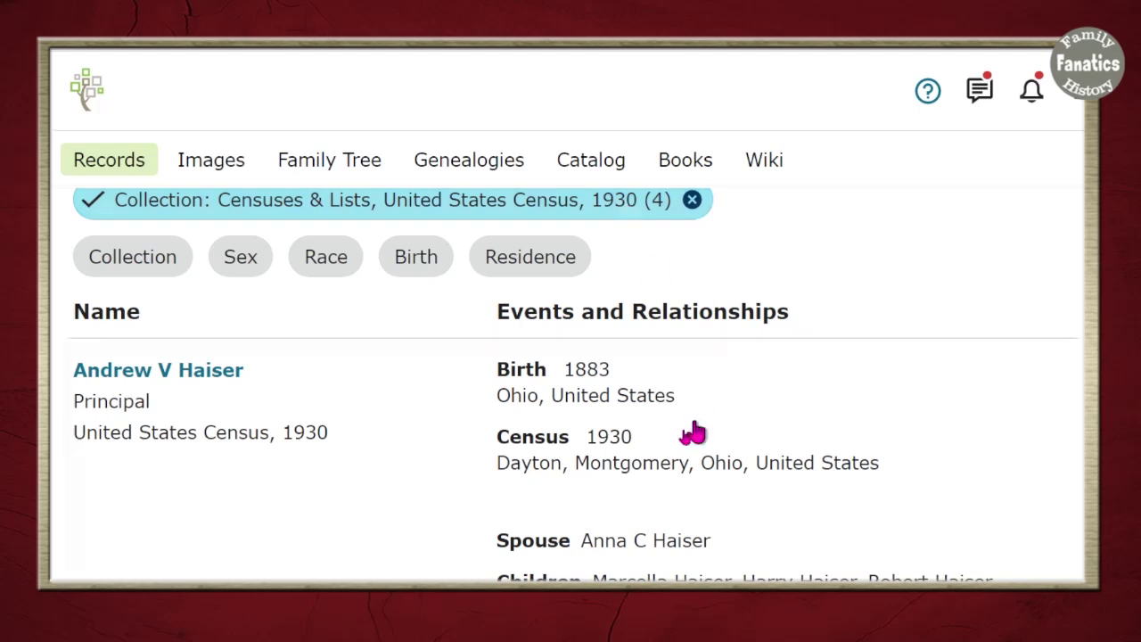
Open the full record details of the top Dayton, Ohio 1930 census result.
{"action": "scroll", "coordinate": [723, 456], "scroll_direction": "down", "scroll_amount": 1}
{"action": "scroll", "coordinate": [722, 461], "scroll_direction": "down", "scroll_amount": 1}
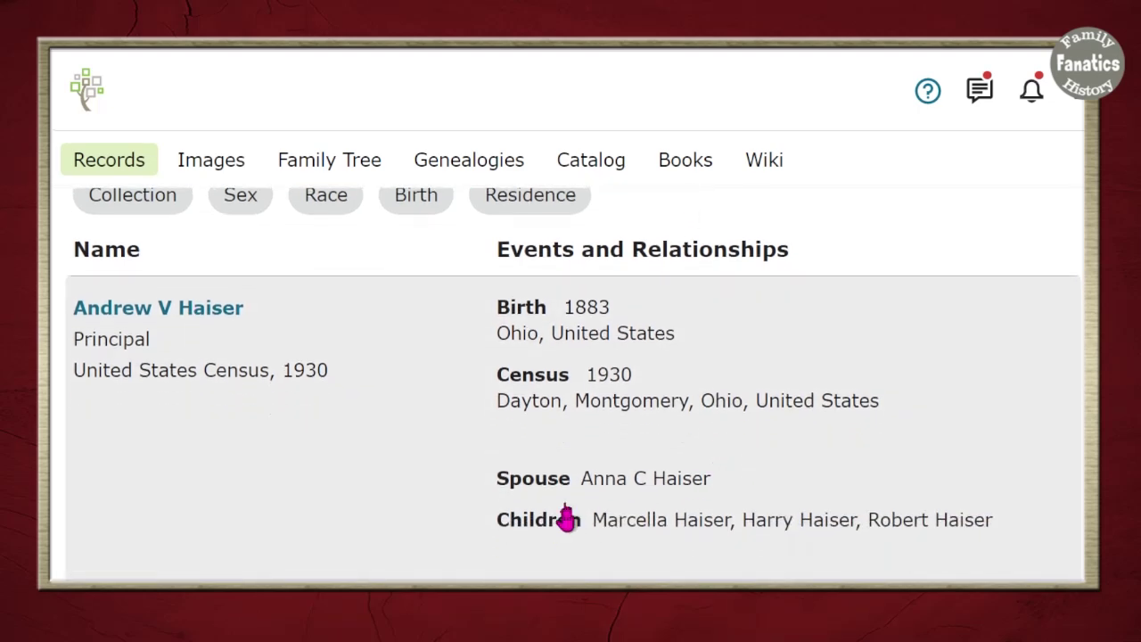
{"action": "scroll", "coordinate": [733, 535], "scroll_direction": "down", "scroll_amount": 1}
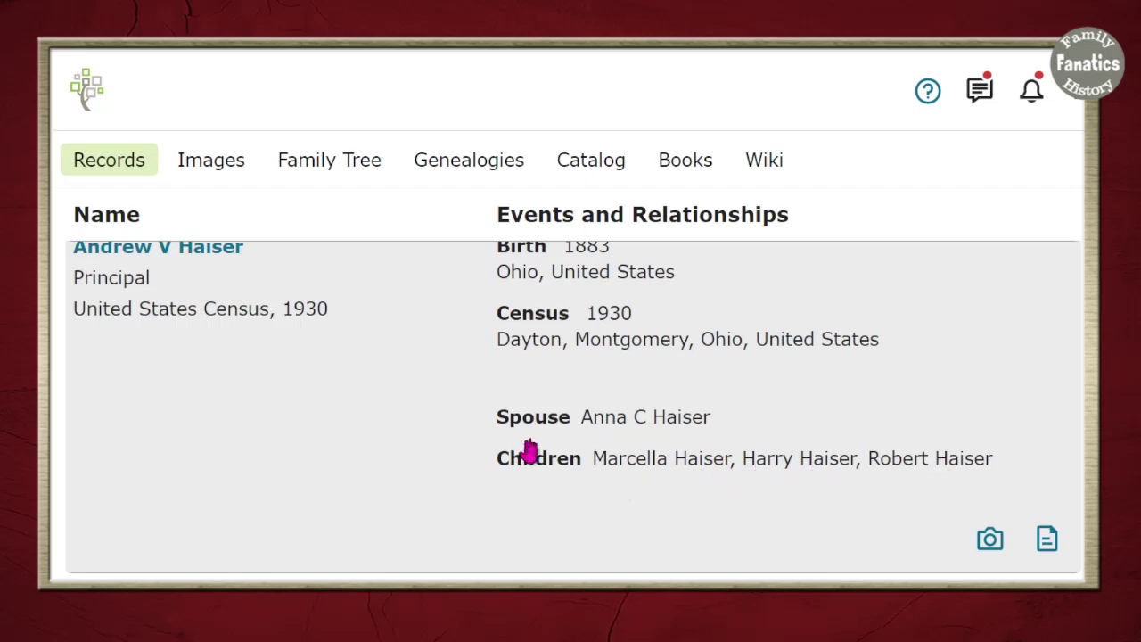
{"action": "scroll", "coordinate": [694, 513], "scroll_direction": "up", "scroll_amount": 1}
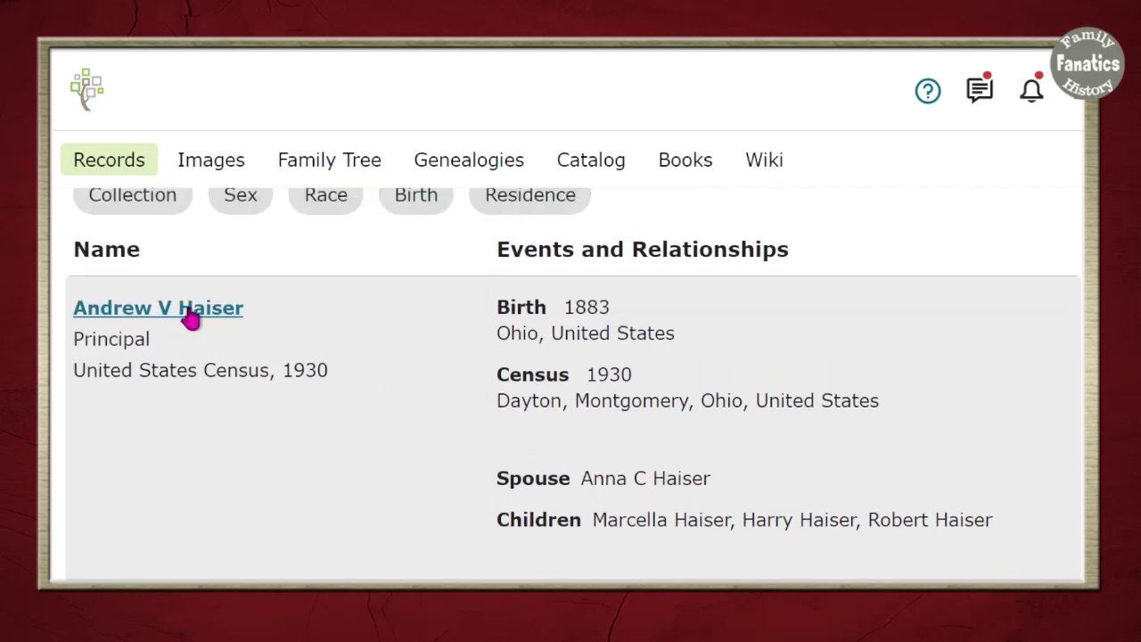
{"action": "scroll", "coordinate": [624, 464], "scroll_direction": "down", "scroll_amount": 1}
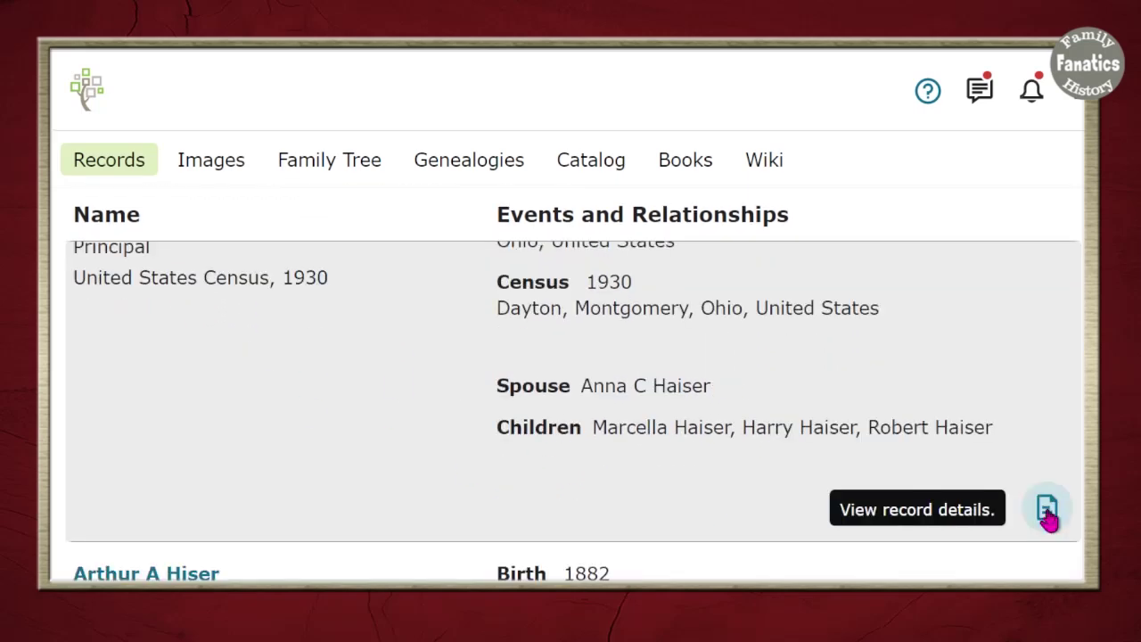
{"action": "left_click", "coordinate": [548, 428]}
{"action": "scroll", "coordinate": [548, 425], "scroll_direction": "down", "scroll_amount": 3}
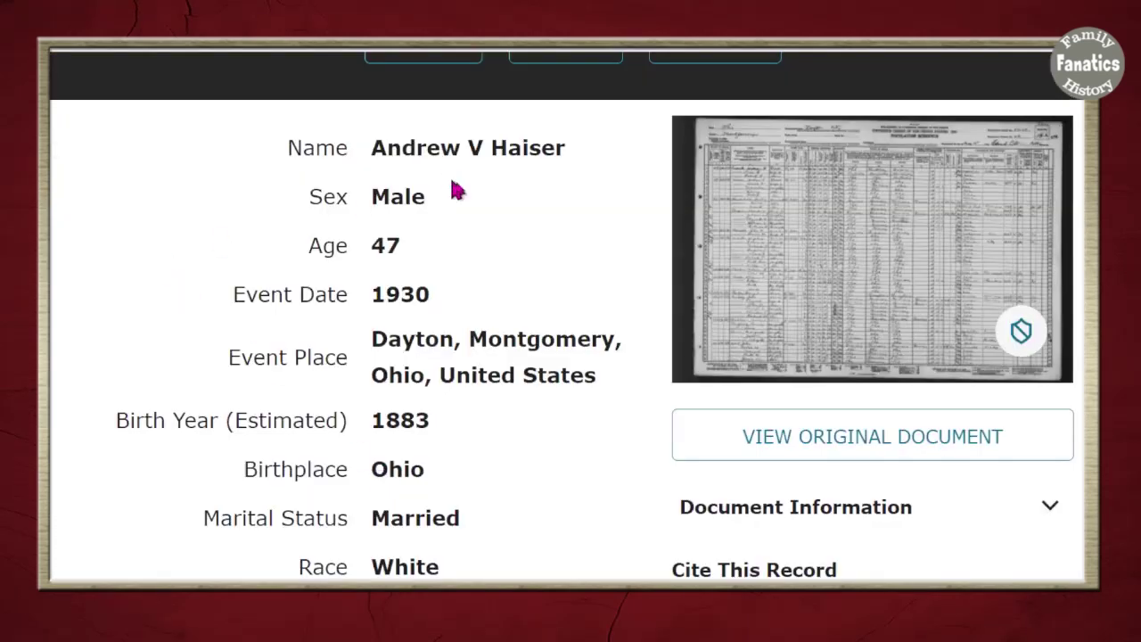
{"action": "scroll", "coordinate": [425, 510], "scroll_direction": "down", "scroll_amount": 9}
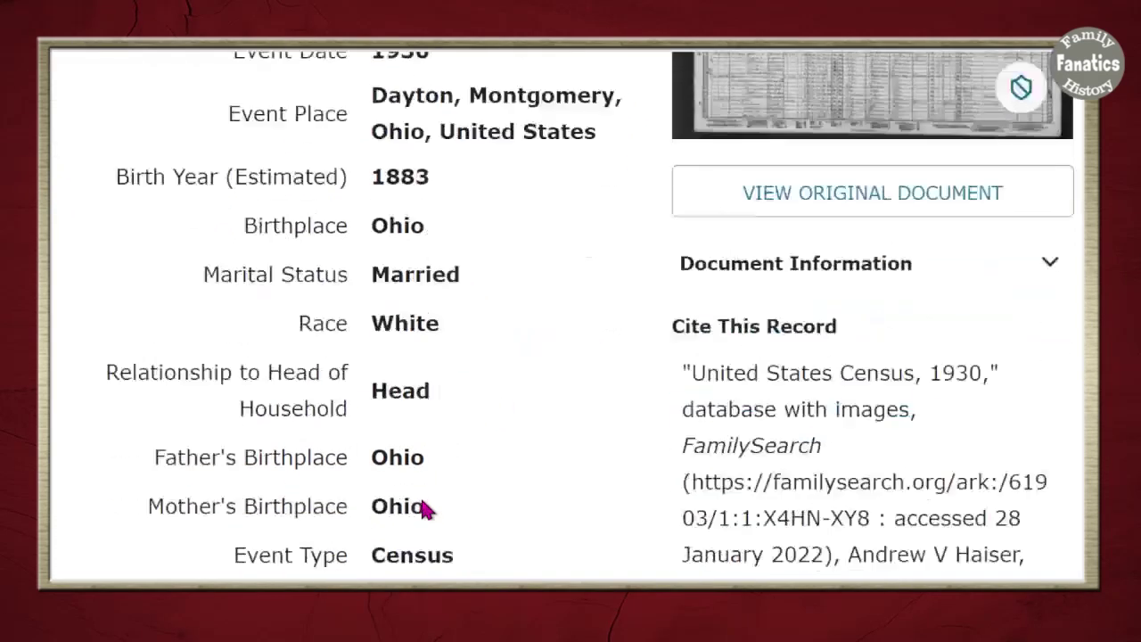
{"action": "scroll", "coordinate": [425, 509], "scroll_direction": "down", "scroll_amount": 3}
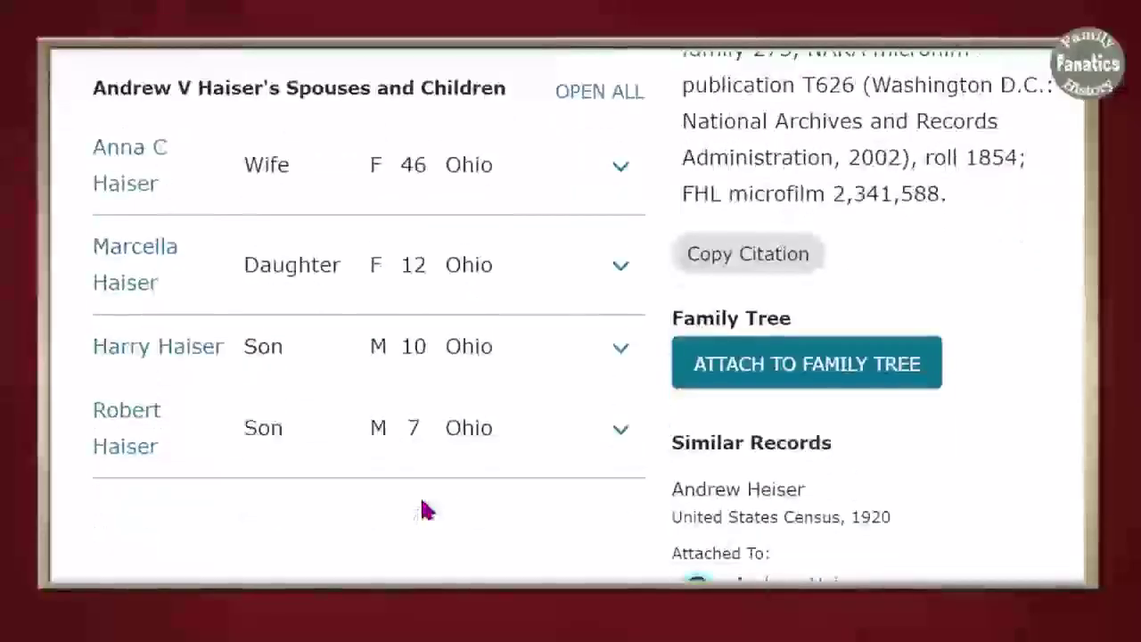
{"action": "scroll", "coordinate": [424, 509], "scroll_direction": "down", "scroll_amount": 2}
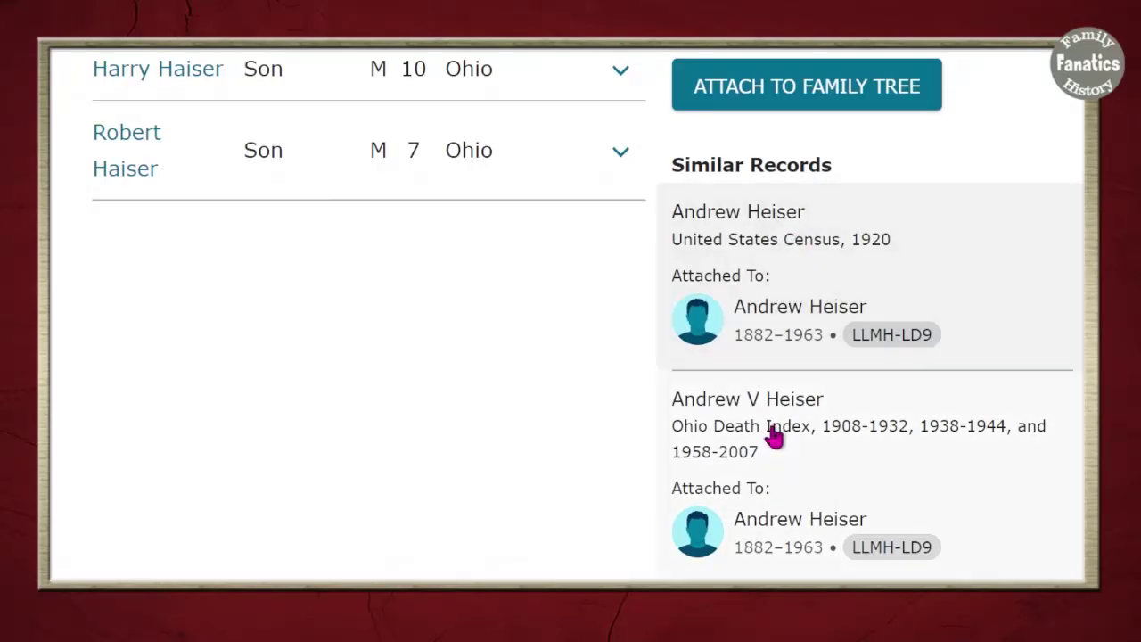
{"action": "scroll", "coordinate": [535, 535], "scroll_direction": "down", "scroll_amount": 1}
{"action": "scroll", "coordinate": [540, 542], "scroll_direction": "up", "scroll_amount": 1}
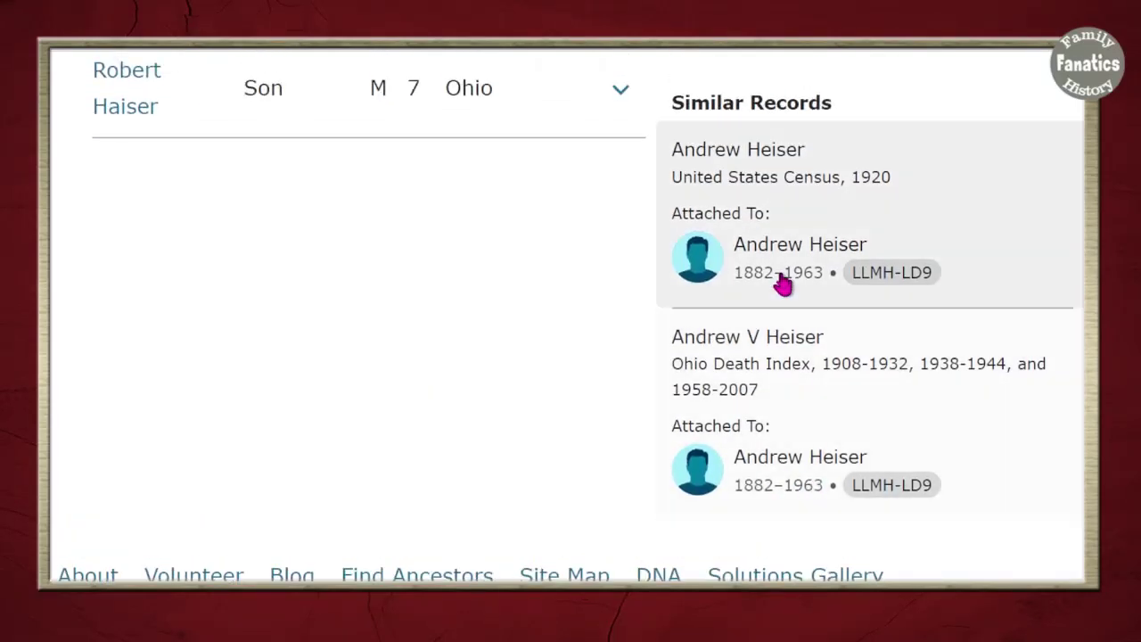
{"action": "scroll", "coordinate": [573, 439], "scroll_direction": "up", "scroll_amount": 2}
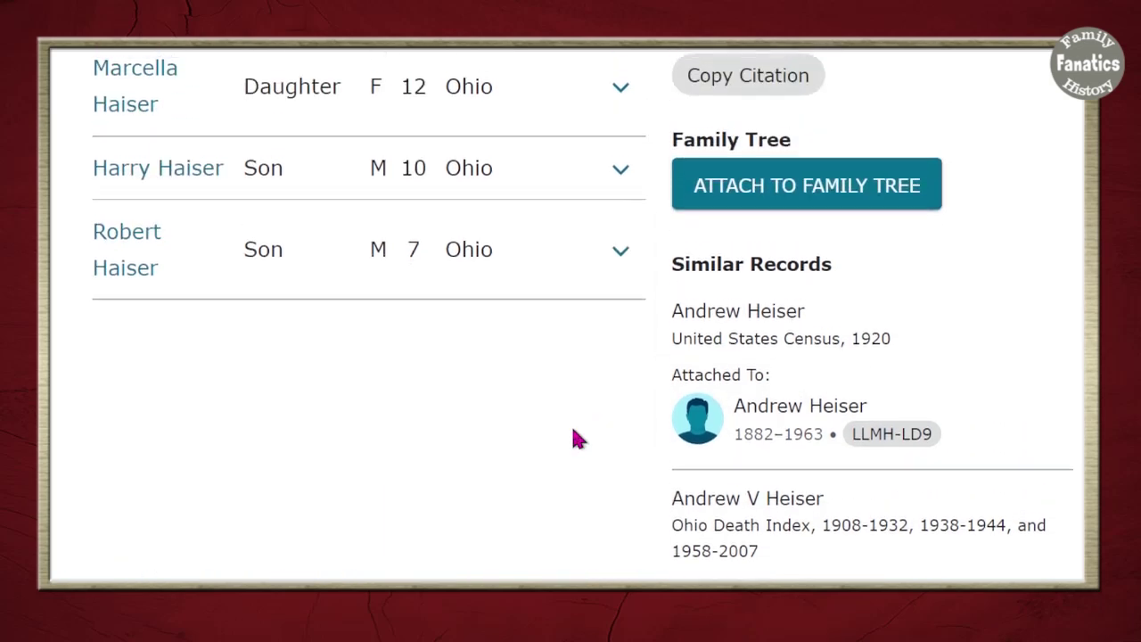
{"action": "scroll", "coordinate": [573, 438], "scroll_direction": "up", "scroll_amount": 2}
{"action": "scroll", "coordinate": [575, 439], "scroll_direction": "down", "scroll_amount": 3}
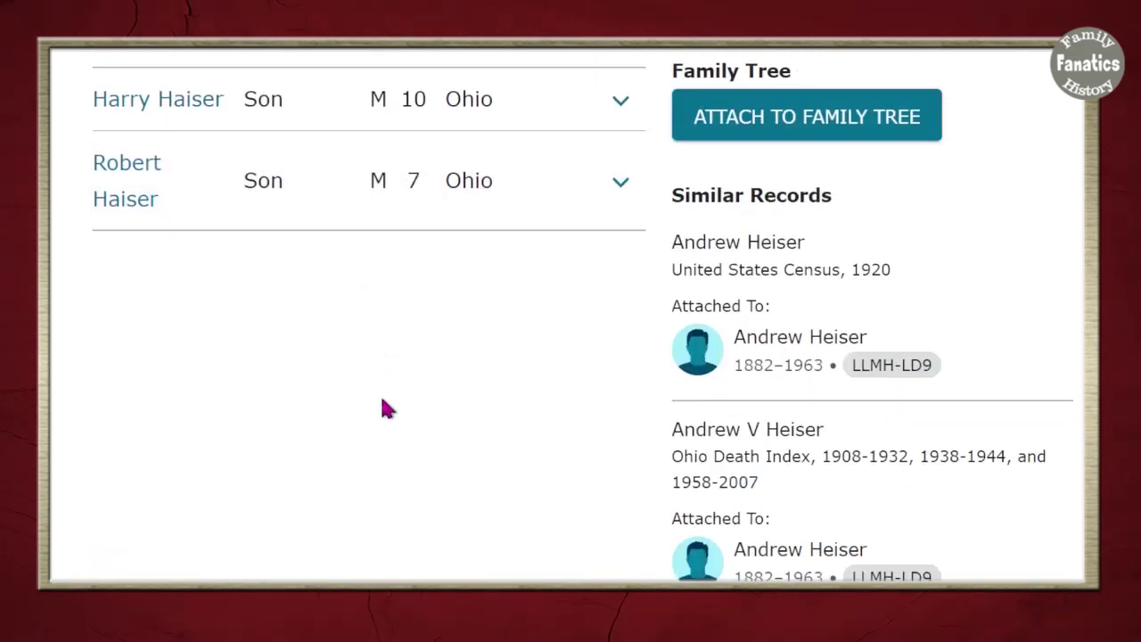
{"action": "scroll", "coordinate": [387, 414], "scroll_direction": "up", "scroll_amount": 1}
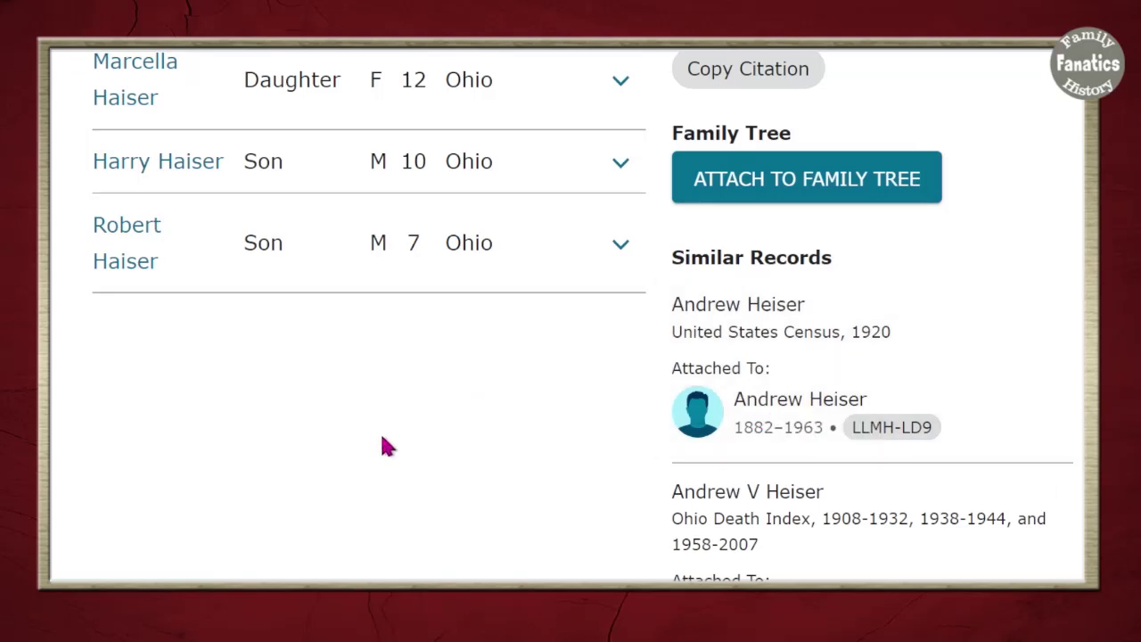
{"action": "scroll", "coordinate": [585, 434], "scroll_direction": "up", "scroll_amount": 2}
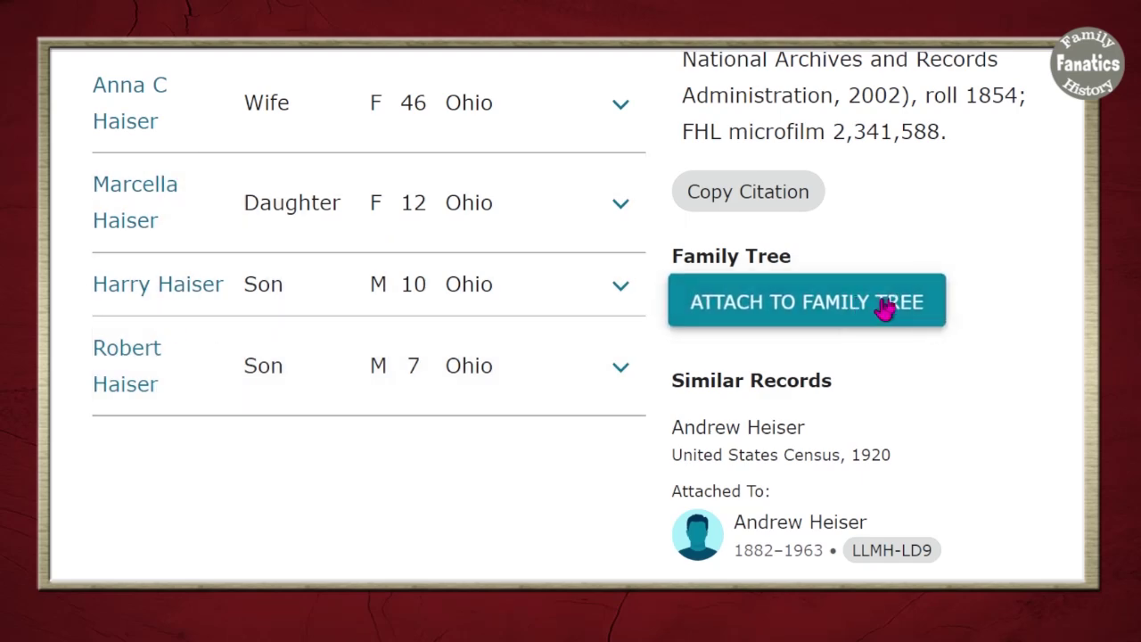
Start attaching the record to the family tree, choosing the matching tree person from the History List.
{"action": "left_click", "coordinate": [885, 305]}
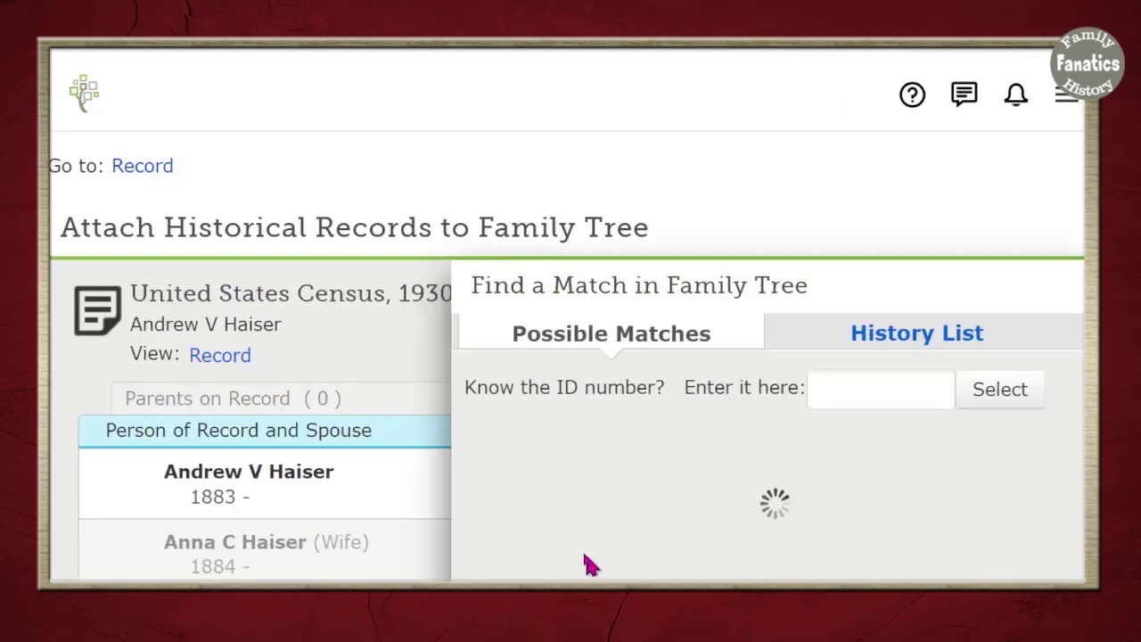
{"action": "scroll", "coordinate": [591, 553], "scroll_direction": "down", "scroll_amount": 2}
{"action": "scroll", "coordinate": [1004, 504], "scroll_direction": "up", "scroll_amount": 2}
{"action": "left_click", "coordinate": [1004, 504]}
Add the 1930 Dayton, Montgomery, Ohio residence to the tree profile.
{"action": "scroll", "coordinate": [745, 294], "scroll_direction": "down", "scroll_amount": 1}
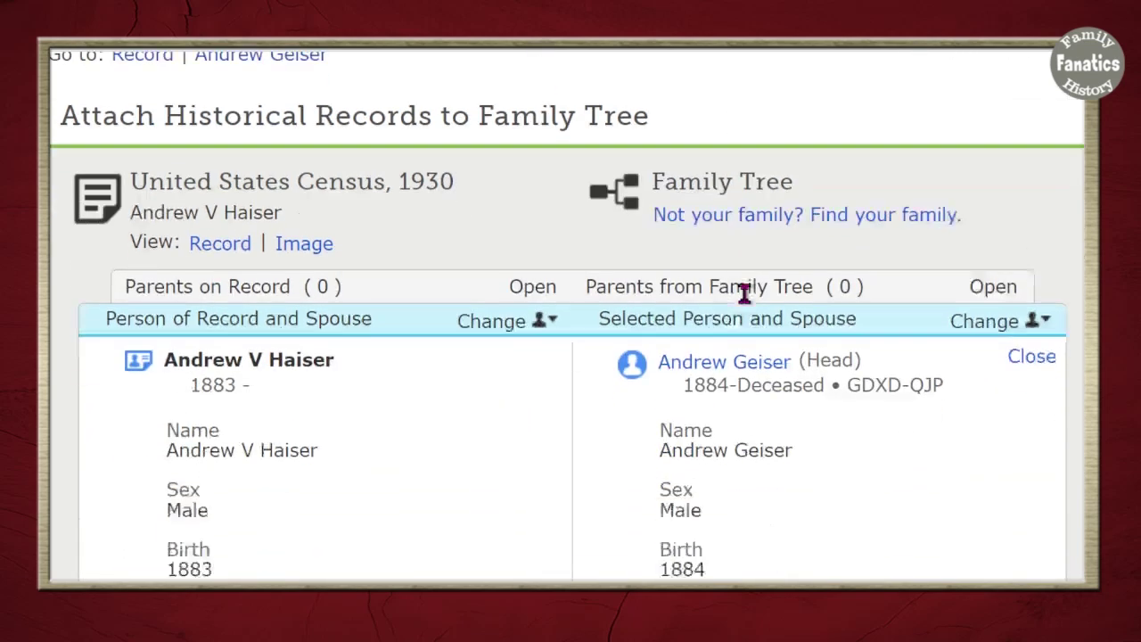
{"action": "scroll", "coordinate": [744, 294], "scroll_direction": "down", "scroll_amount": 3}
{"action": "left_click", "coordinate": [568, 378]}
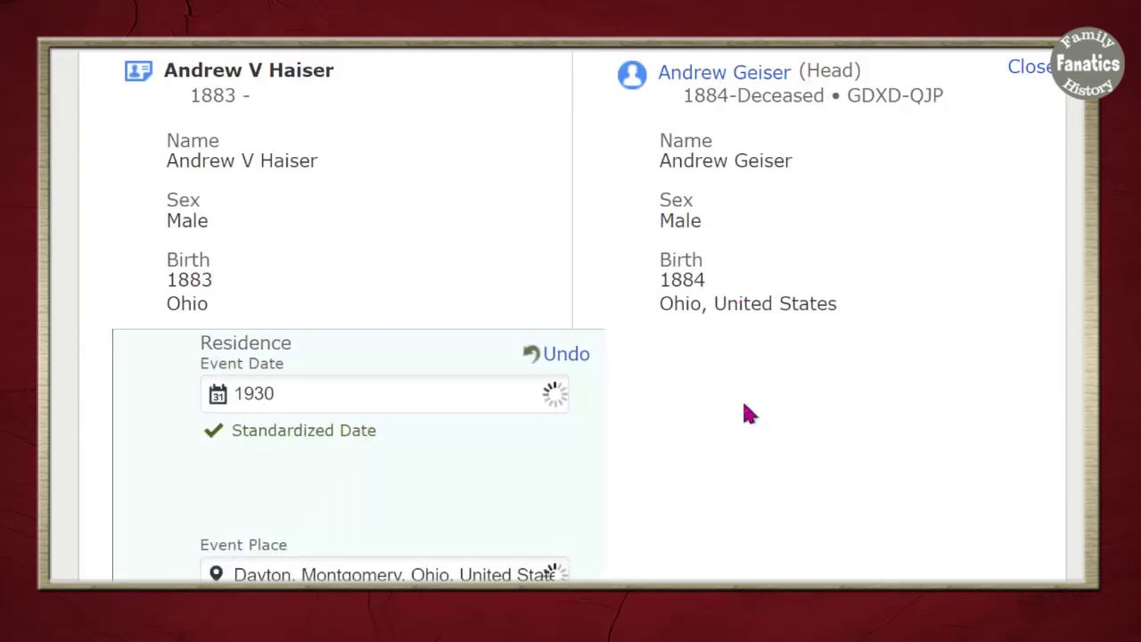
{"action": "scroll", "coordinate": [861, 511], "scroll_direction": "down", "scroll_amount": 2}
{"action": "scroll", "coordinate": [675, 470], "scroll_direction": "down", "scroll_amount": 2}
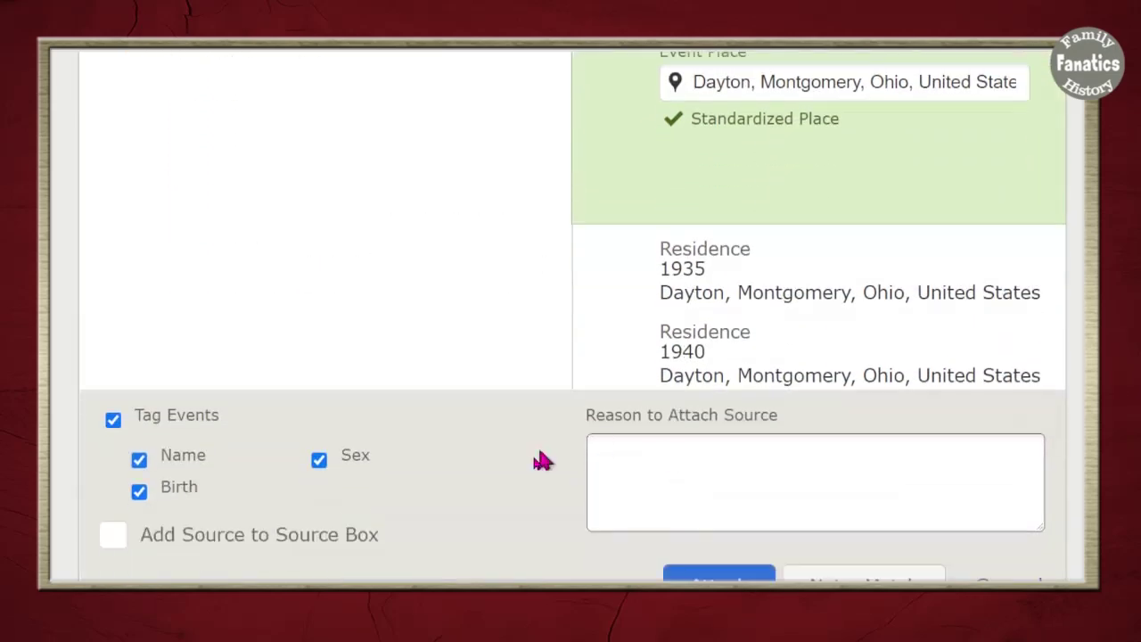
{"action": "scroll", "coordinate": [701, 461], "scroll_direction": "down", "scroll_amount": 3}
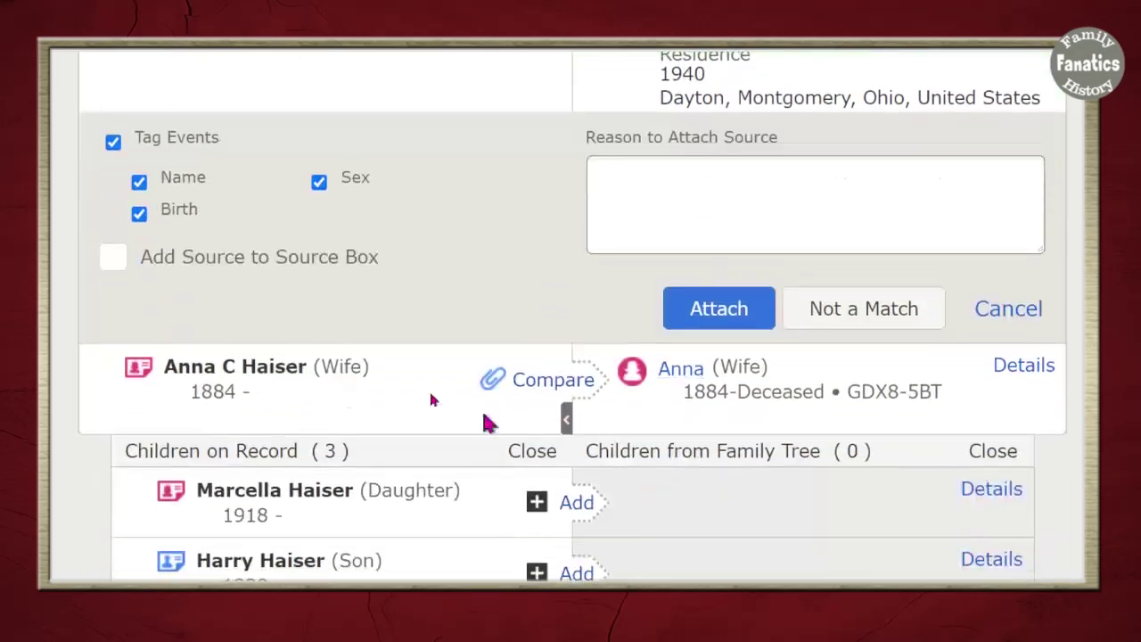